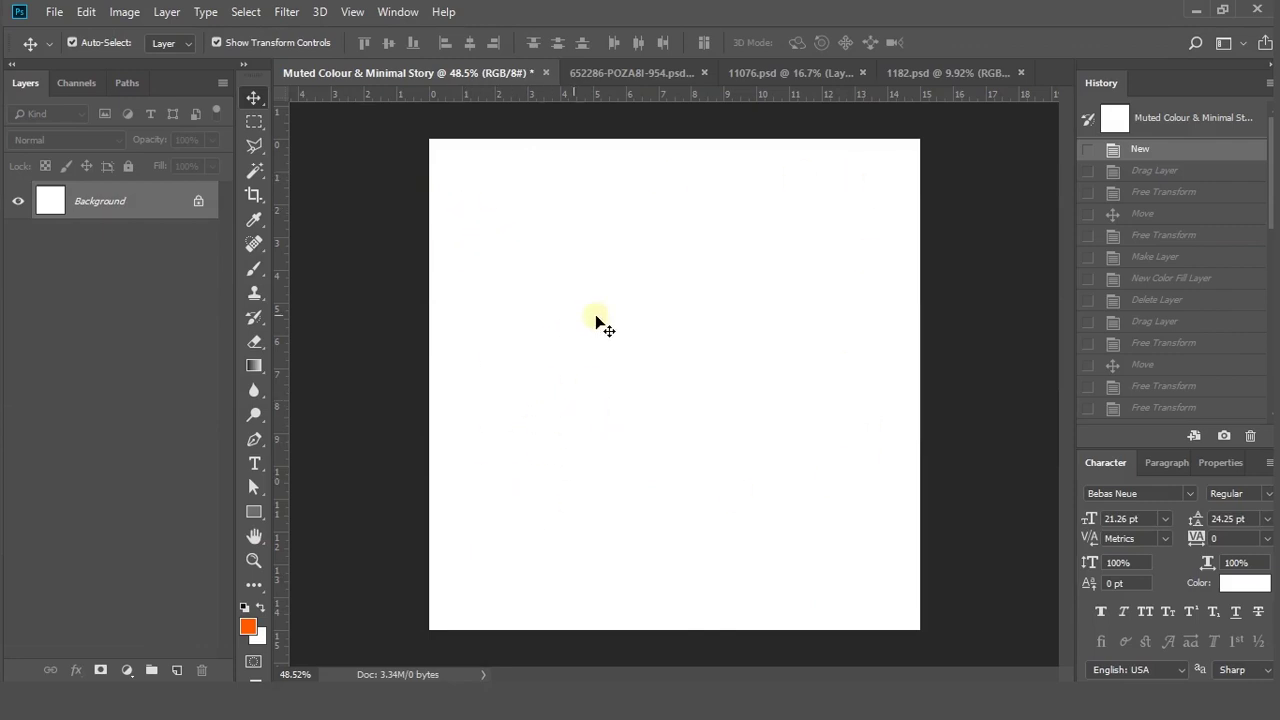
Switch to the 652286-POZABI-954.psd document and check its layers by toggling the visibility of Layer 0
click(650, 74)
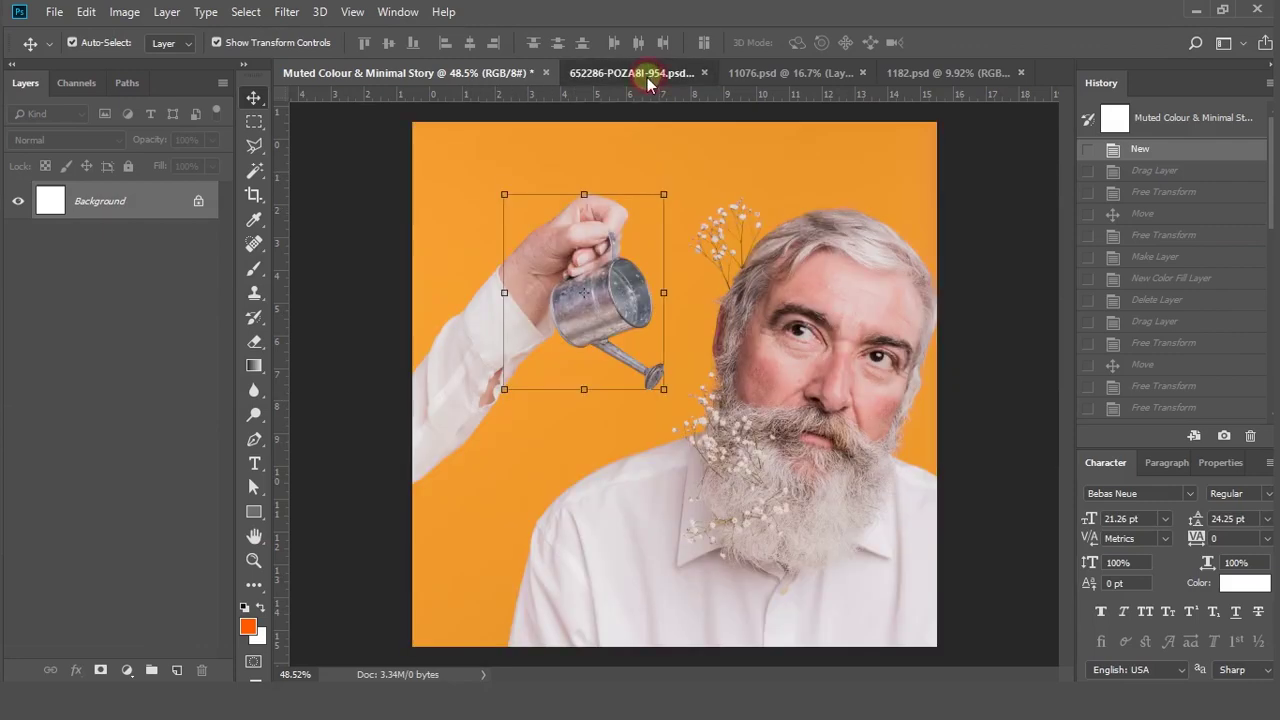
click(975, 205)
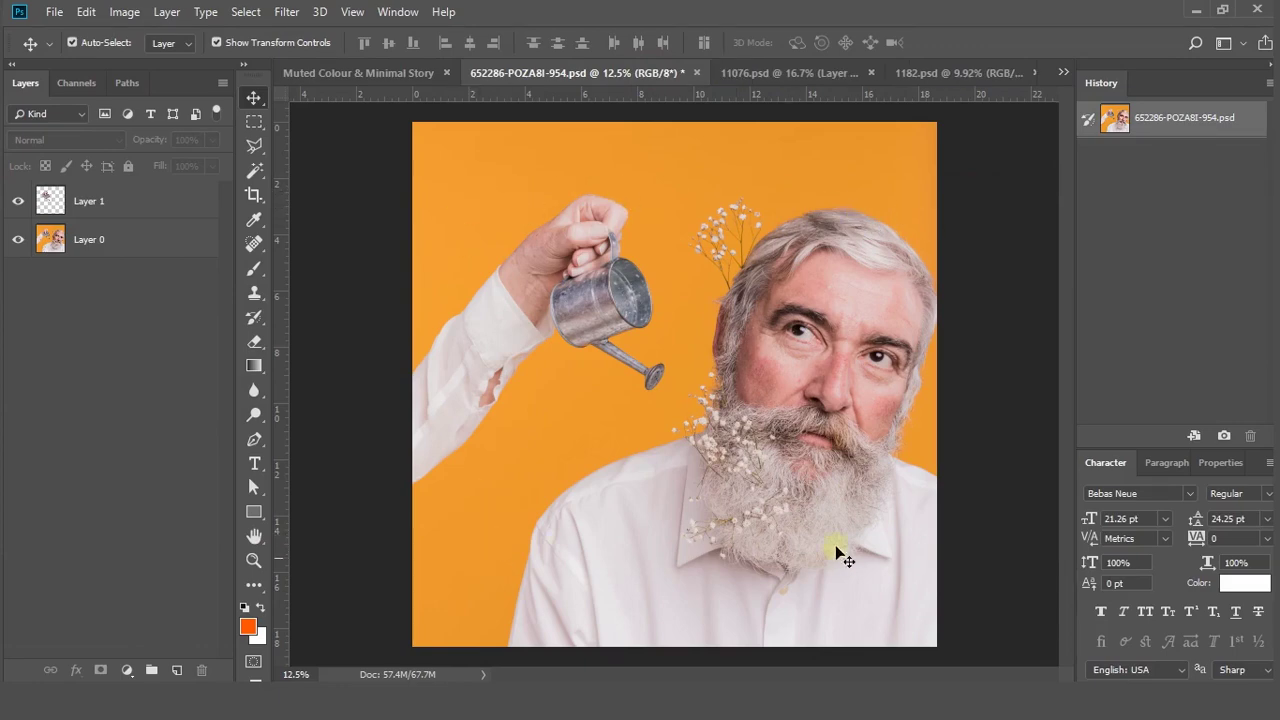
click(16, 241)
Draw a small closed Pen tool path on the orange background along the man's shoulder, below the watering can
click(255, 440)
scroll(678, 445, up, 1)
click(664, 455)
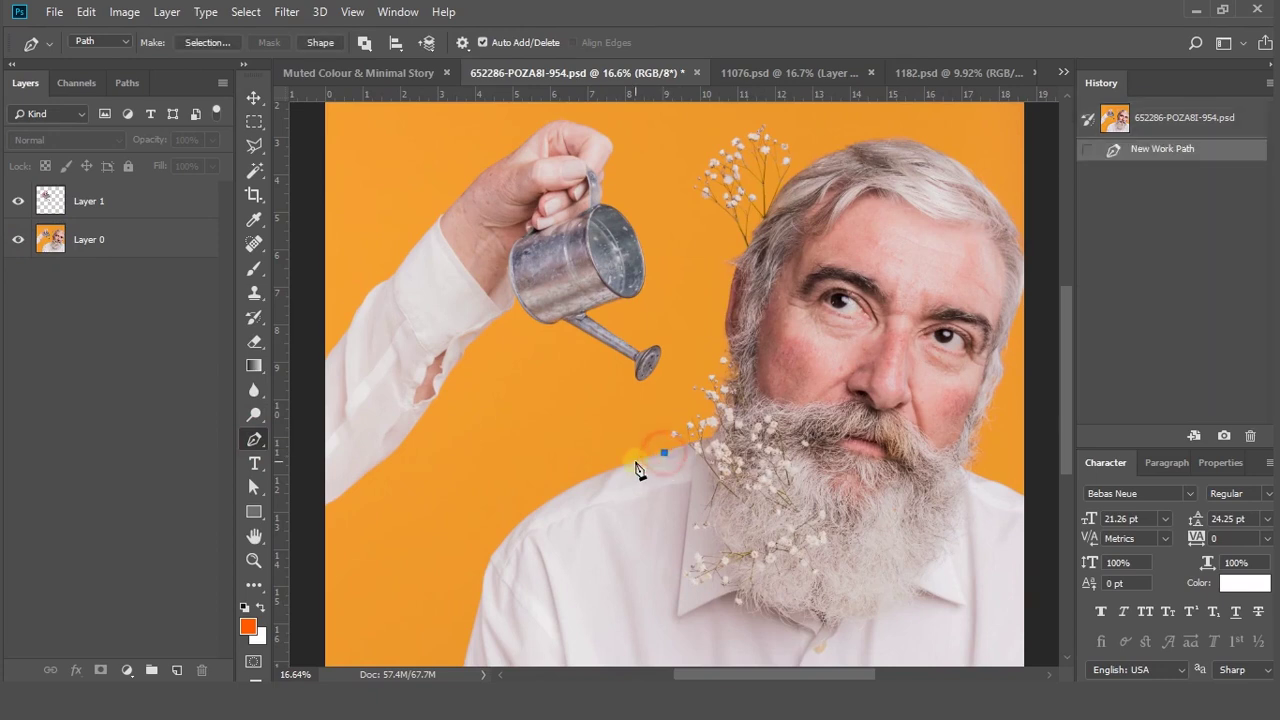
click(635, 462)
click(600, 478)
click(569, 496)
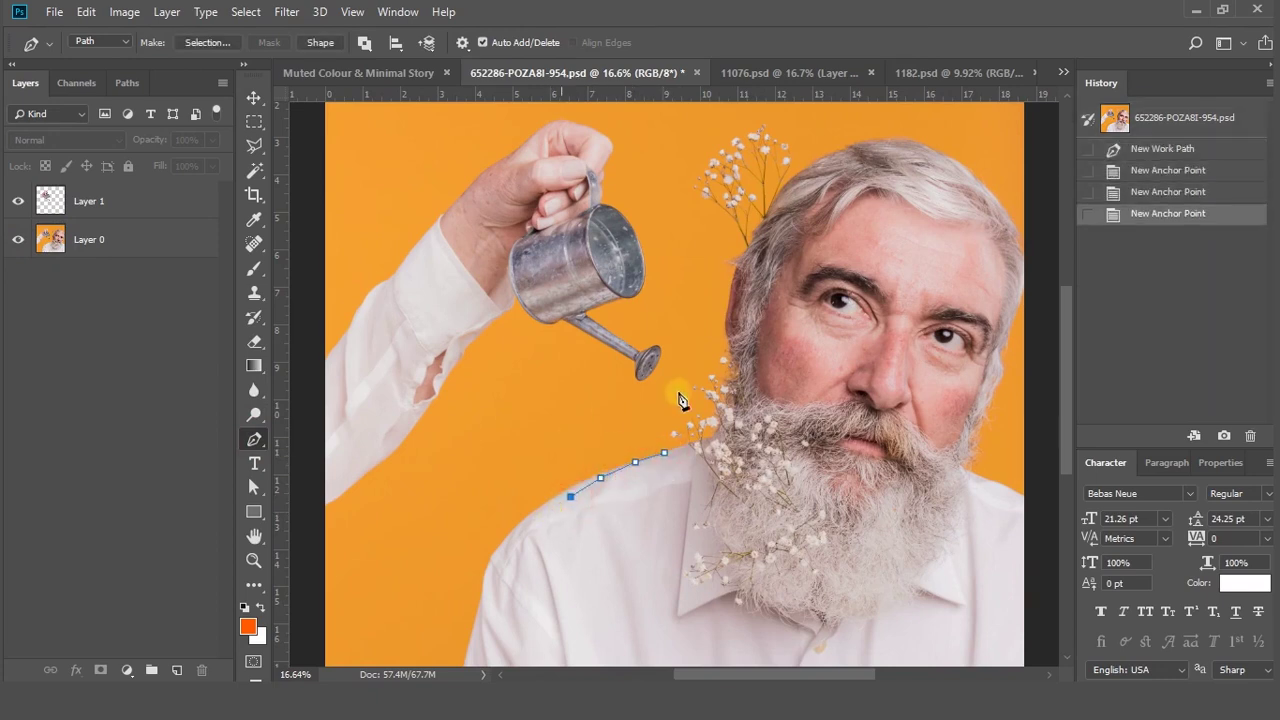
click(565, 455)
click(595, 421)
click(648, 412)
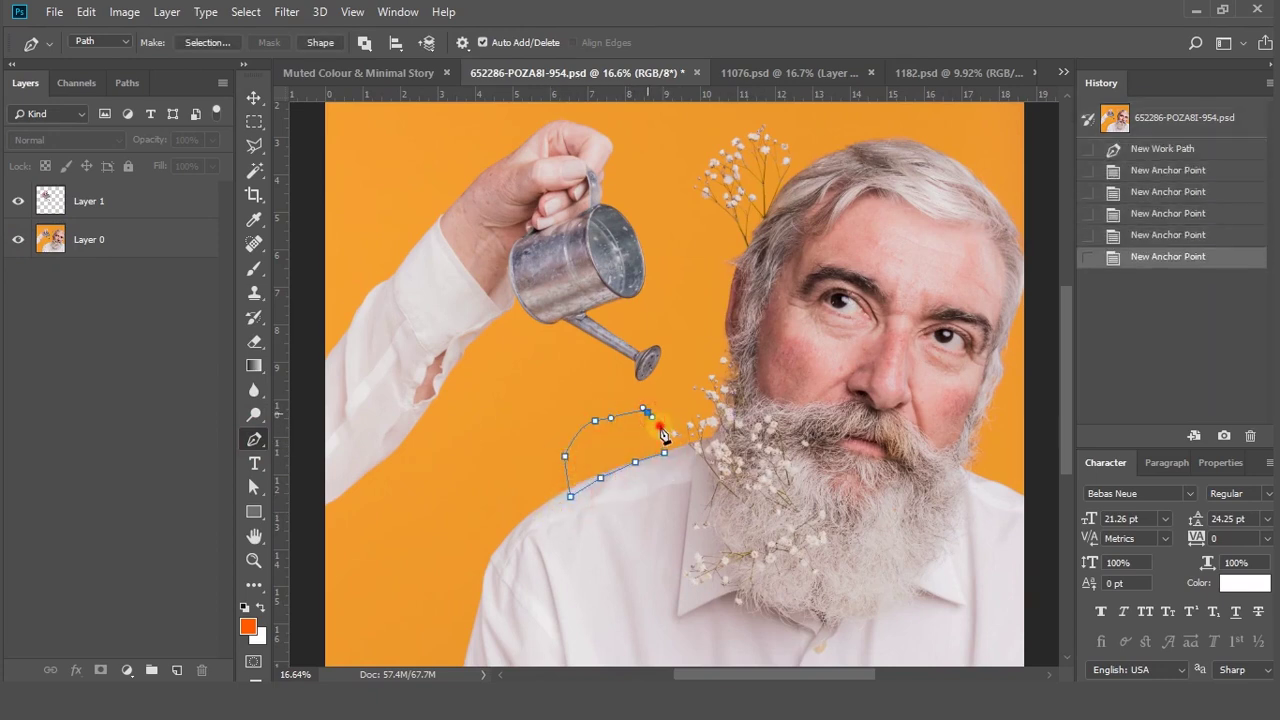
click(659, 425)
click(664, 455)
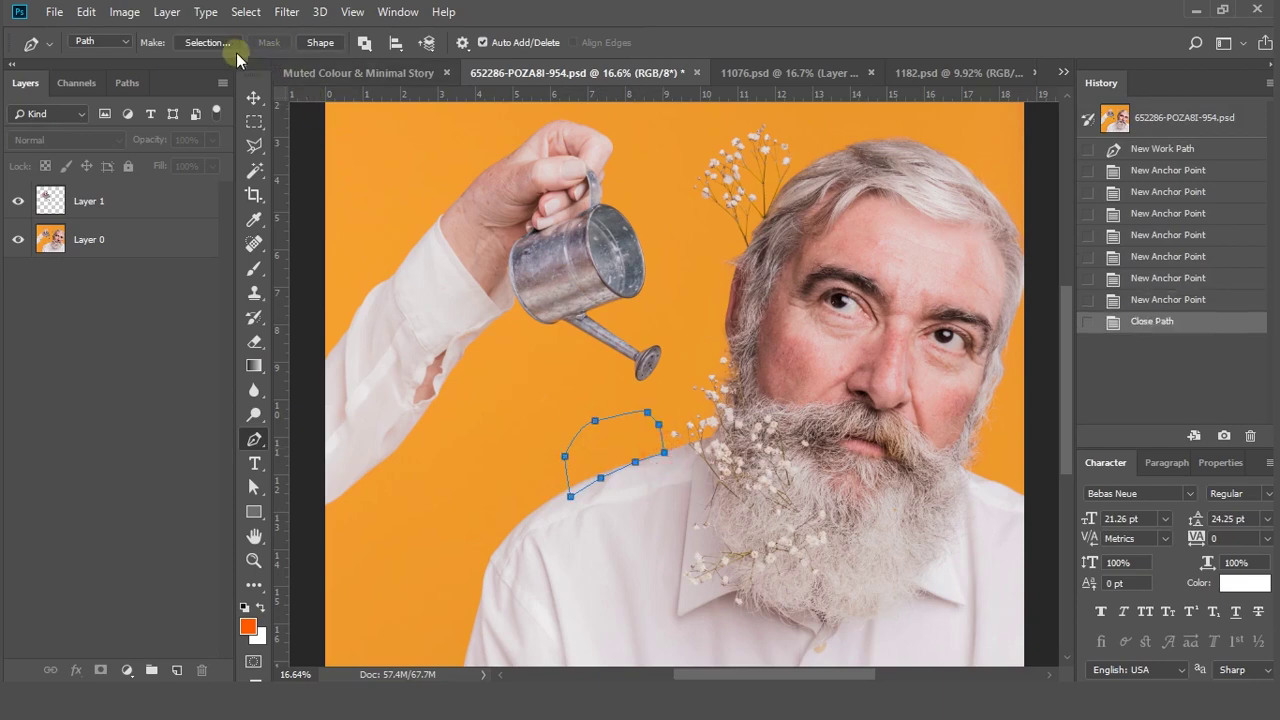
Make a new selection from the path with 0 px feather and copy that area of Layer 0 to a new layer
click(207, 43)
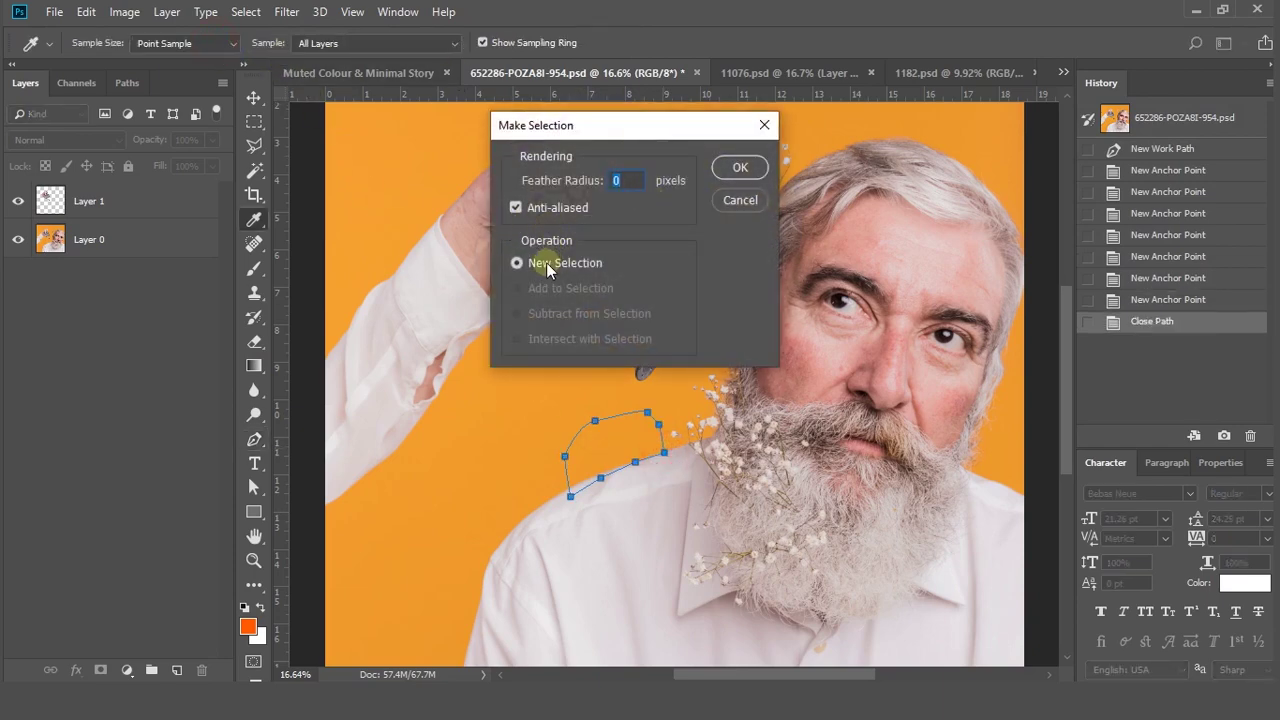
click(740, 168)
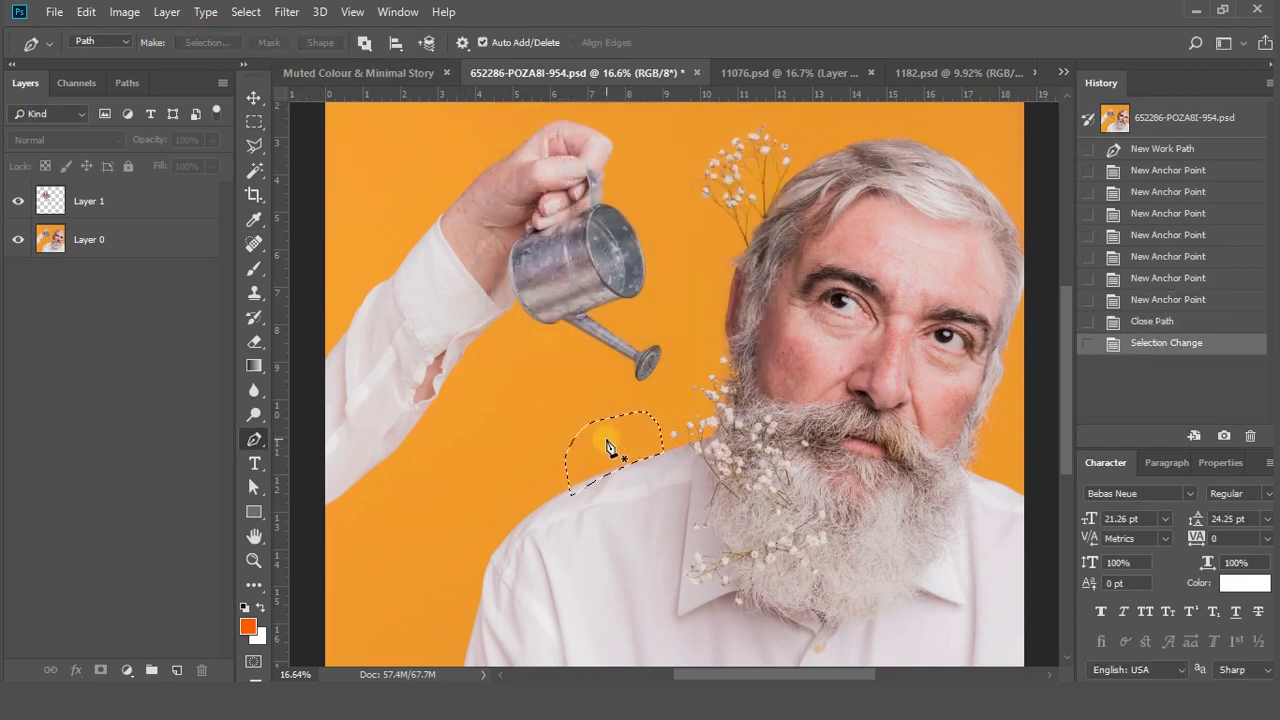
key(ctrl+j)
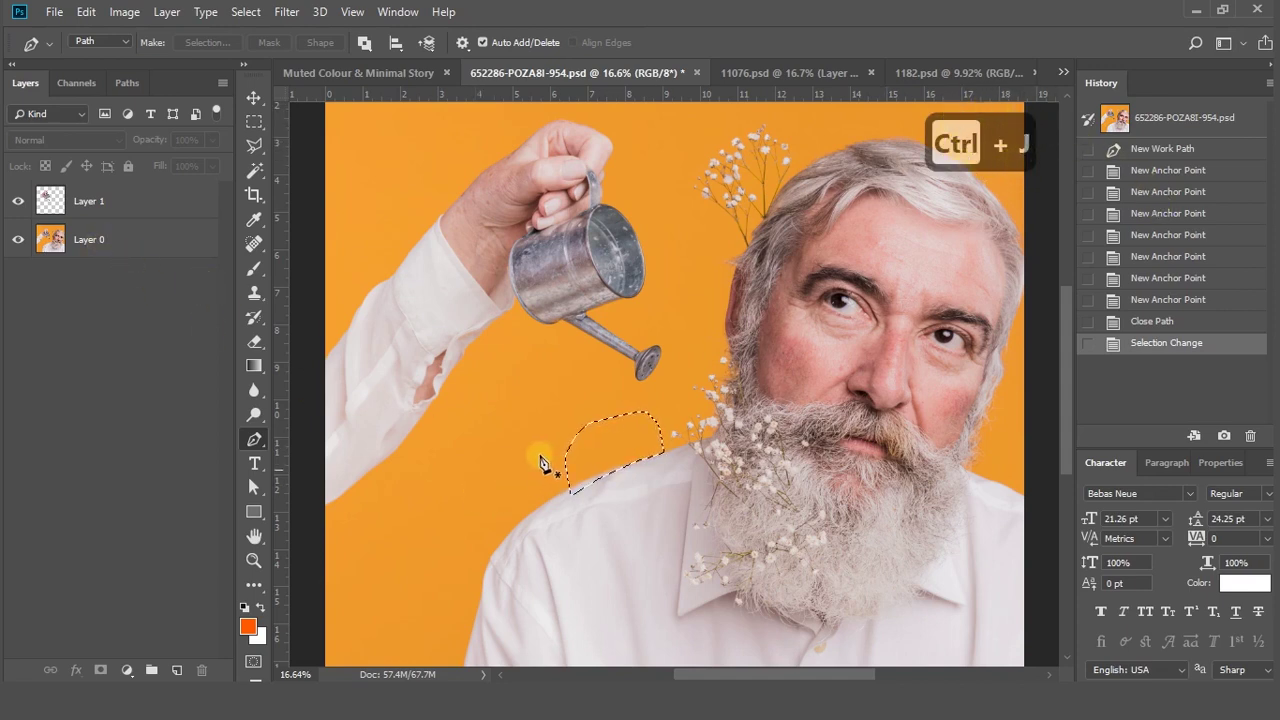
click(155, 243)
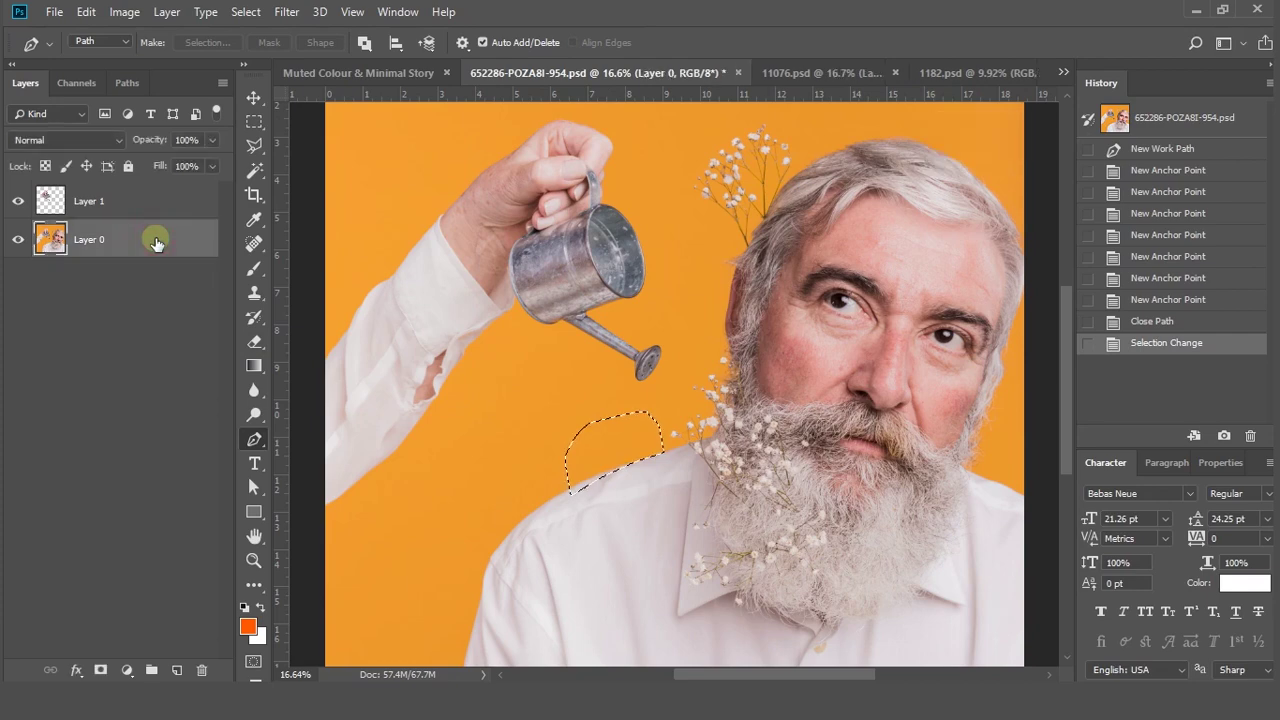
key(ctrl+j)
Toggle the visibility of Layer 0, Layer 1 and Layer 2 to inspect the copied piece on its own
click(18, 278)
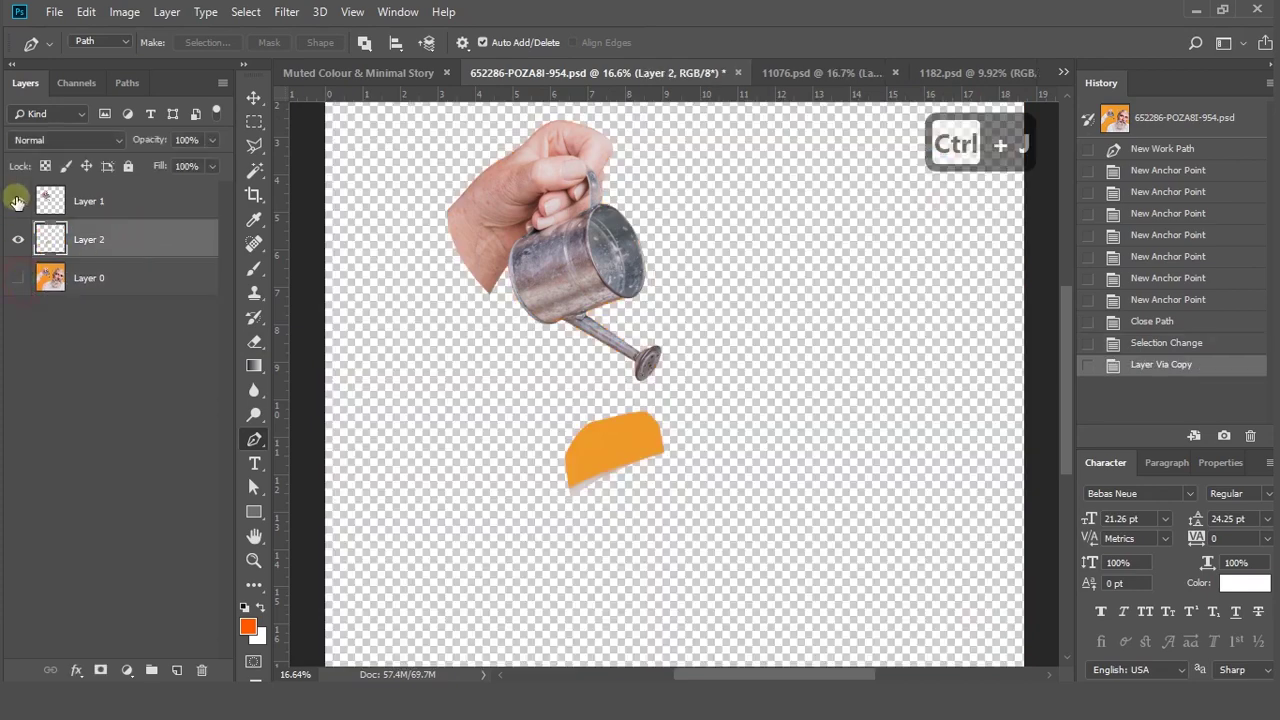
click(17, 200)
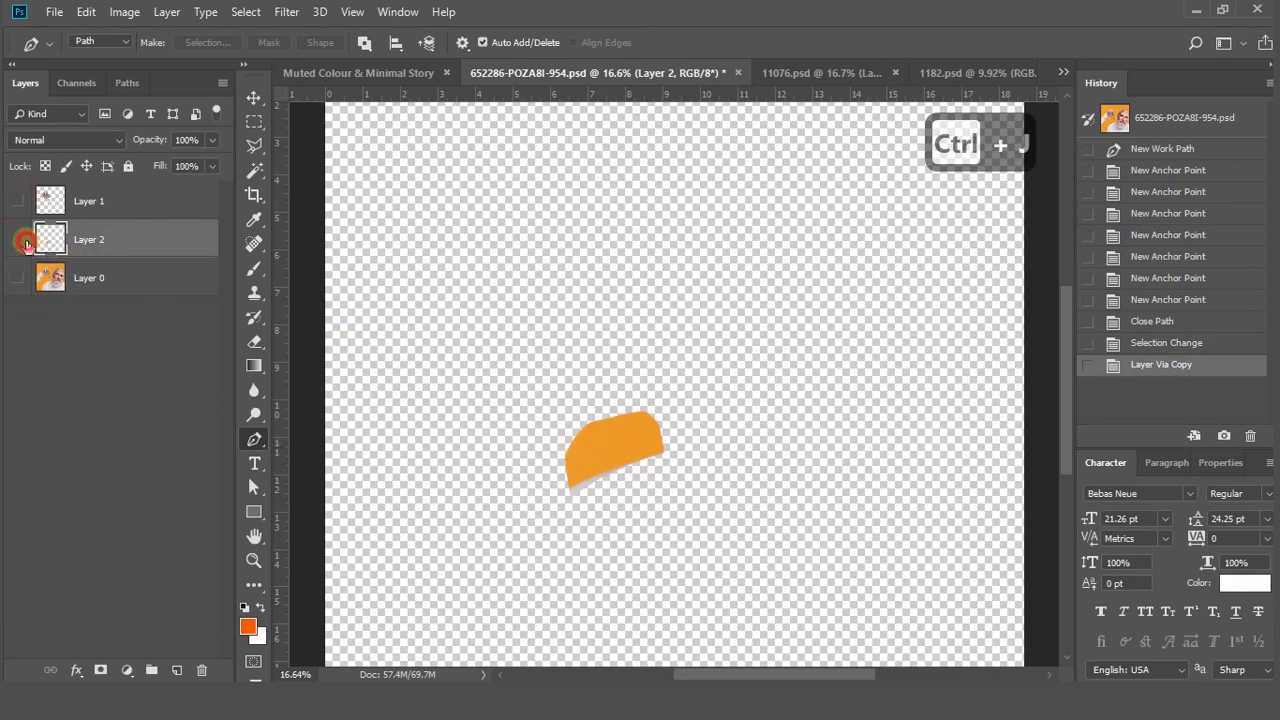
click(22, 242)
click(18, 278)
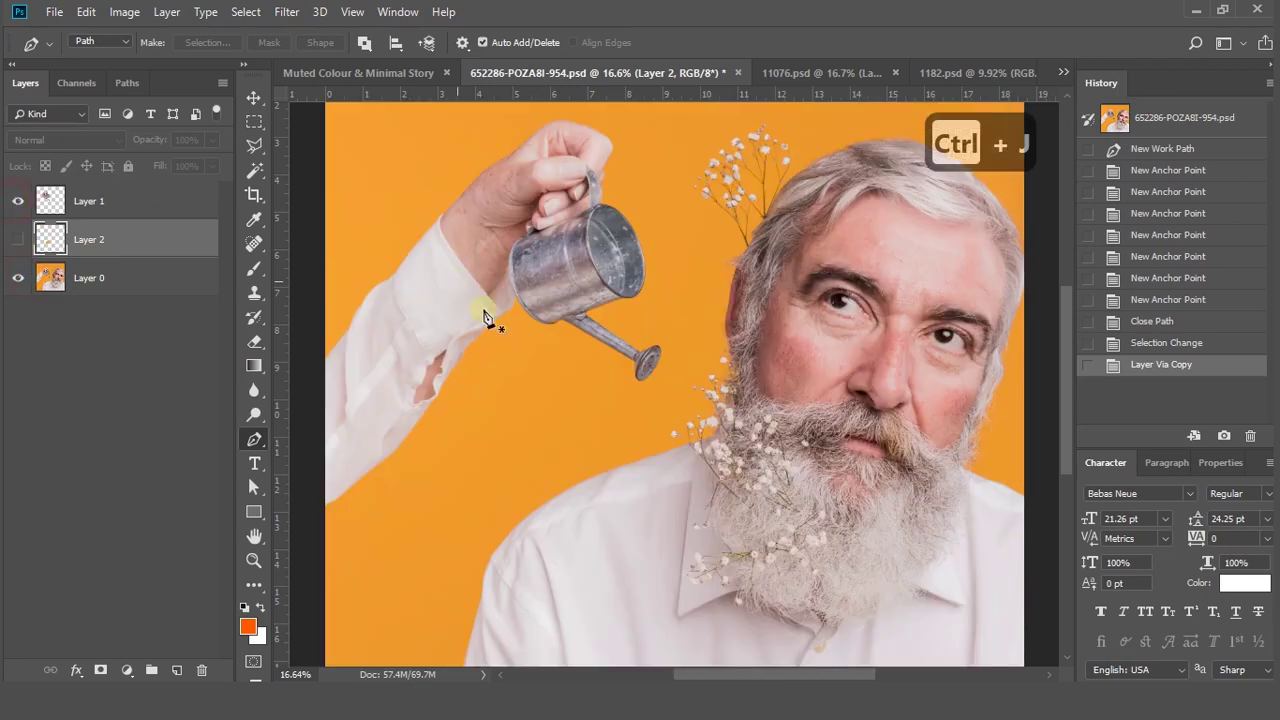
Delete Layer 2, the layer holding the copied test piece
scroll(652, 400, down, 1)
click(254, 97)
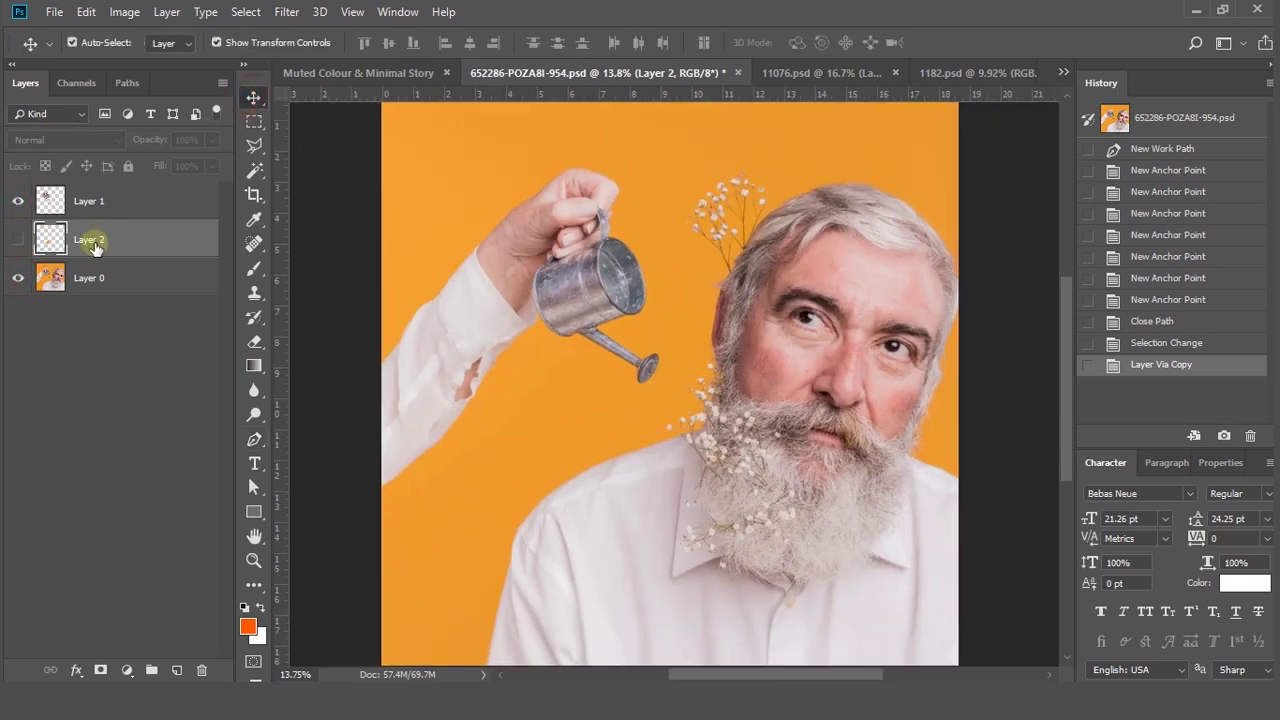
click(207, 671)
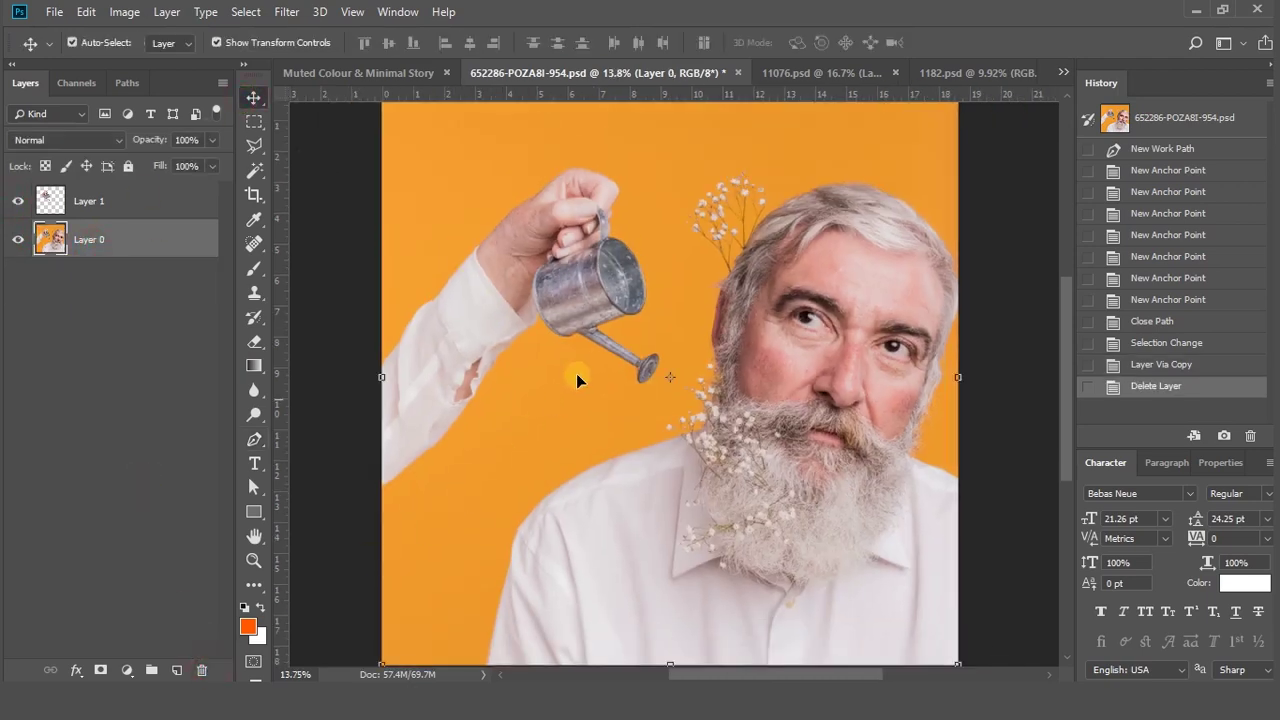
Hide Layer 0 and bring the hand-with-watering-can cutout into the Muted Colour & Minimal Story document
scroll(690, 407, down, 1)
click(27, 242)
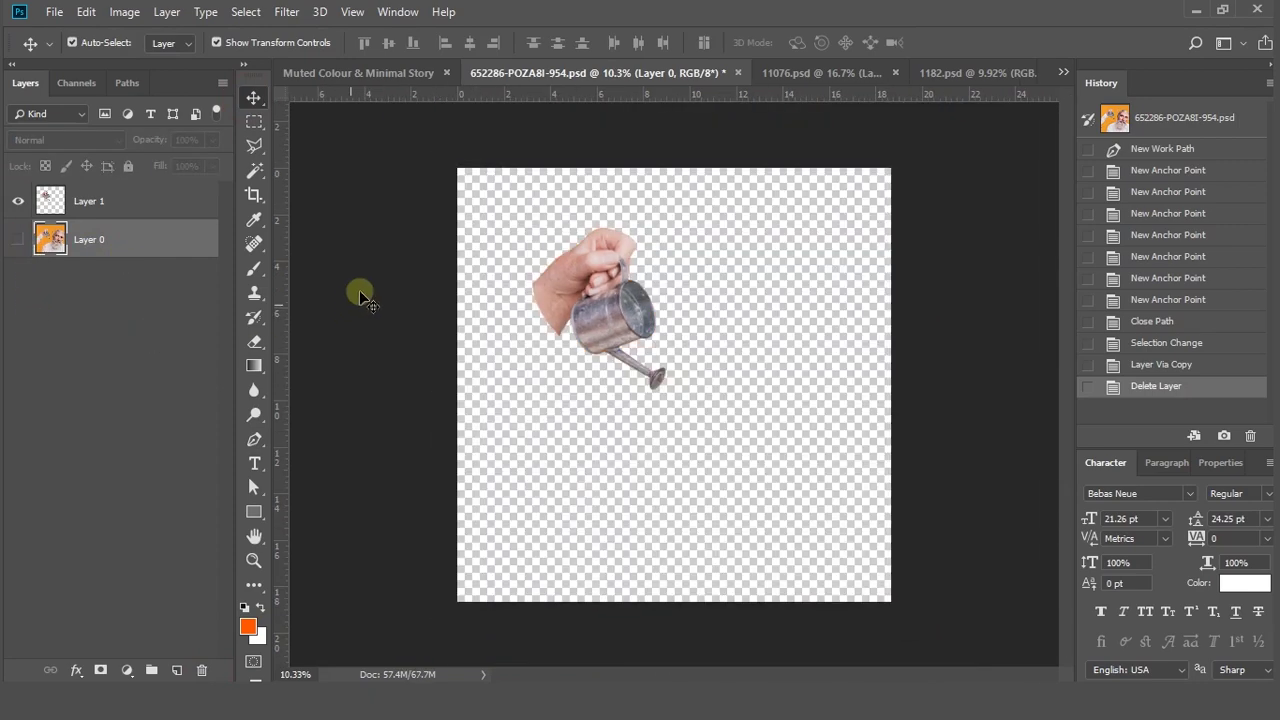
click(360, 291)
drag(587, 277, 610, 314)
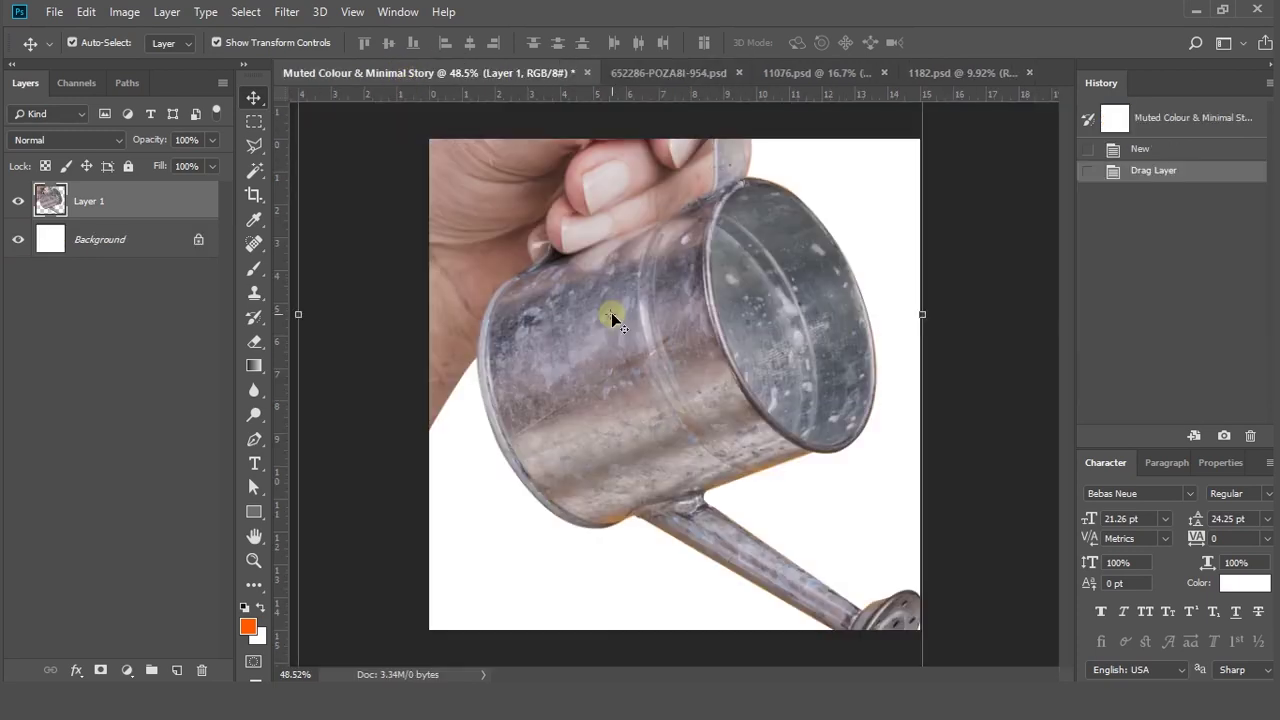
Scale the watering-can cutout down proportionally and place it in the upper-left area of the canvas
scroll(752, 404, down, 3)
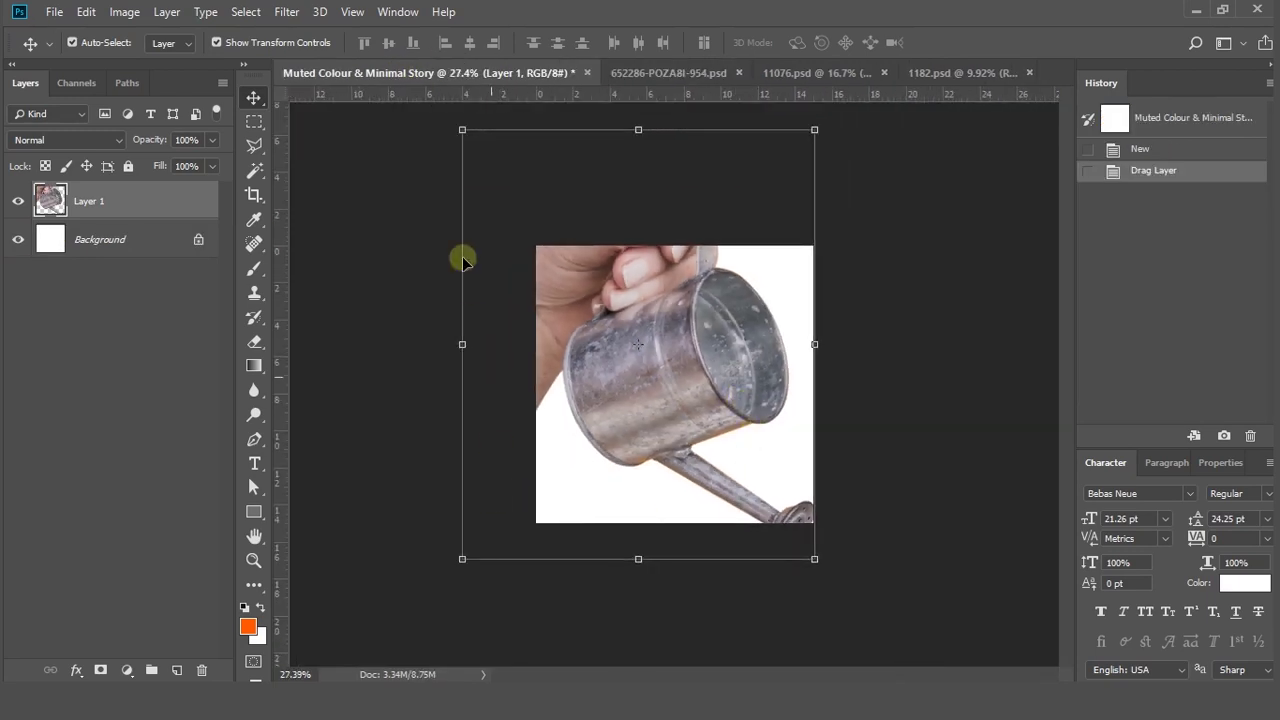
drag(460, 131, 699, 455)
drag(787, 509, 640, 318)
scroll(668, 375, up, 3)
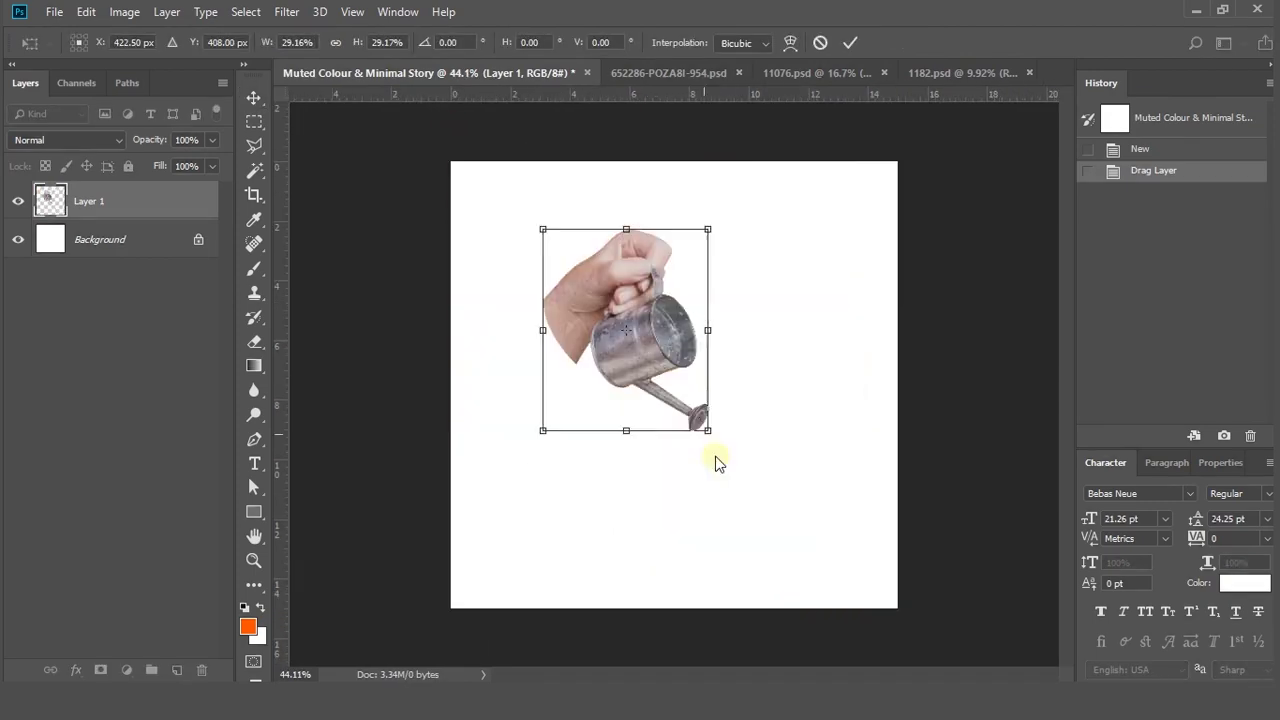
drag(701, 429, 667, 397)
key(Return)
drag(612, 362, 603, 374)
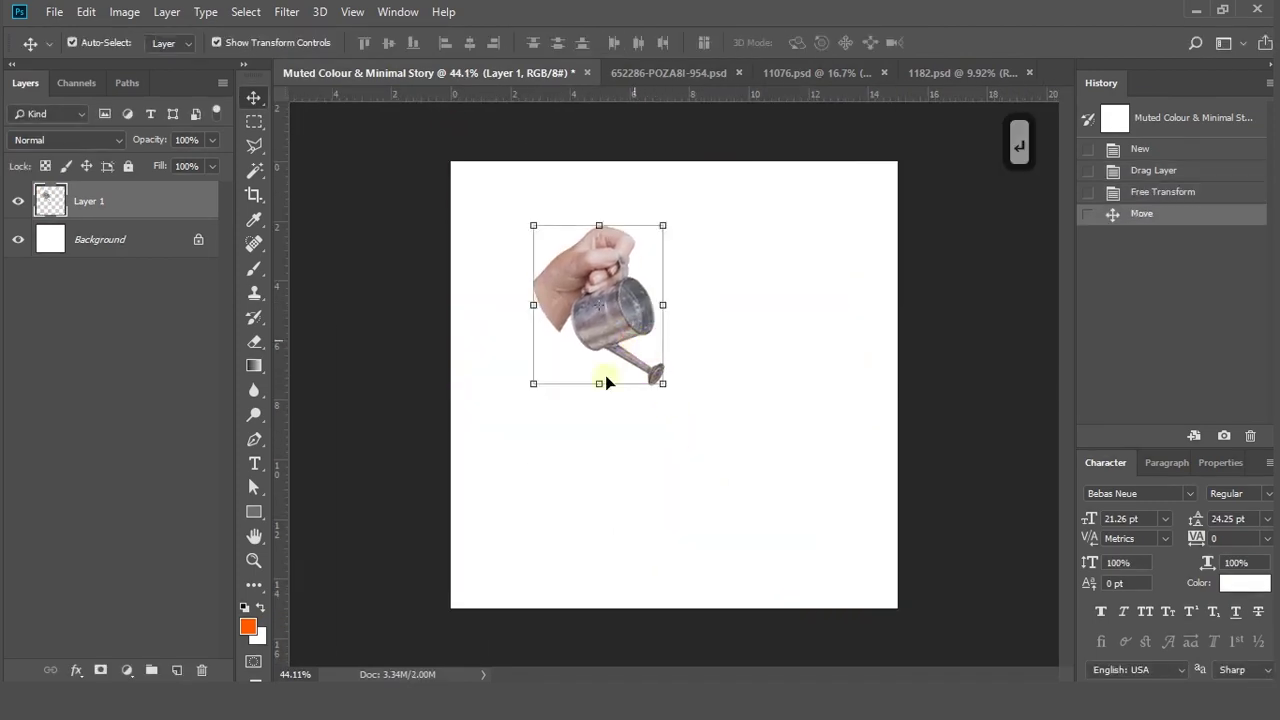
drag(646, 320, 638, 323)
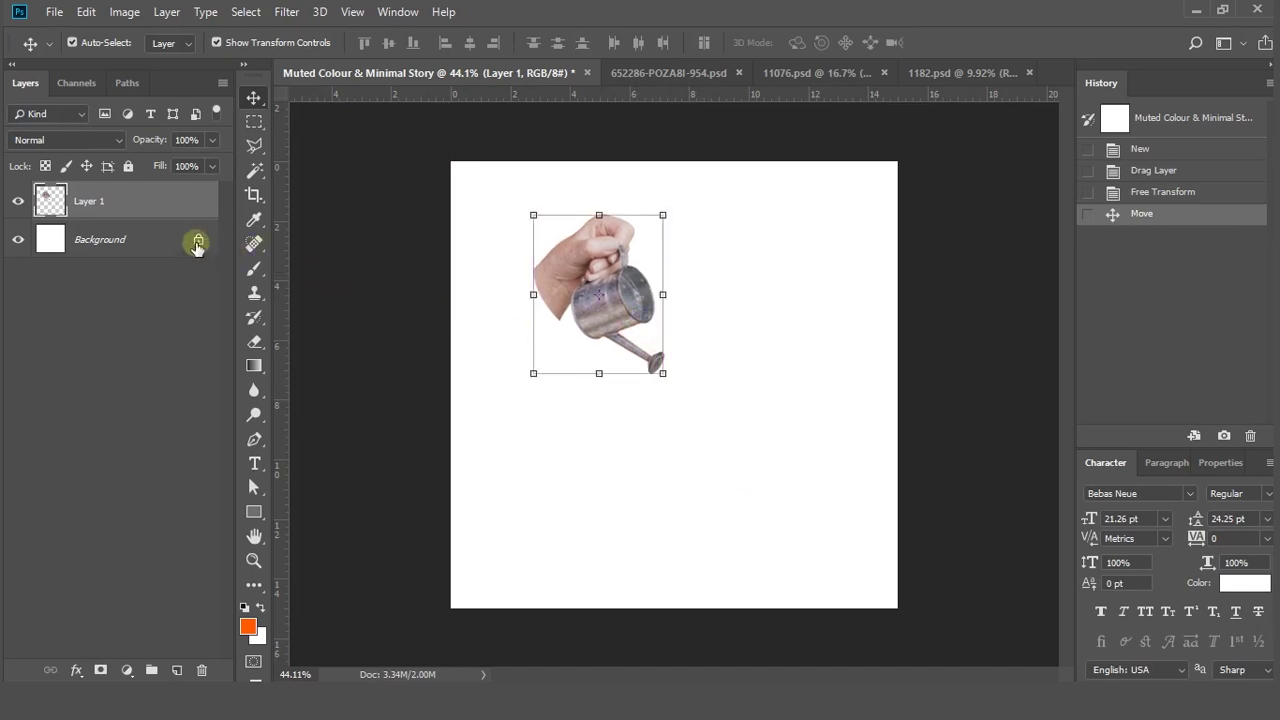
Unlock the white Background layer and delete it
click(198, 239)
click(130, 245)
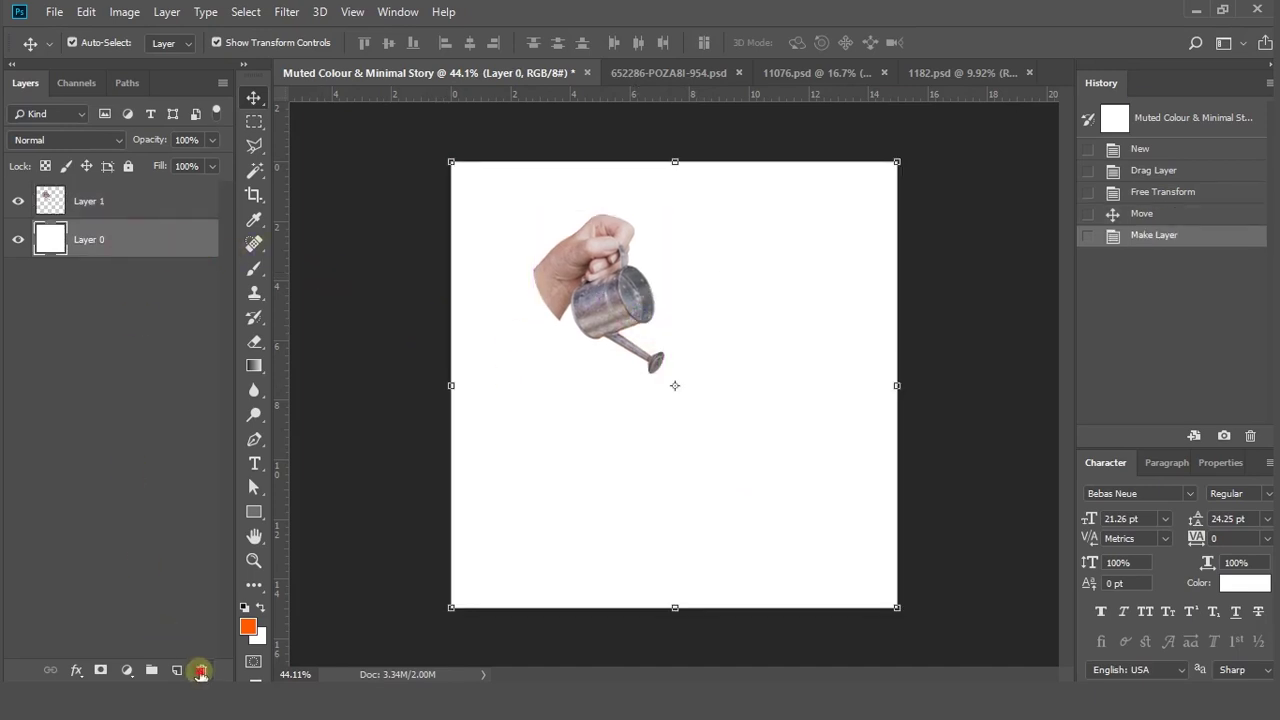
click(201, 670)
click(136, 458)
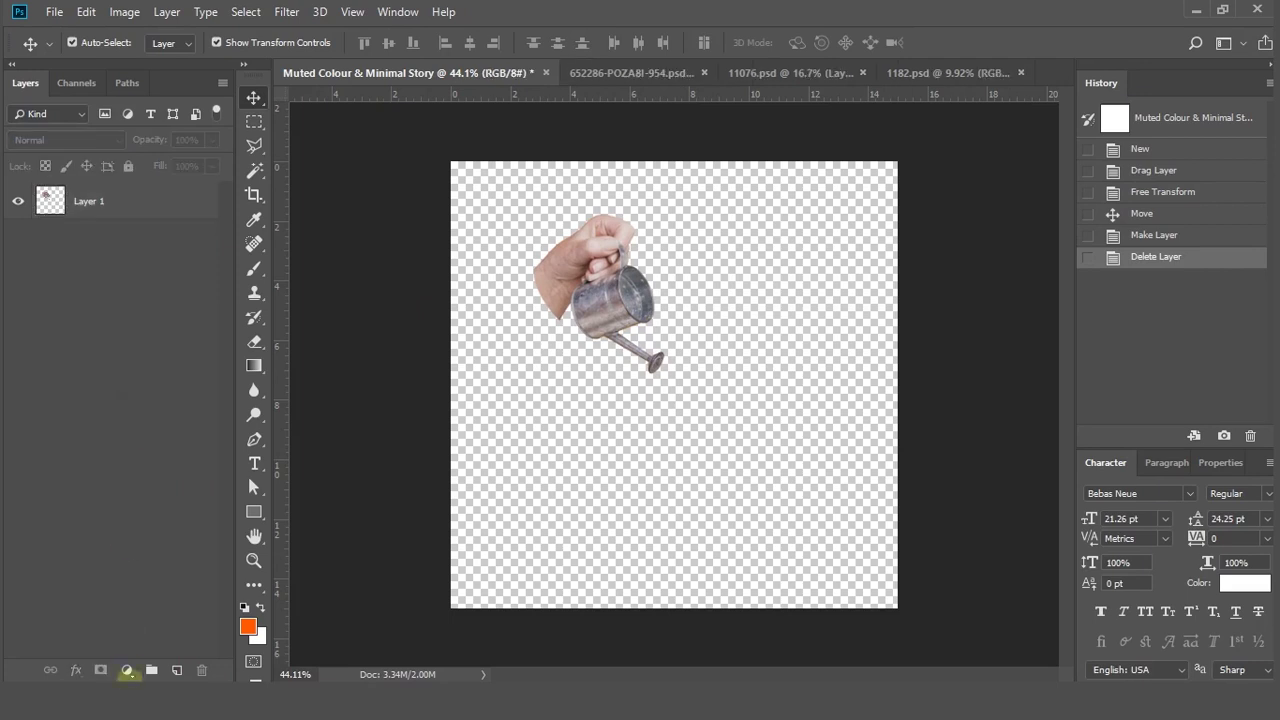
Add a Solid Color fill layer with colour ff5a00 and place it beneath Layer 1
click(128, 670)
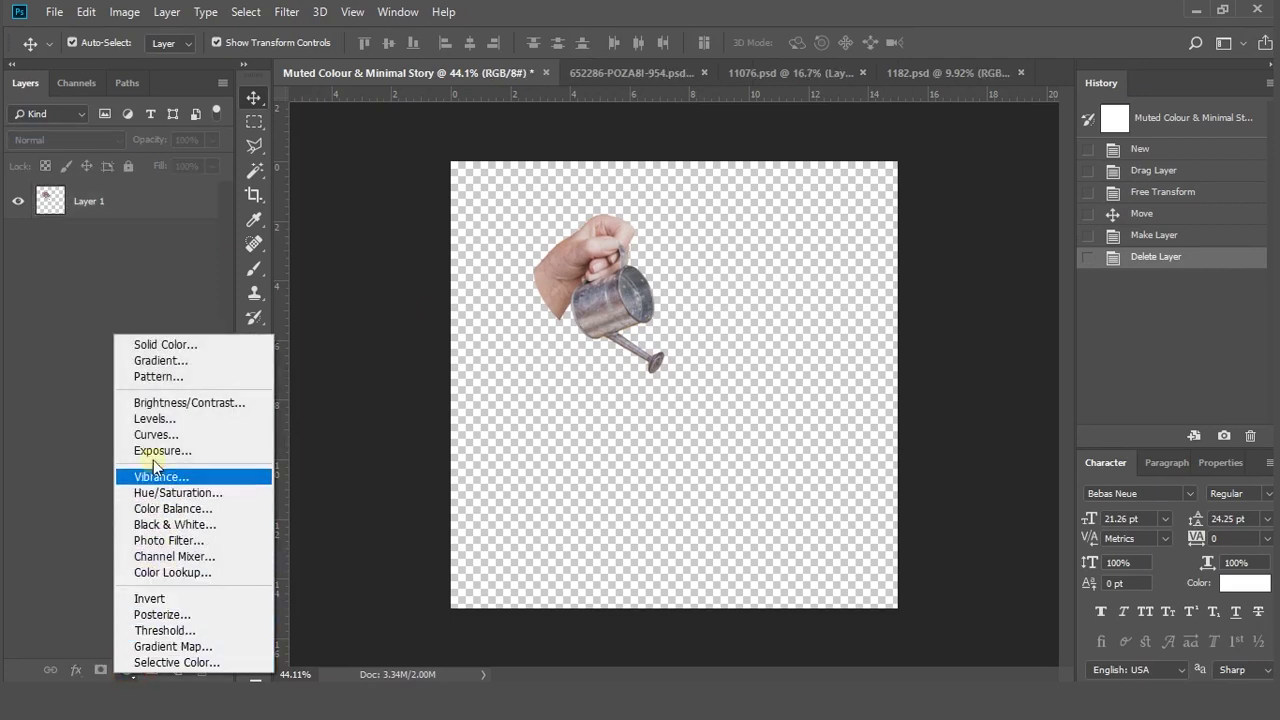
click(185, 346)
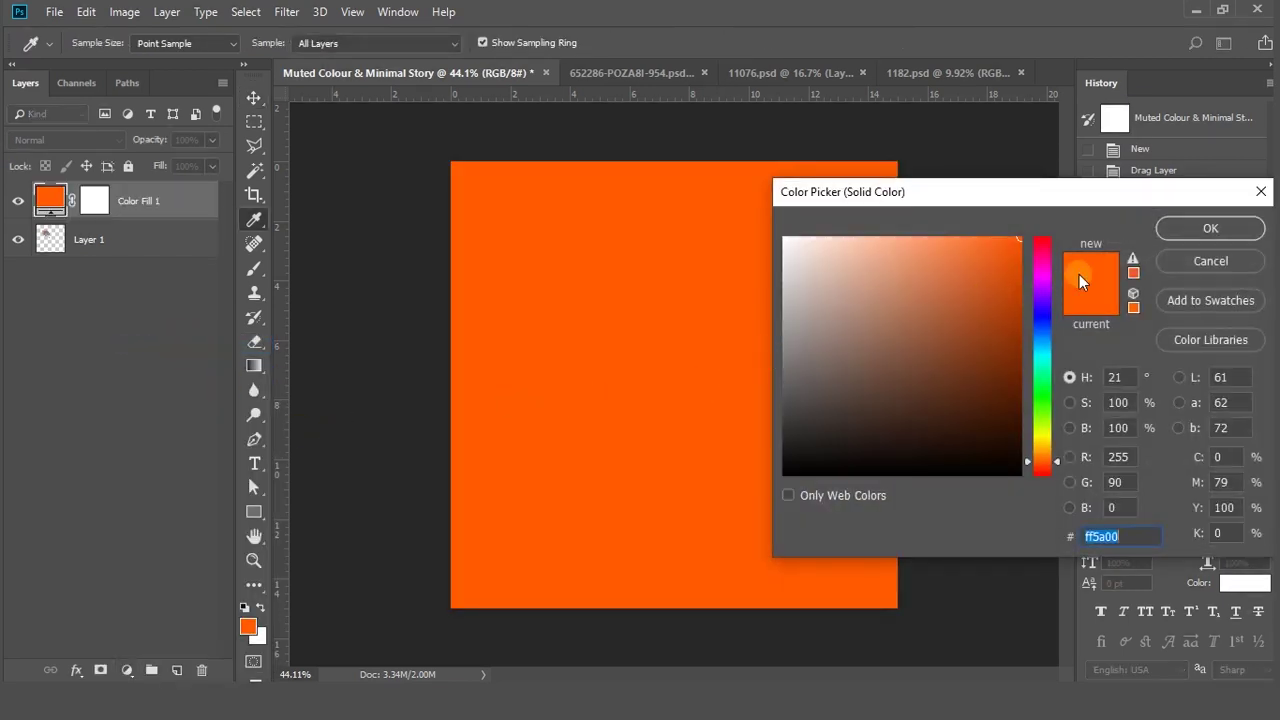
click(1168, 229)
drag(152, 208, 138, 256)
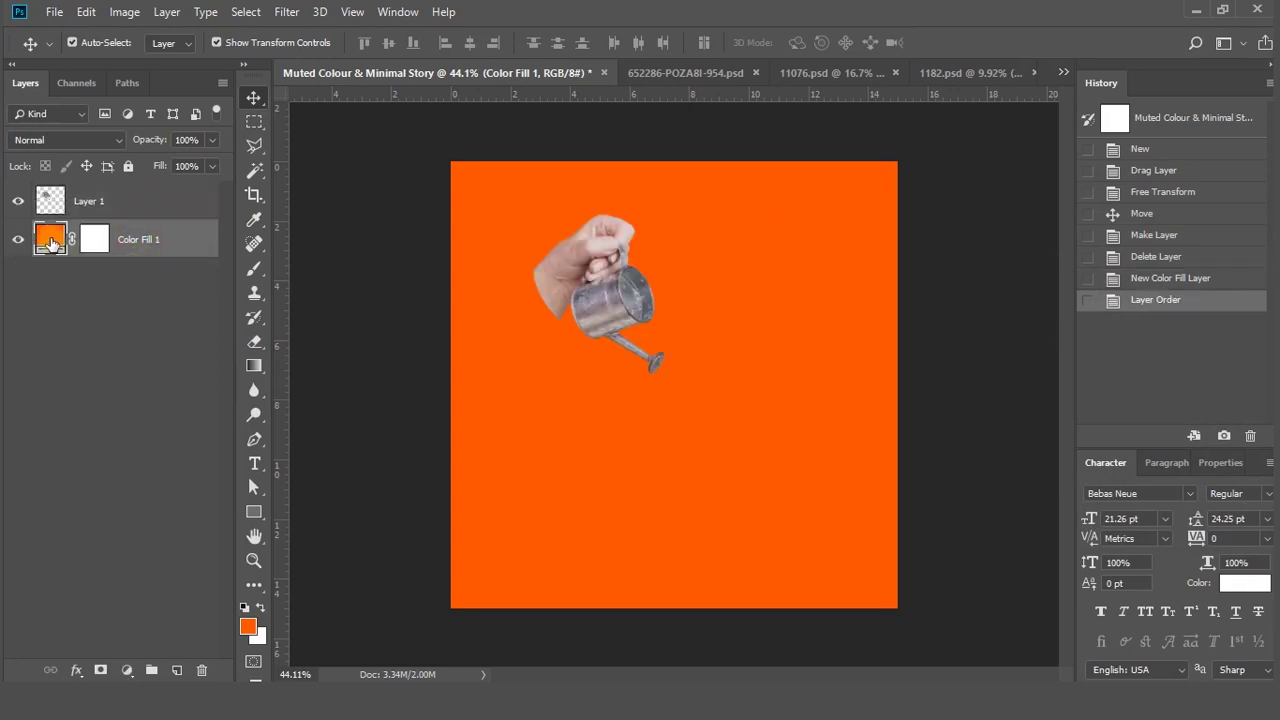
Change the colour of the Color Fill 1 layer to the muted green 26a689
double_click(51, 240)
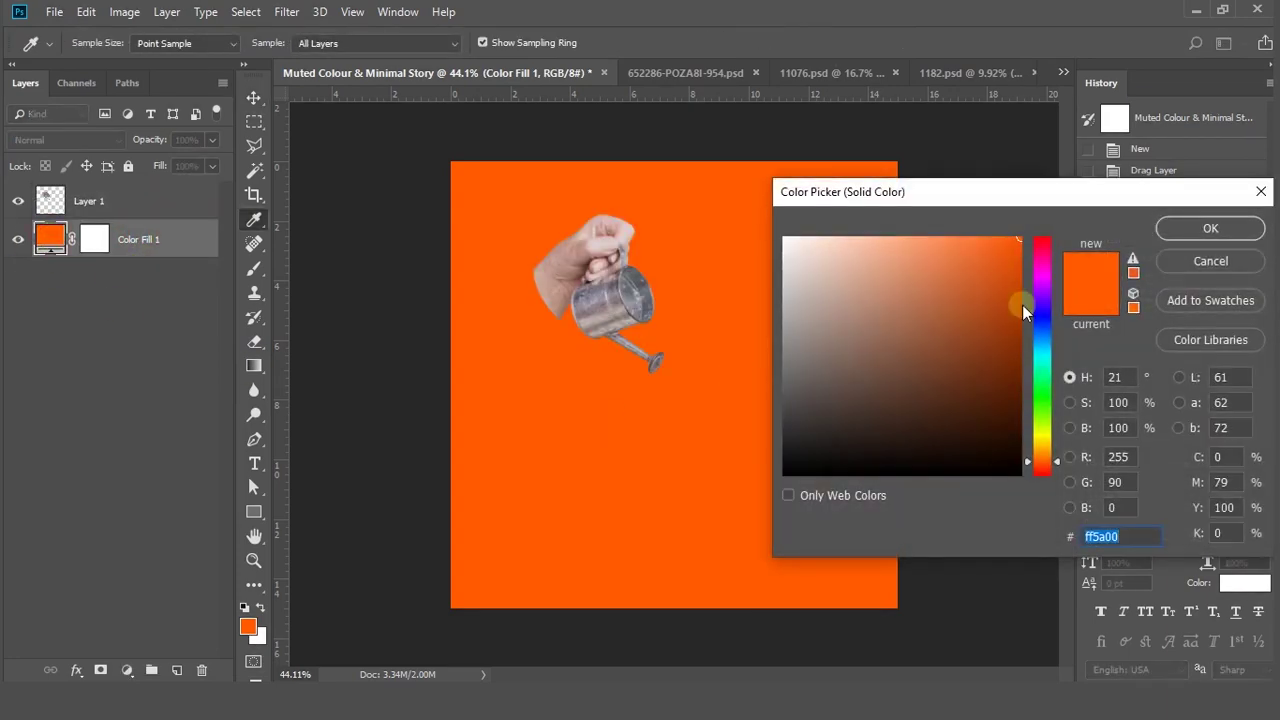
click(1040, 339)
drag(1041, 351, 1044, 368)
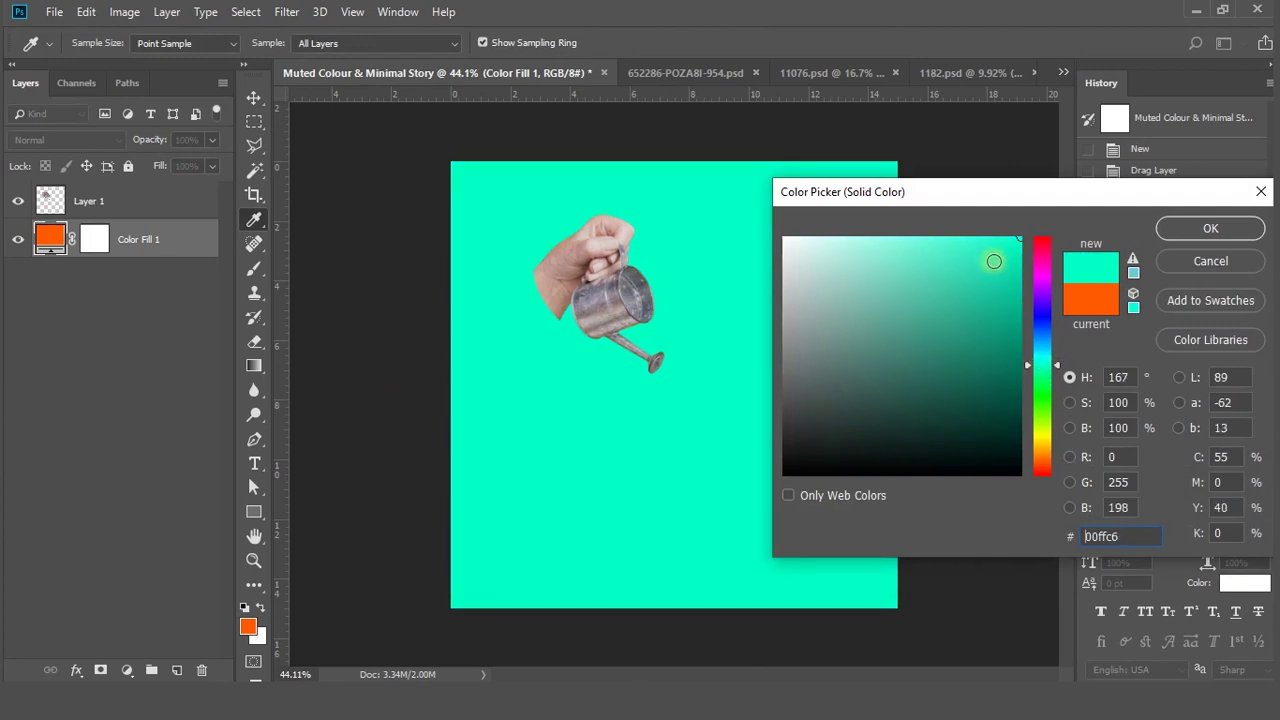
drag(986, 282, 967, 320)
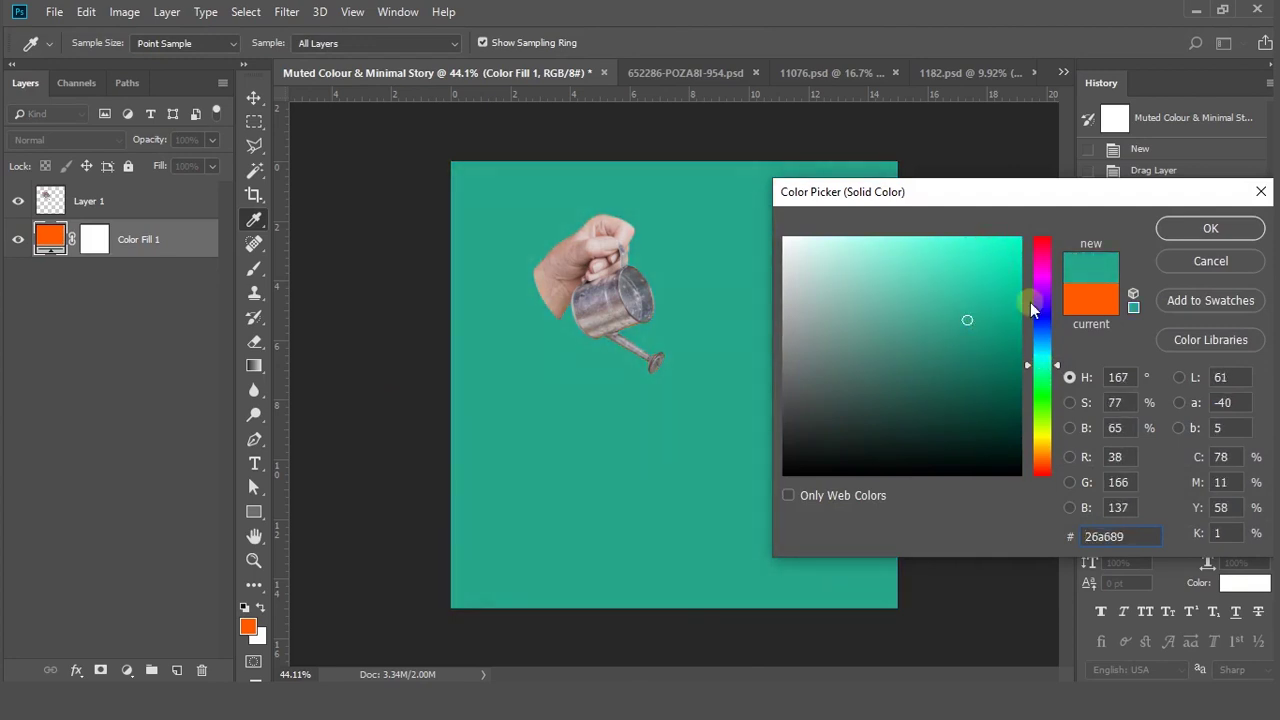
click(1170, 231)
click(147, 335)
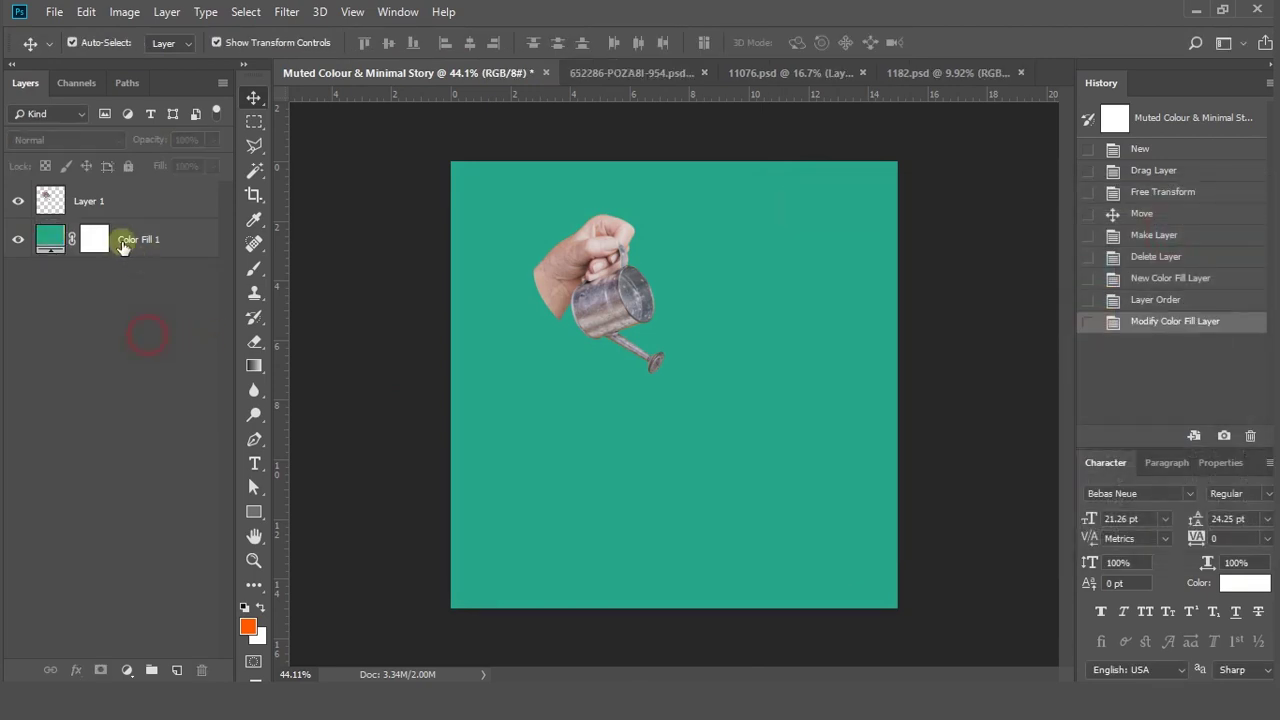
Lock the Color Fill 1 layer completely and leave no layer selected
click(121, 240)
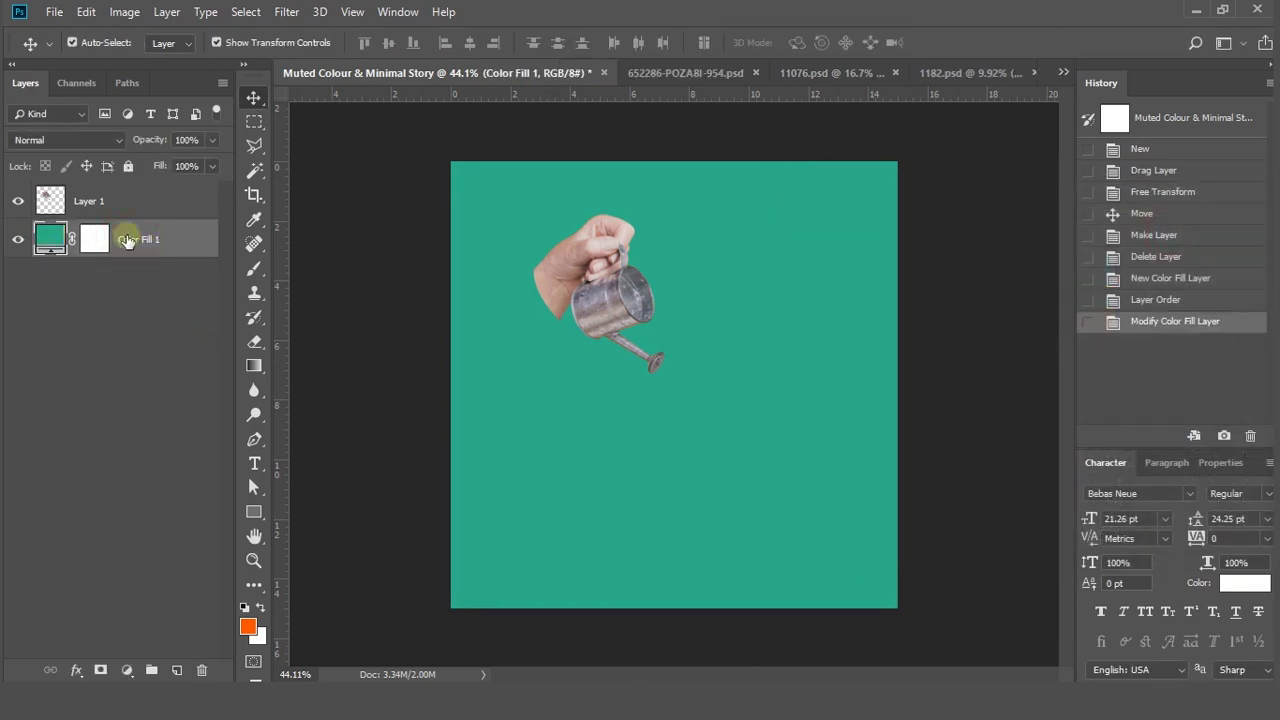
click(127, 167)
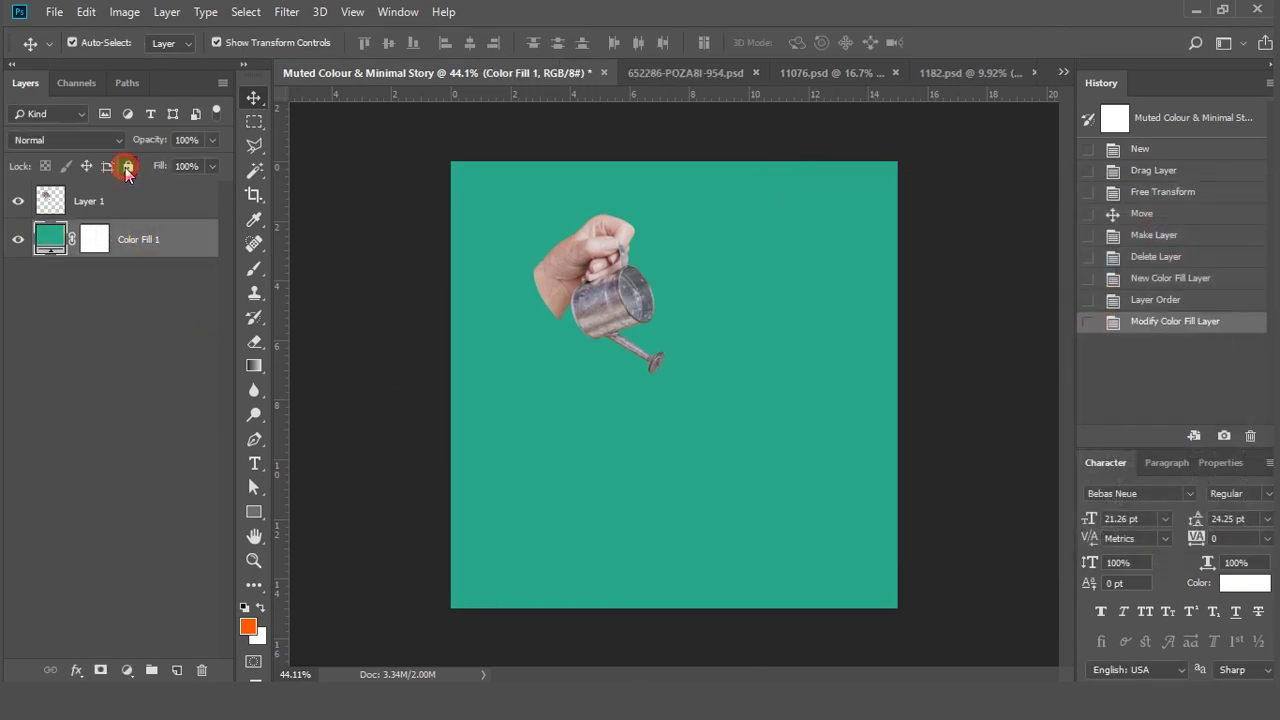
click(652, 285)
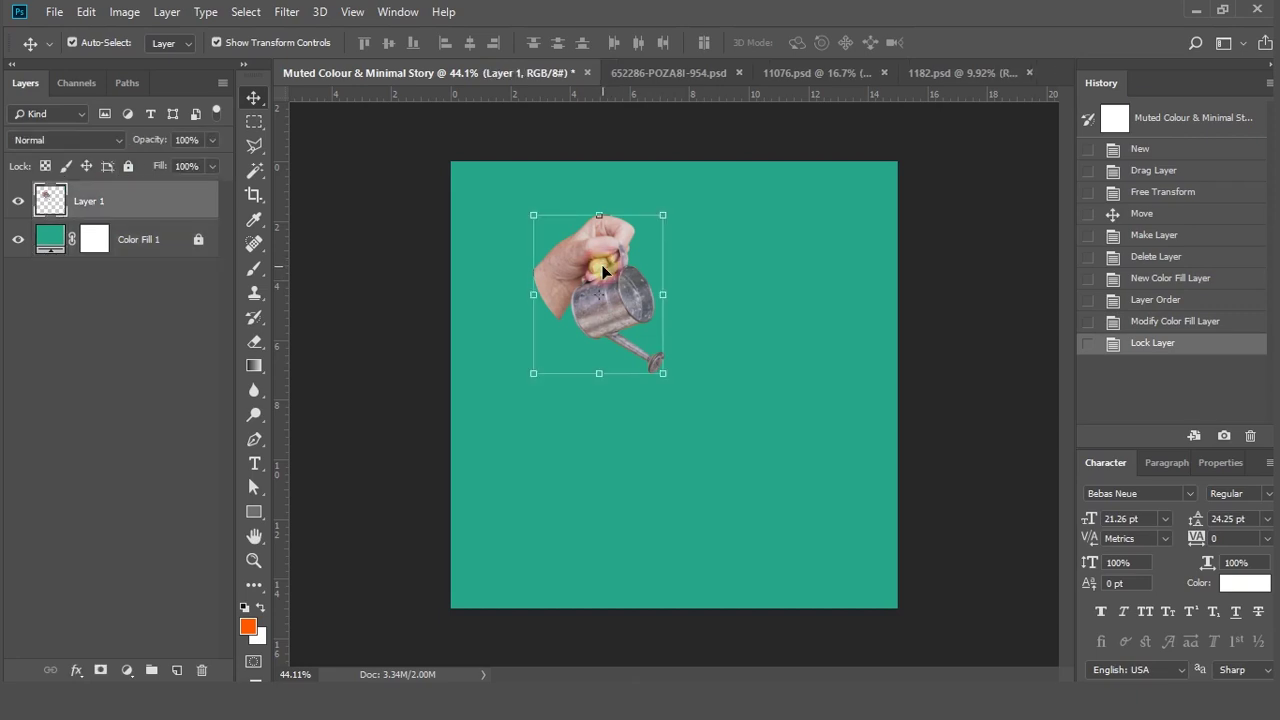
click(413, 238)
Copy the piggy-bank-and-hand cutout on Layer 1 of 11076.psd into the Muted Colour & Minimal Story document
click(752, 73)
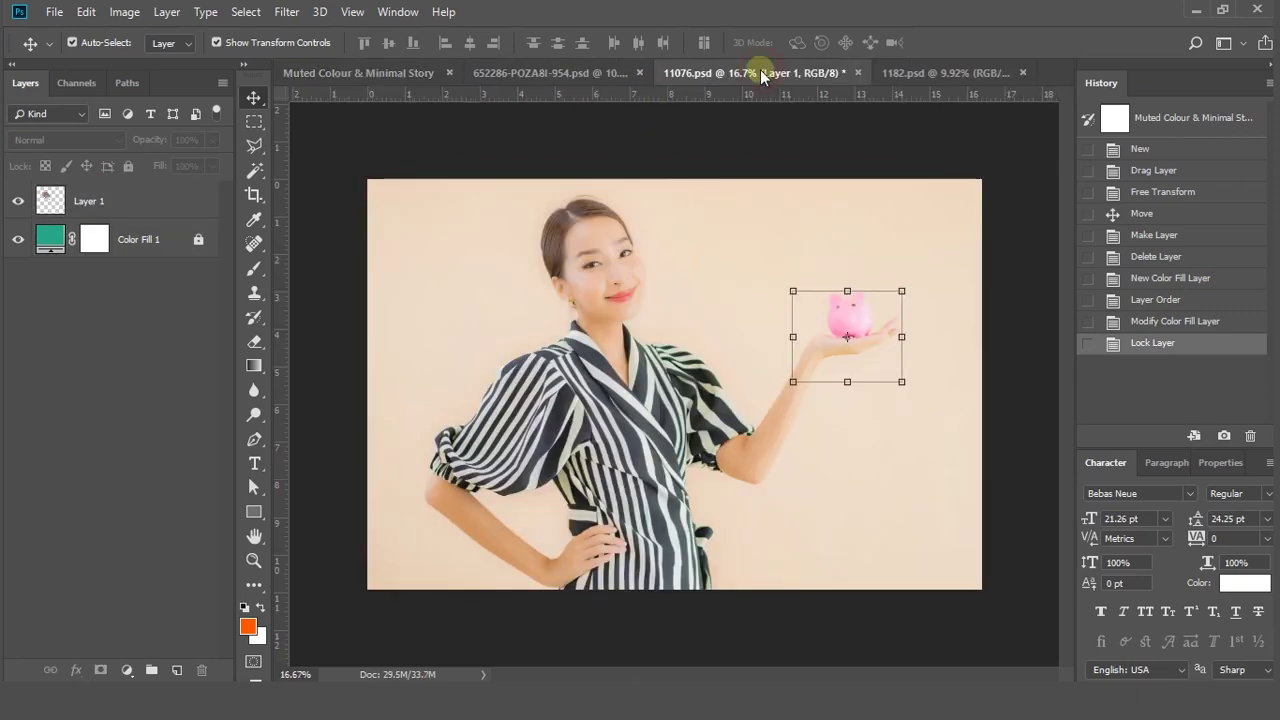
click(670, 162)
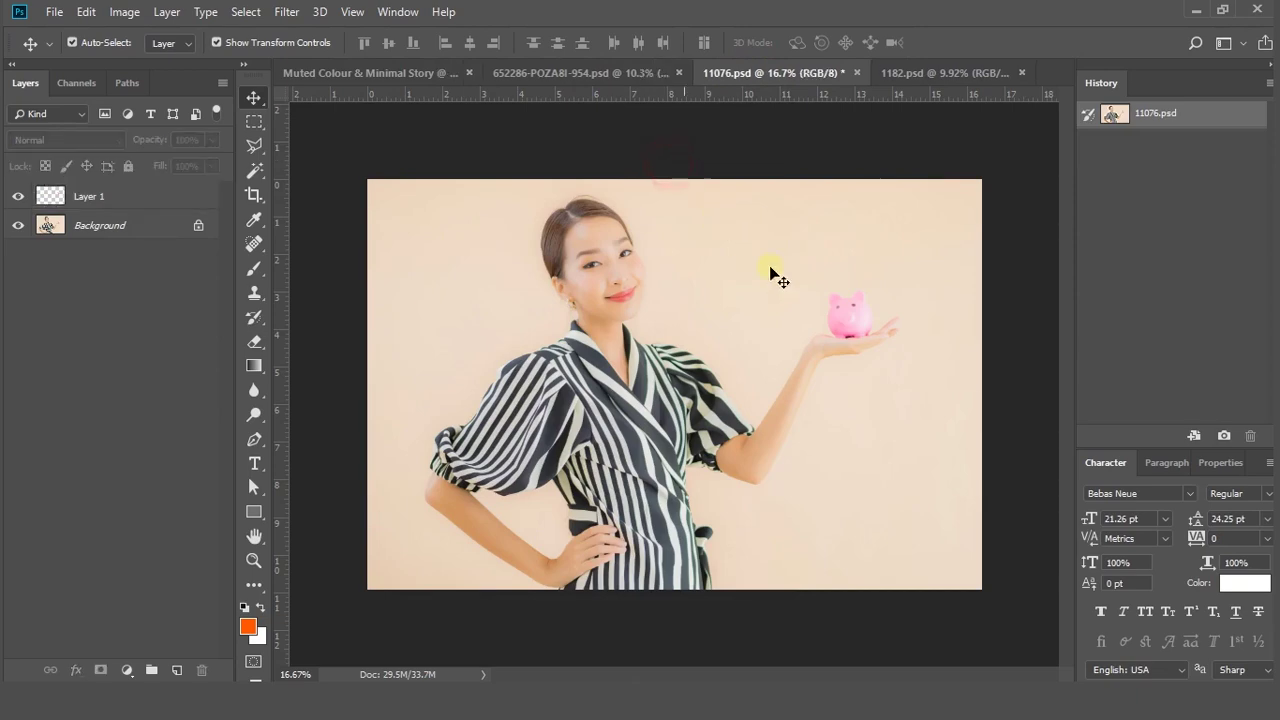
click(846, 322)
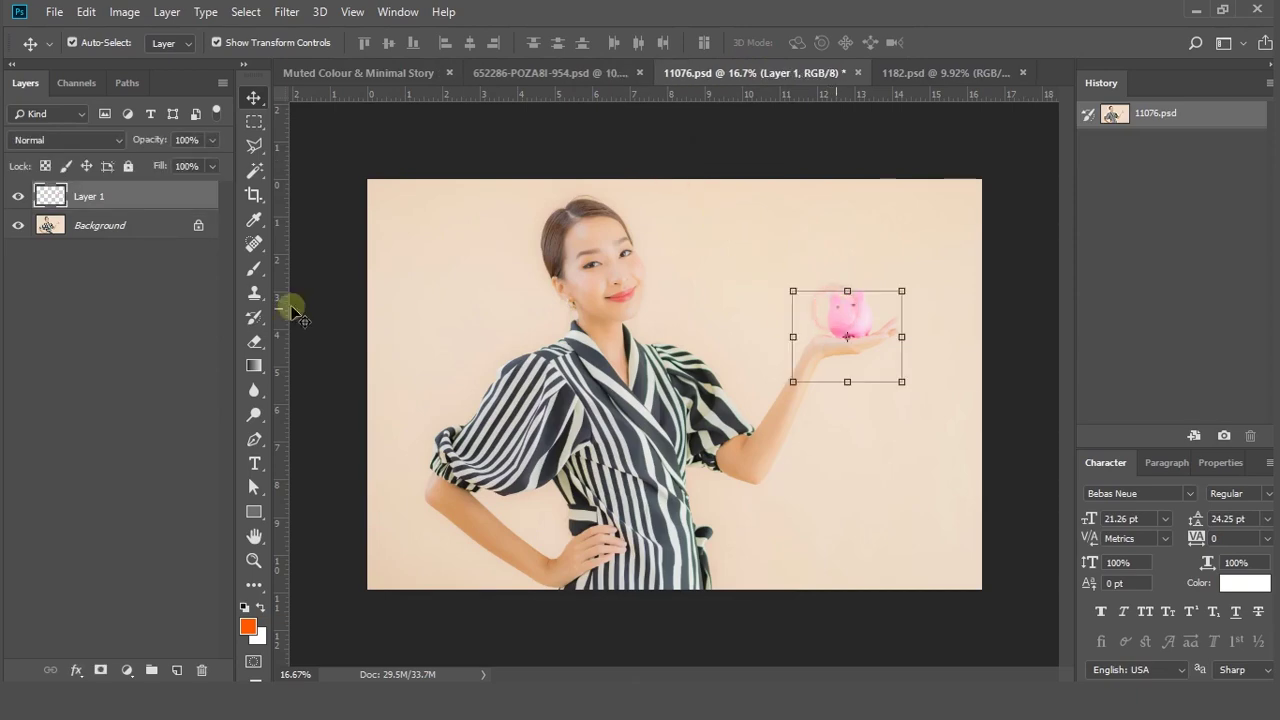
click(16, 225)
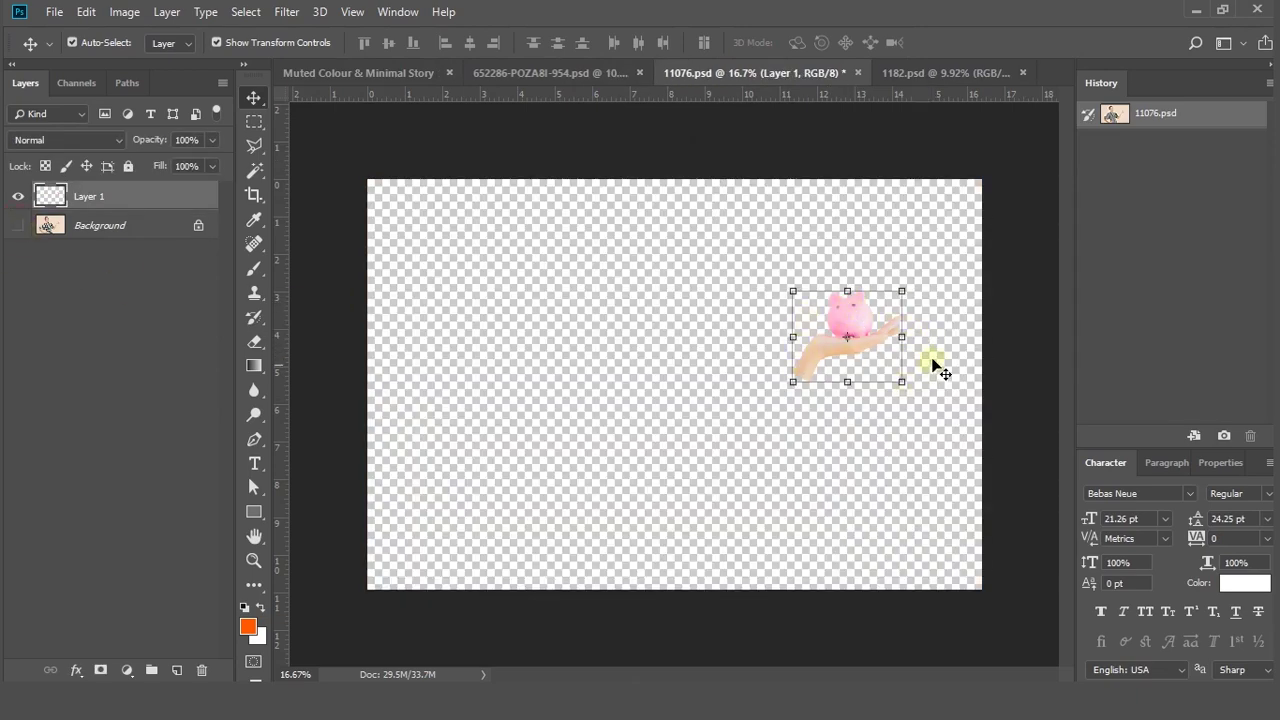
click(17, 225)
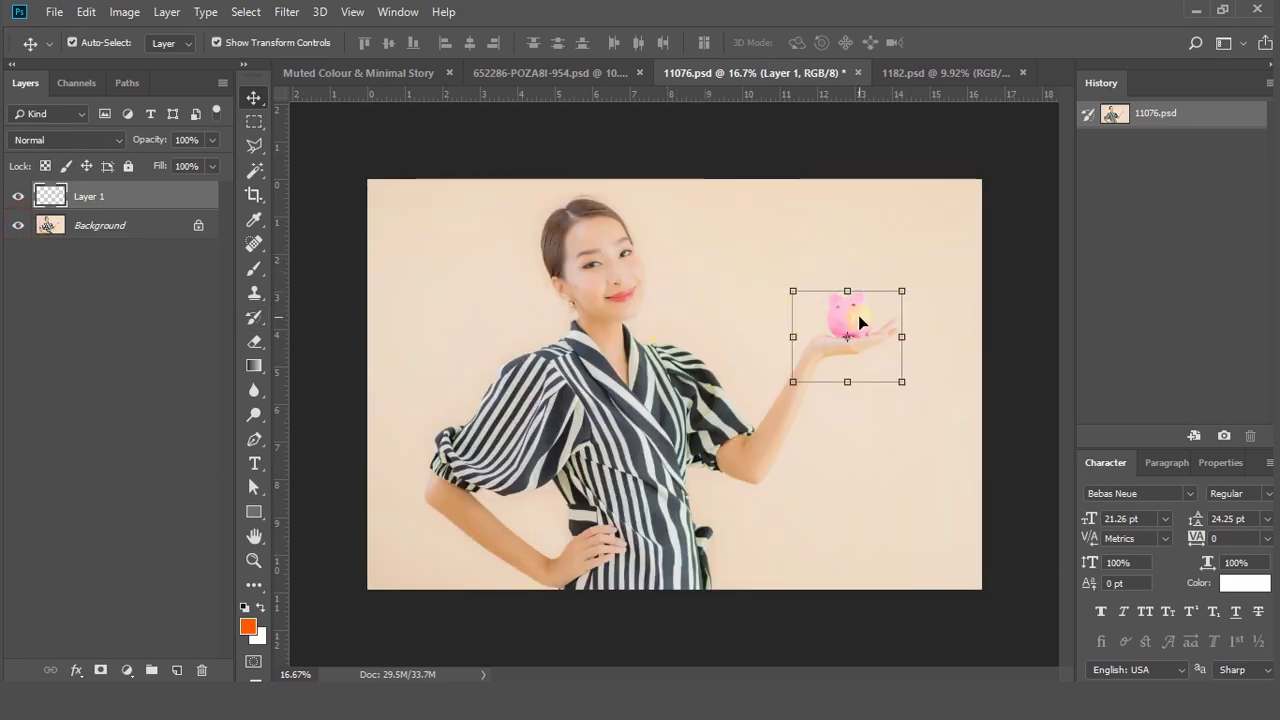
drag(859, 322, 571, 327)
drag(702, 450, 702, 450)
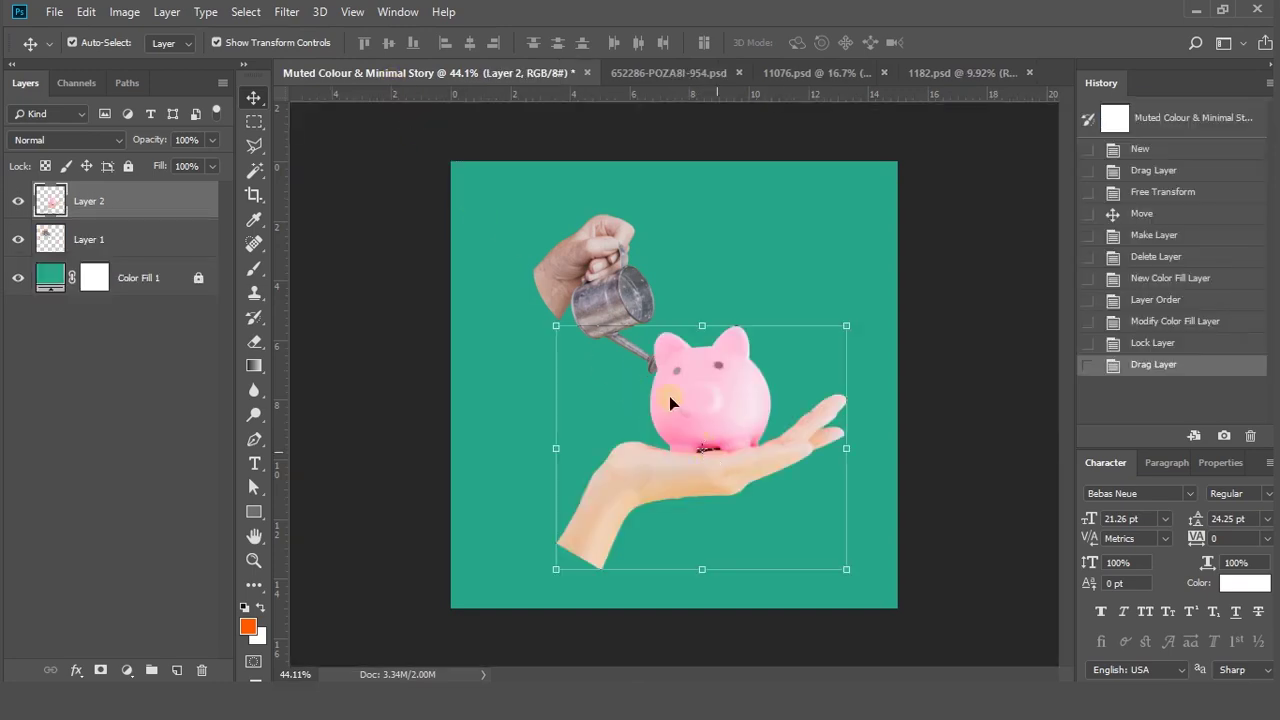
Move the piggy bank cutout slightly up and left, and flip it horizontally
drag(689, 365, 622, 366)
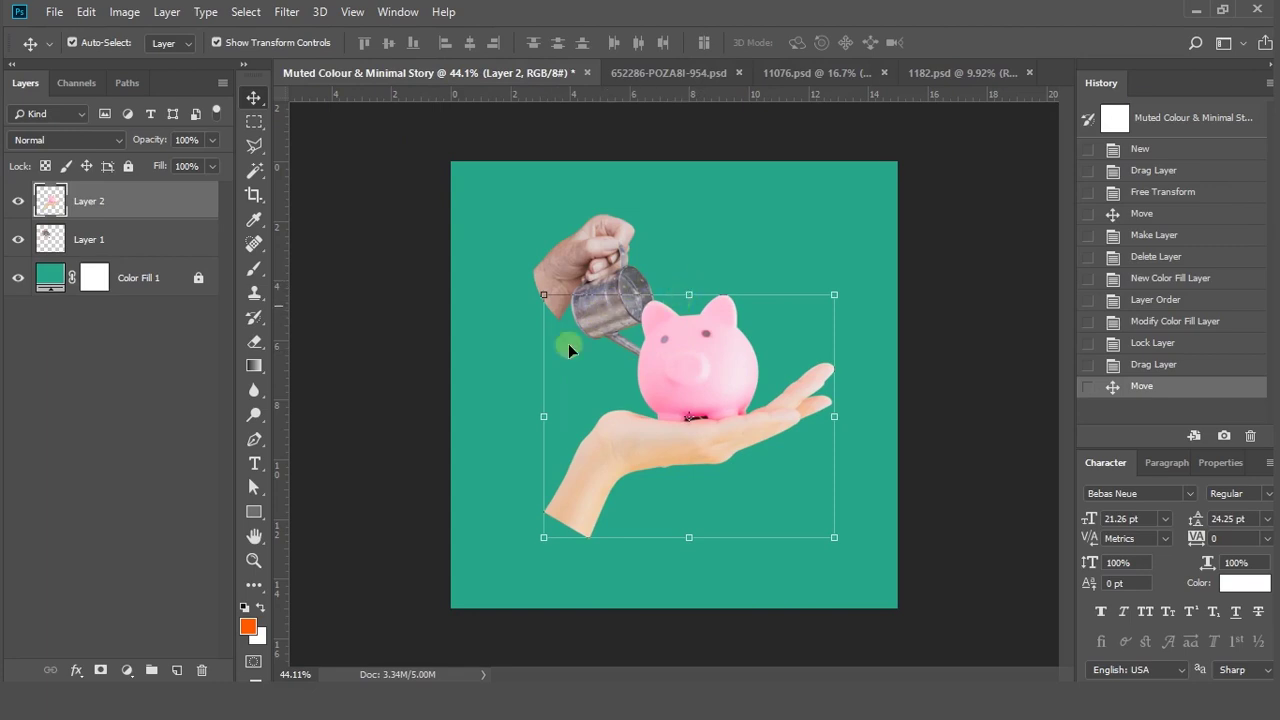
right_click(541, 363)
click(527, 352)
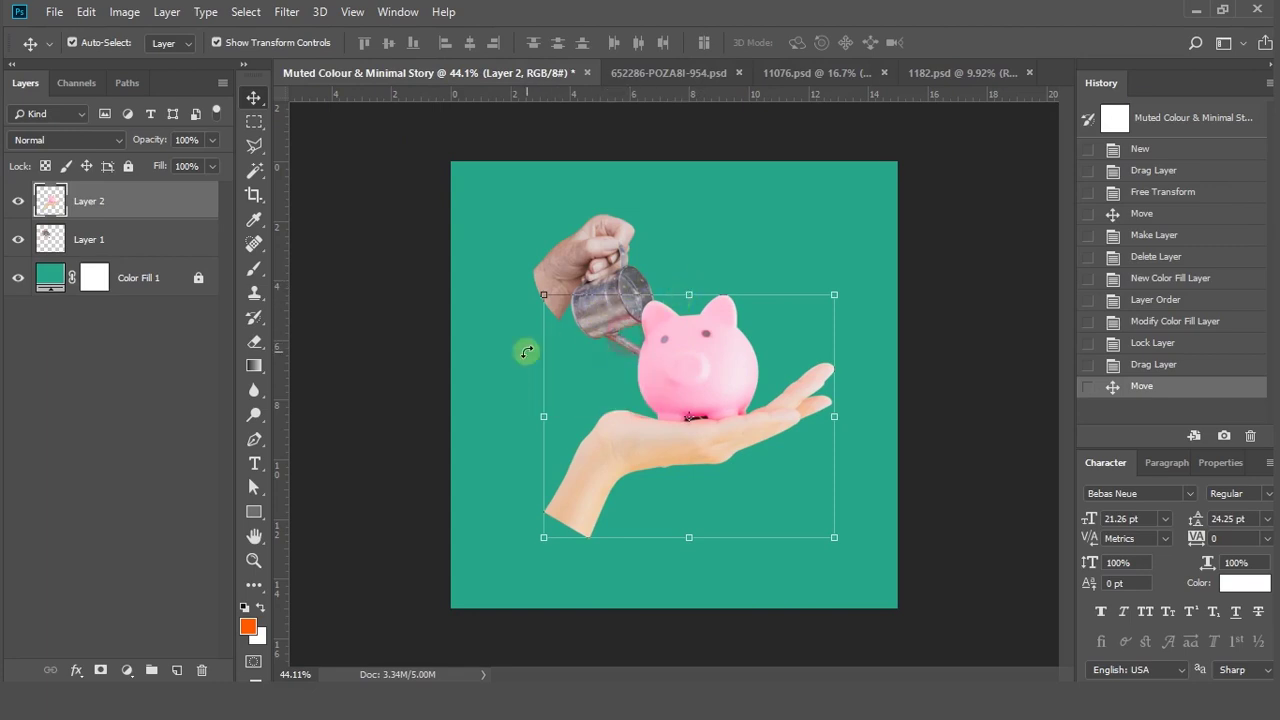
key(ctrl+t)
right_click(638, 366)
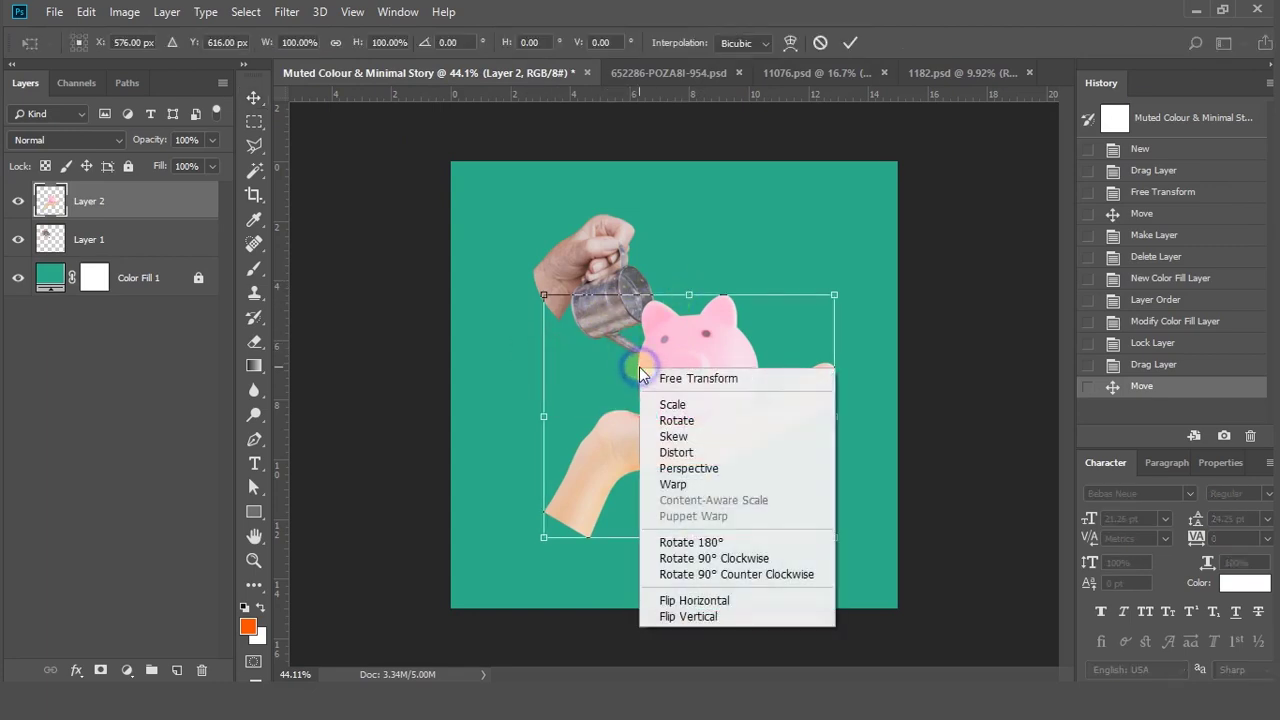
click(727, 600)
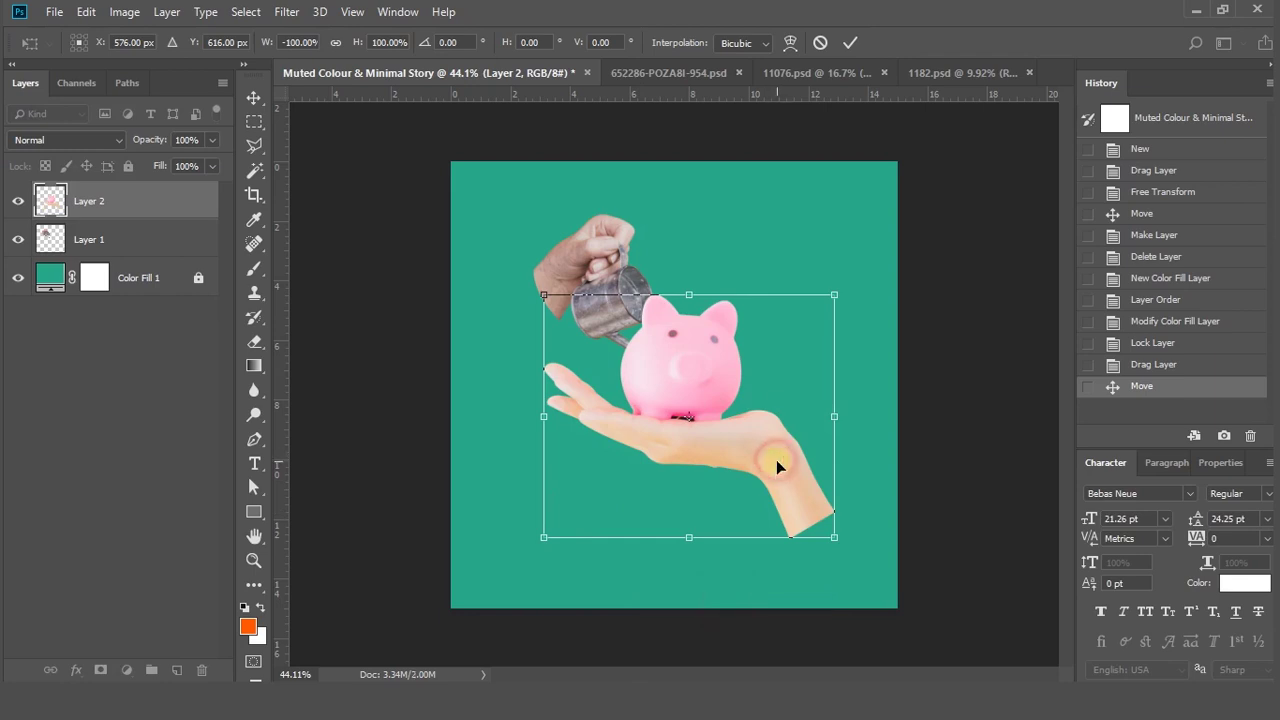
key(Return)
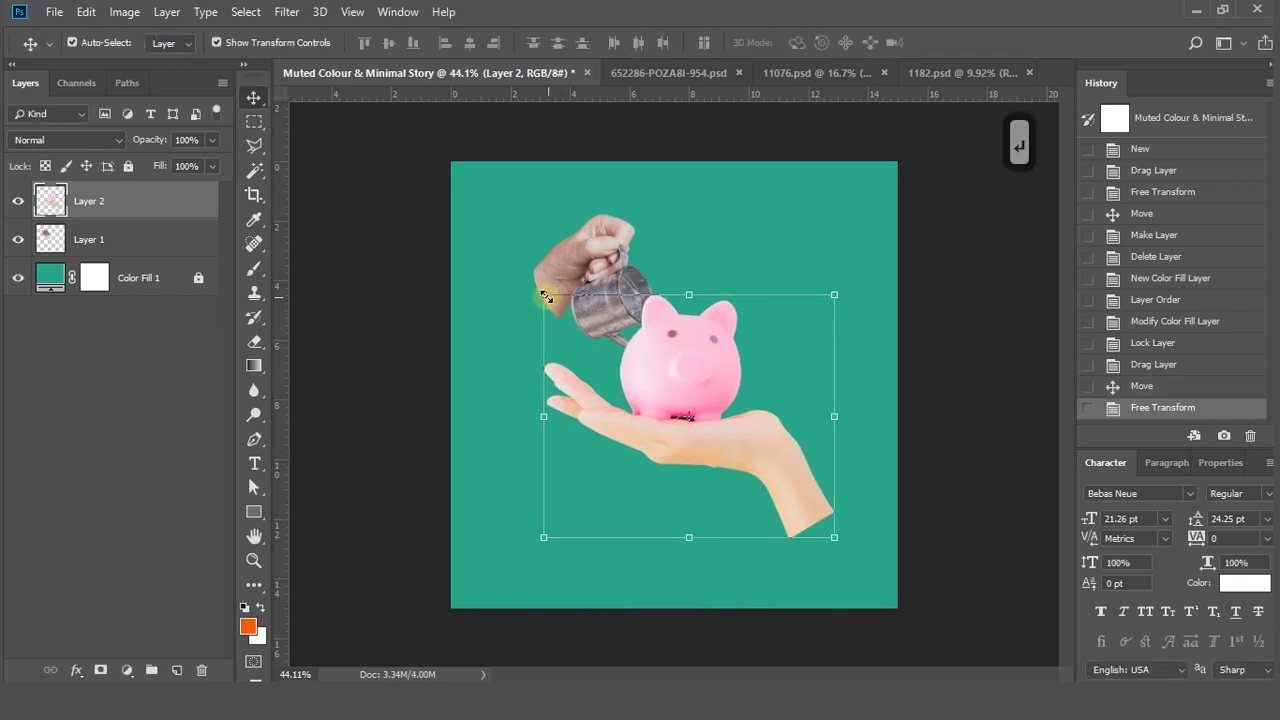
Scale the piggy bank cutout down to about half its size and place it below the watering can's spout
drag(546, 297, 652, 408)
drag(767, 493, 731, 519)
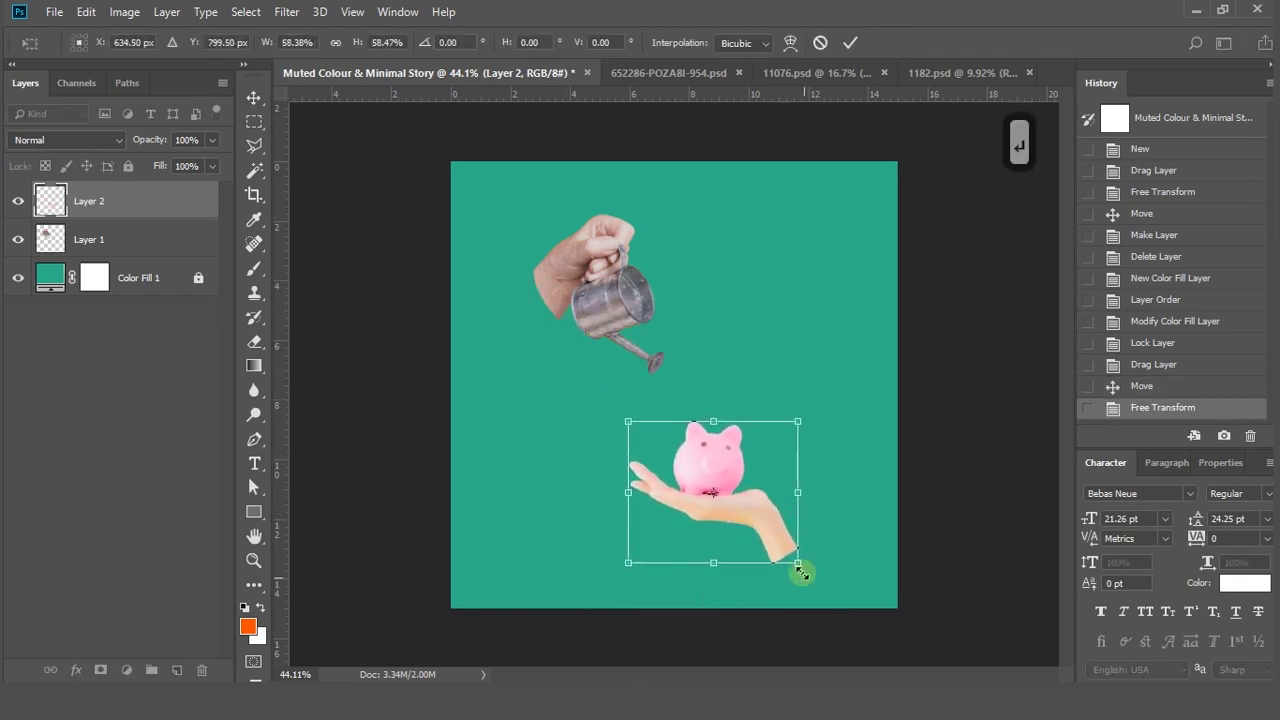
drag(800, 570, 777, 546)
key(Return)
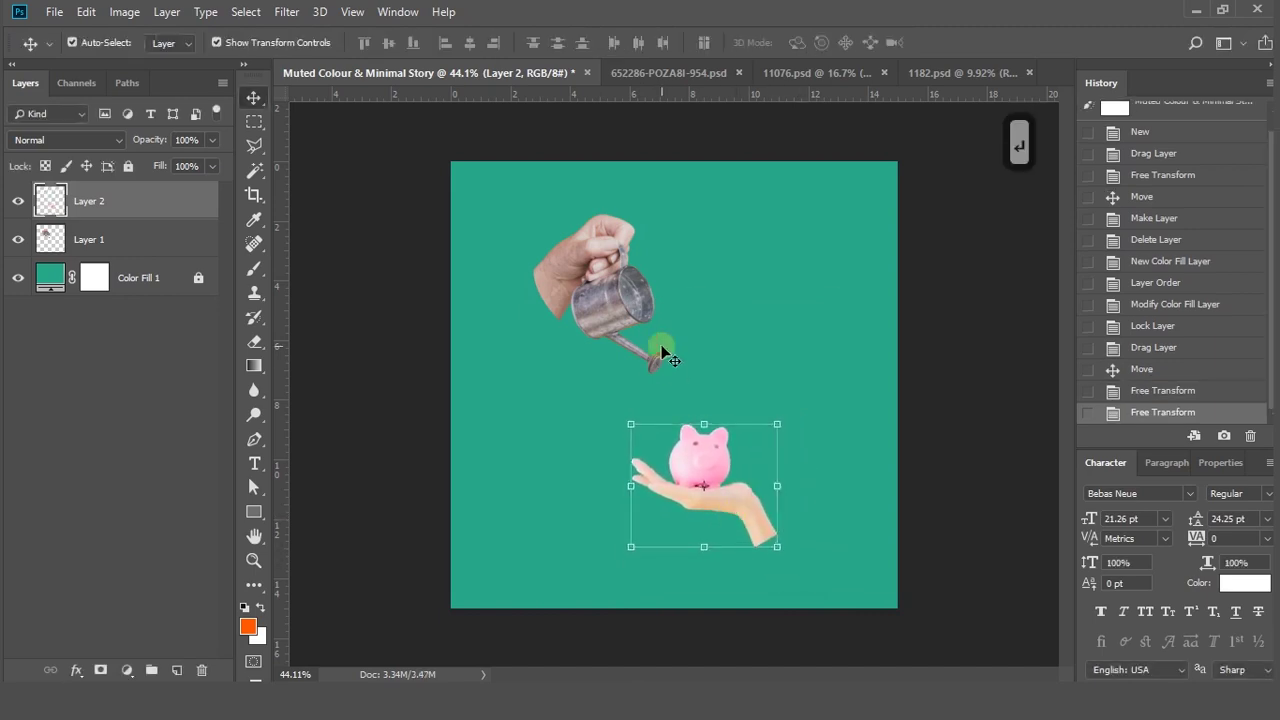
Nudge the watering can and piggy bank cutouts left, rotate the piggy bank slightly counter-clockwise and lower it a little
drag(661, 350, 653, 354)
drag(726, 505, 717, 505)
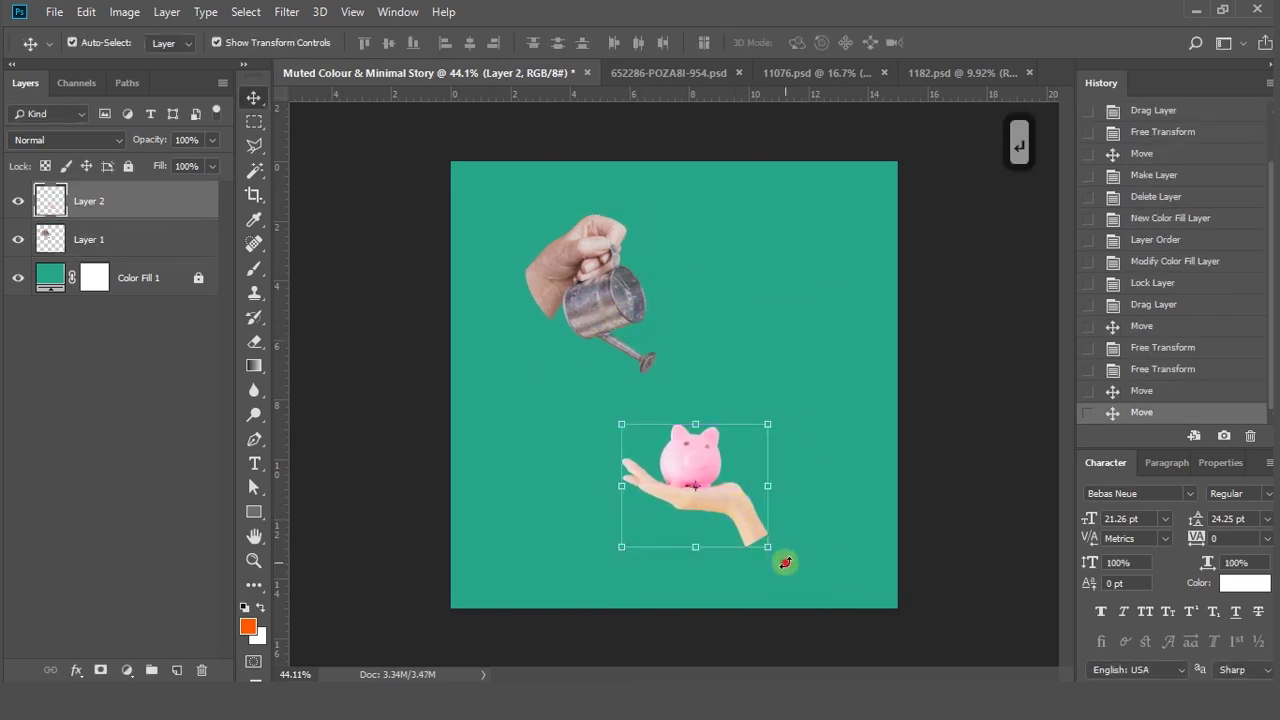
drag(786, 562, 791, 557)
key(Return)
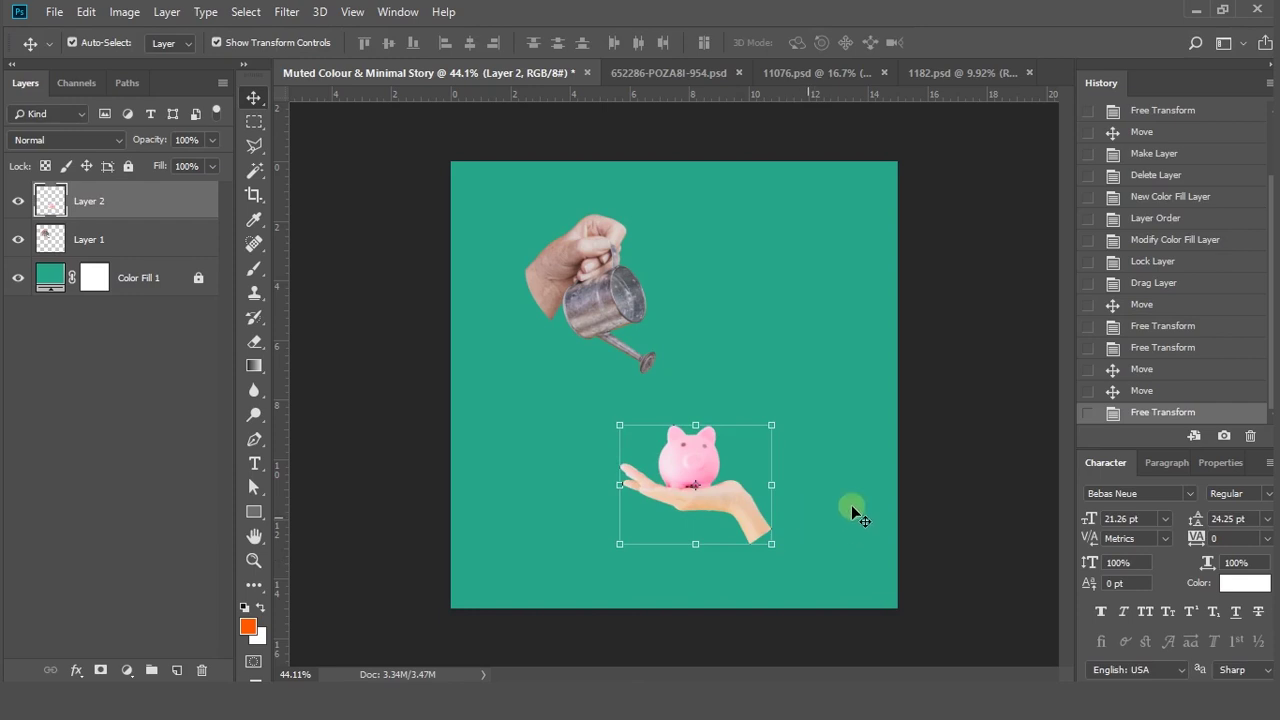
drag(737, 509, 737, 523)
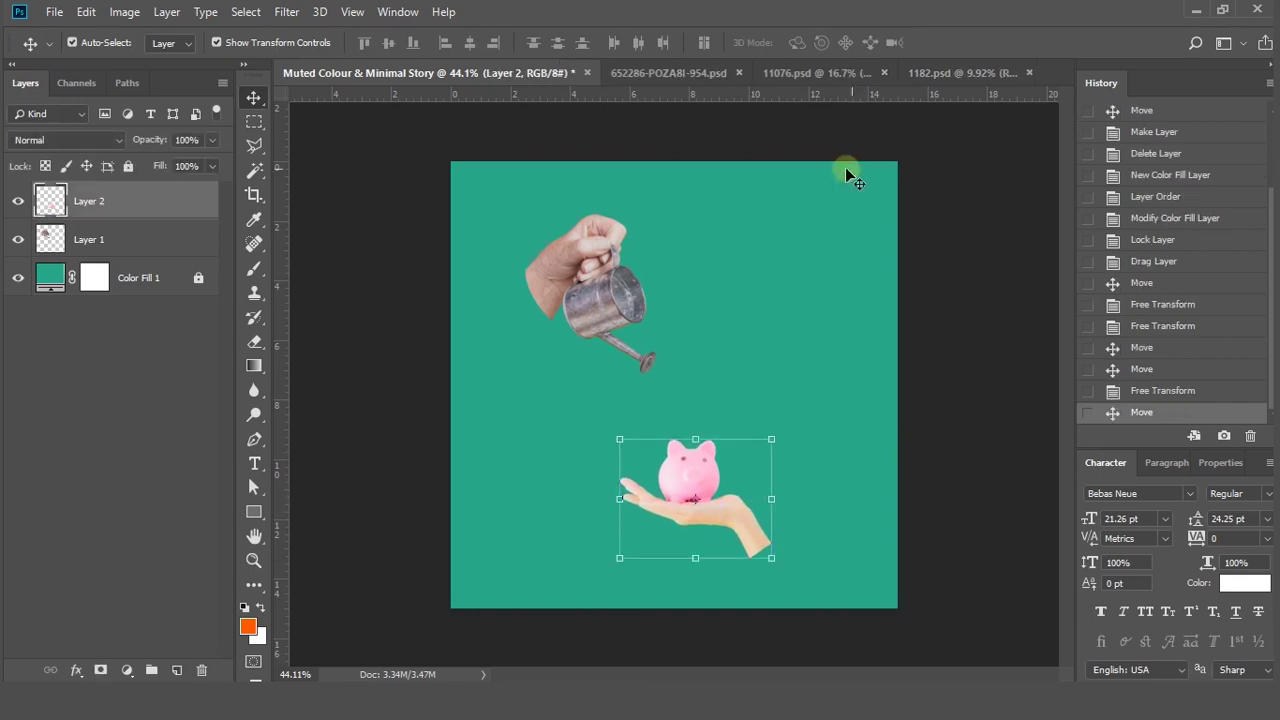
Copy the three coin cutouts from 1182.psd, without its background photo, into the Muted Colour & Minimal Story document
click(920, 72)
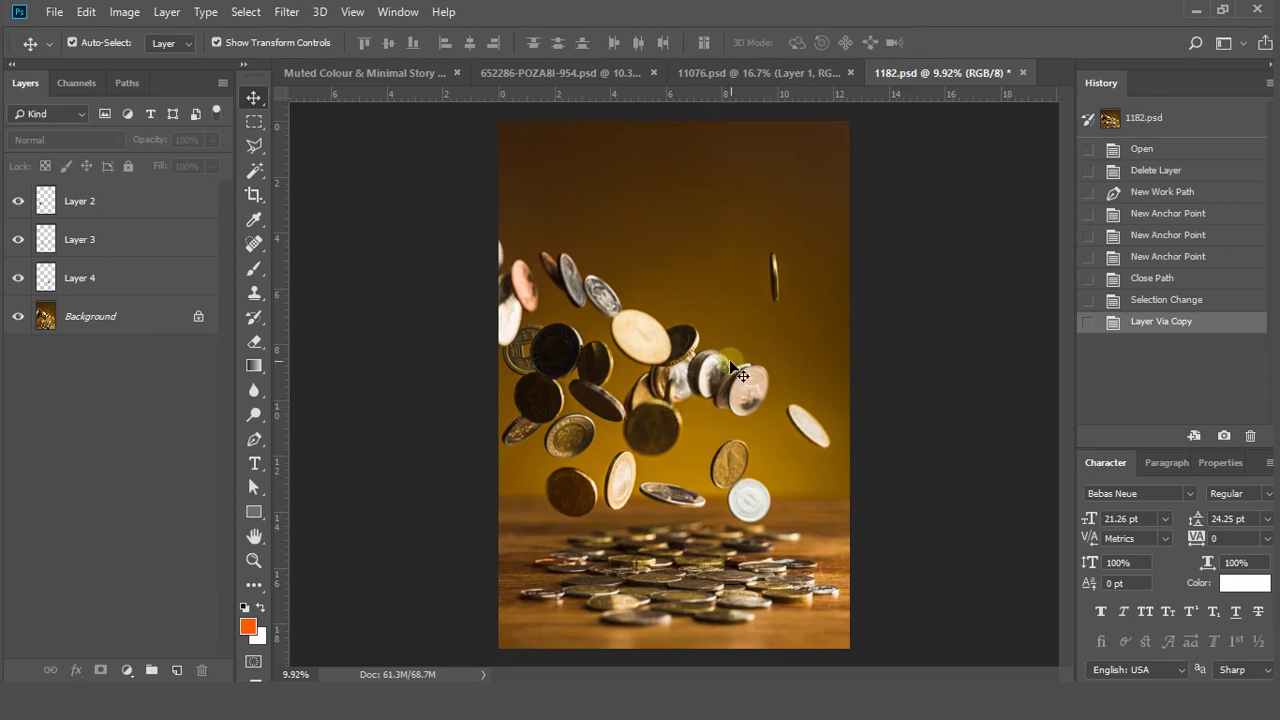
click(17, 316)
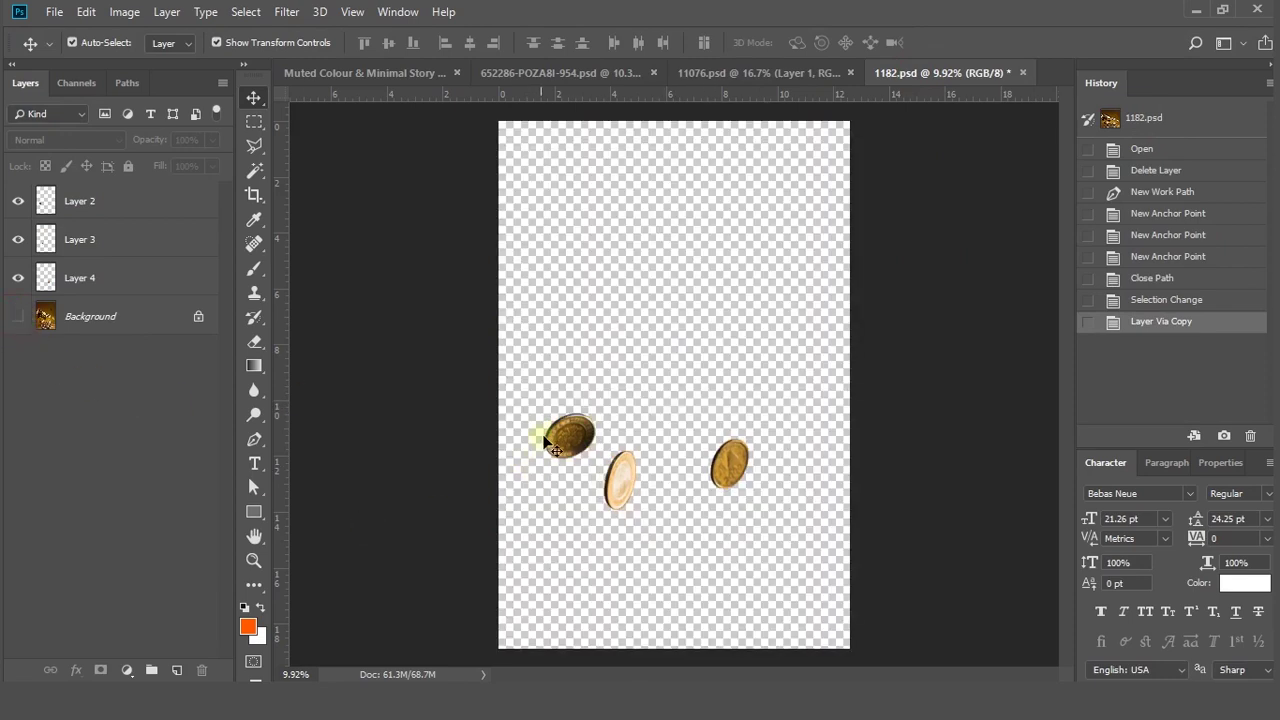
click(18, 317)
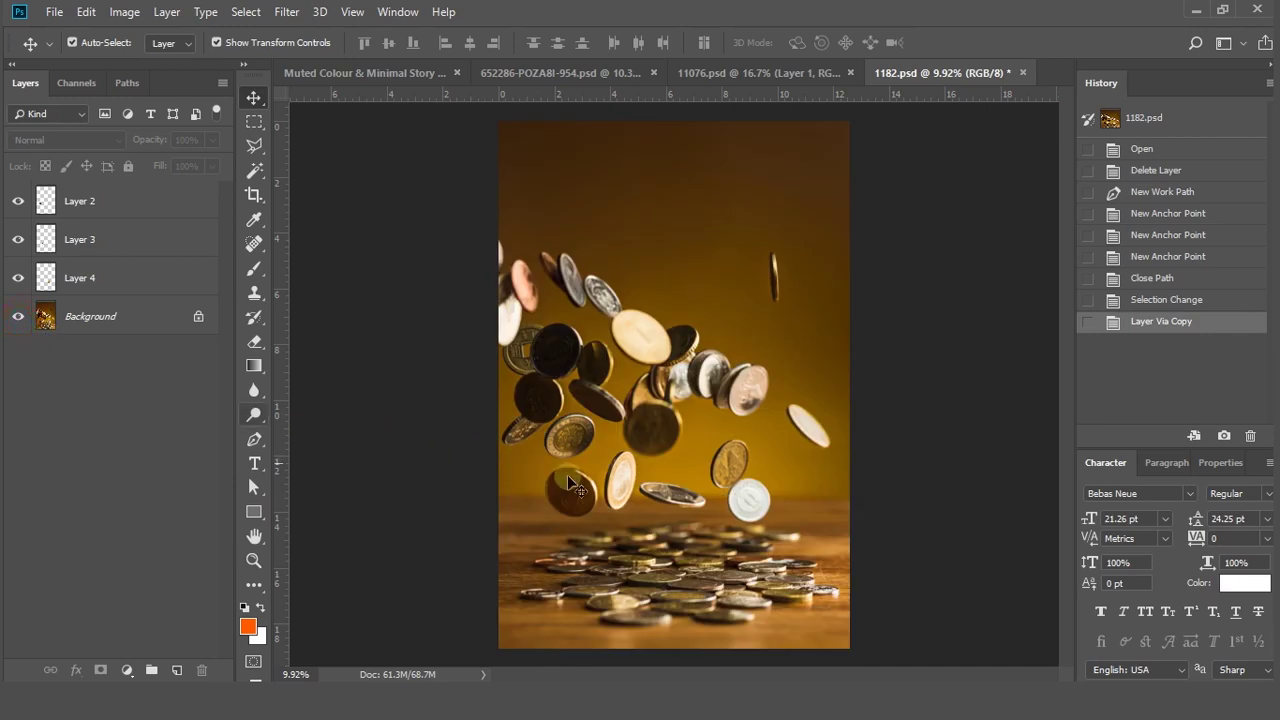
click(18, 316)
drag(514, 366, 777, 517)
drag(625, 479, 677, 391)
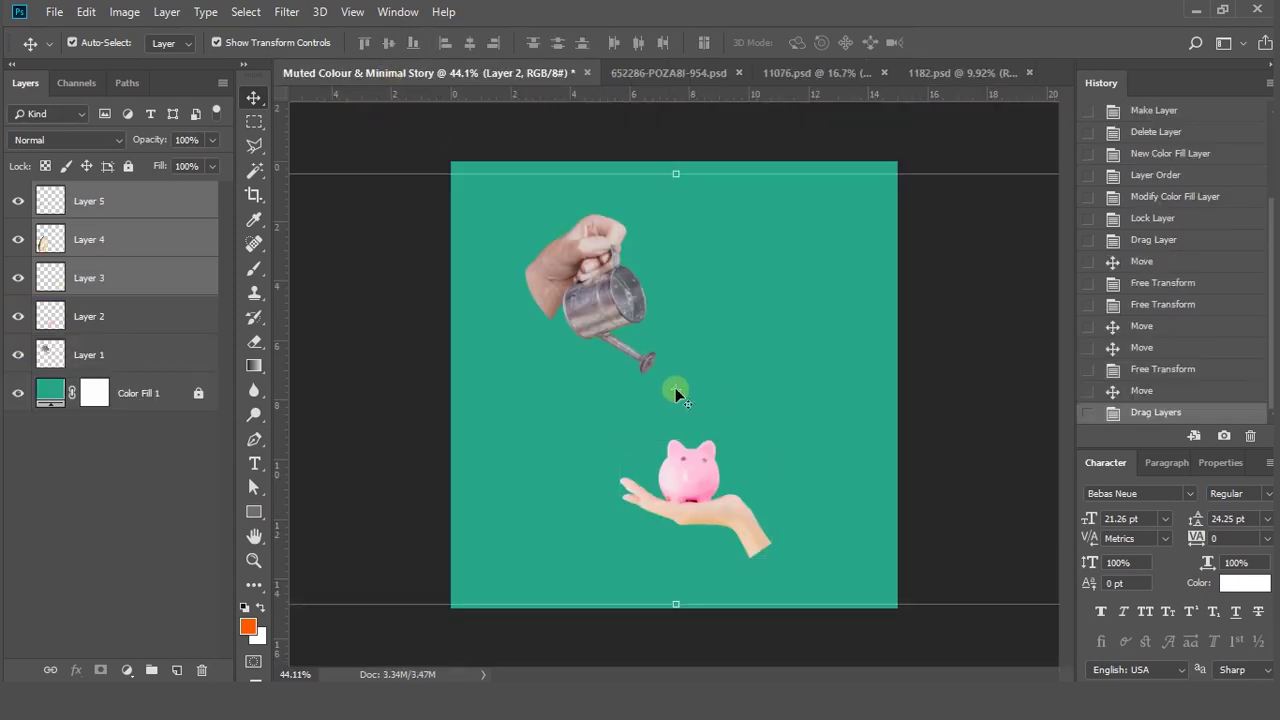
Scale the three coins down together so they fit between the watering can's spout and the piggy bank
scroll(671, 409, down, 5)
drag(856, 472, 668, 434)
scroll(662, 420, up, 7)
scroll(662, 420, up, 6)
key(Return)
Arrange the three coins individually below the spout, with the pale coin lowest, just above the piggy bank
click(797, 266)
drag(812, 403, 760, 363)
drag(669, 434, 687, 457)
drag(606, 371, 589, 382)
Duplicate the pale coin, place the copy beside the watering can's spout and rotate it about 50°
drag(695, 444, 683, 305)
drag(710, 262, 731, 300)
scroll(676, 294, up, 1)
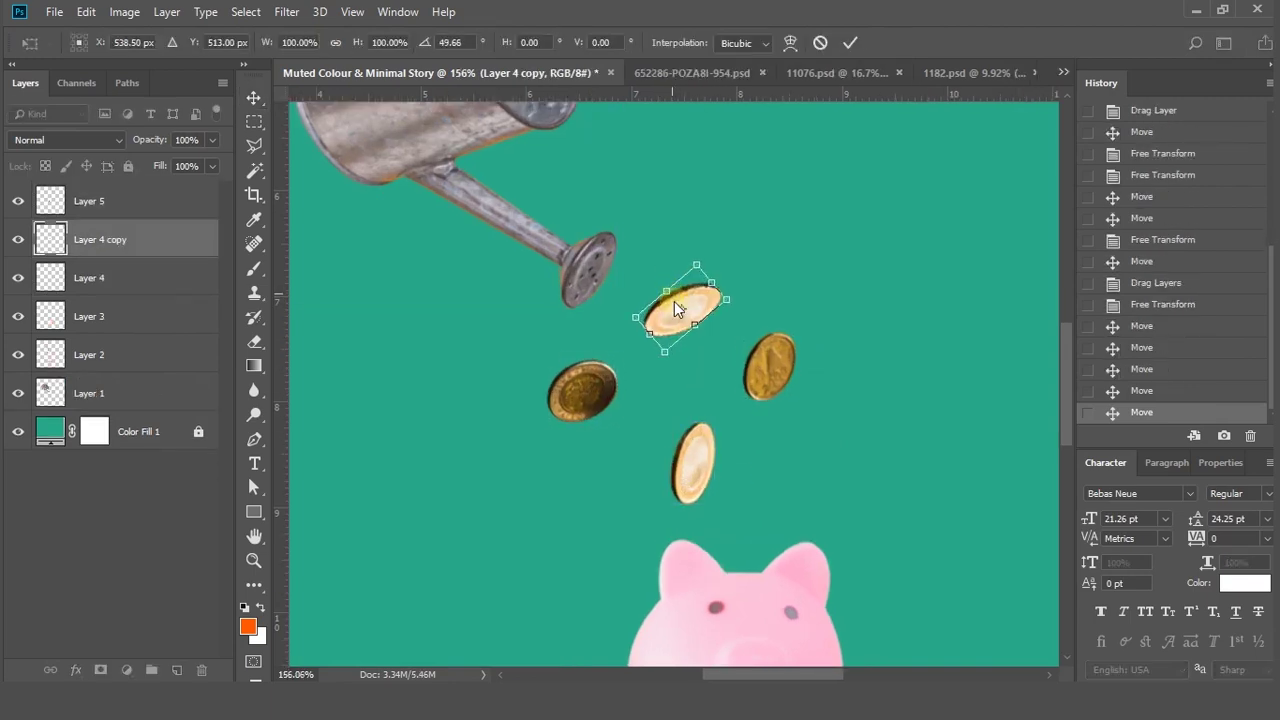
key(Return)
Rotate the dark coin counter-clockwise until it stands more upright, and shrink the copied pale coin slightly
click(586, 391)
drag(628, 440, 650, 387)
key(Return)
drag(686, 311, 711, 289)
key(Return)
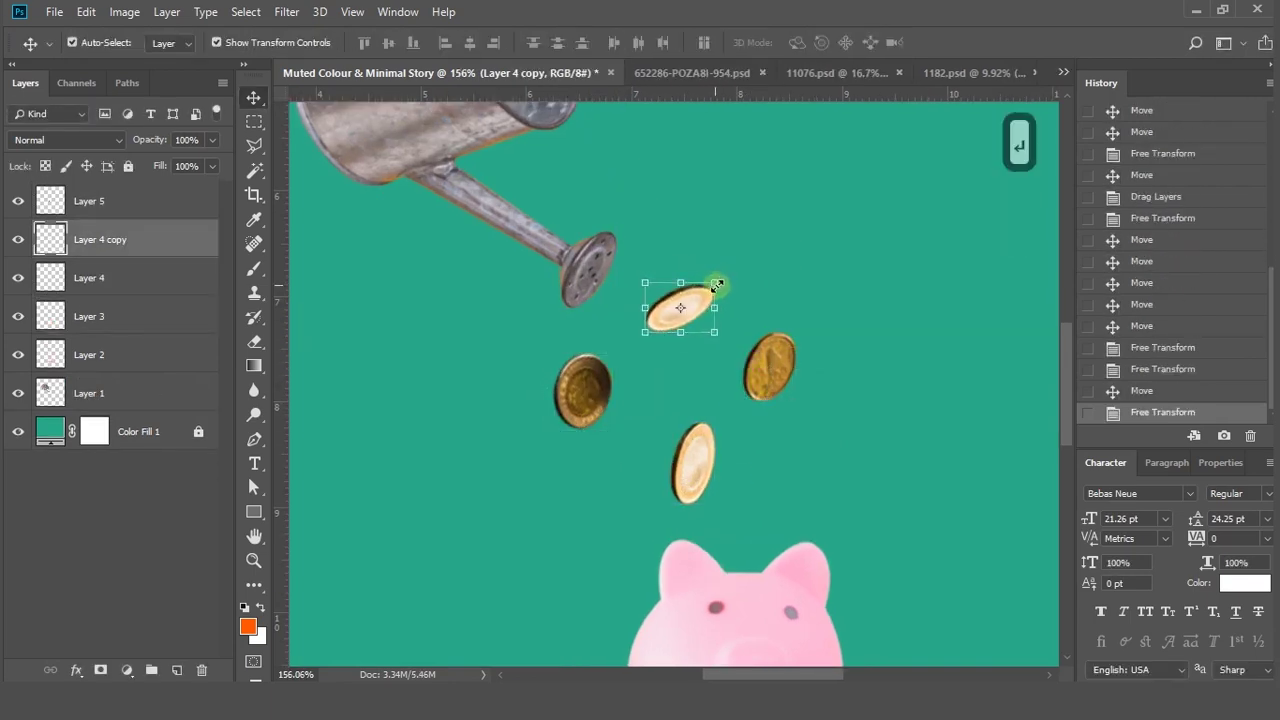
Lower the gold coin slightly and scale all four coins down a little together
drag(769, 367, 769, 381)
scroll(752, 426, down, 6)
scroll(757, 436, up, 4)
drag(800, 486, 623, 340)
drag(584, 301, 597, 313)
key(Return)
Space the four coins individually between the spout and the piggy bank, discarding an extra copy of the dark coin
click(867, 411)
drag(764, 390, 754, 380)
drag(695, 332, 705, 314)
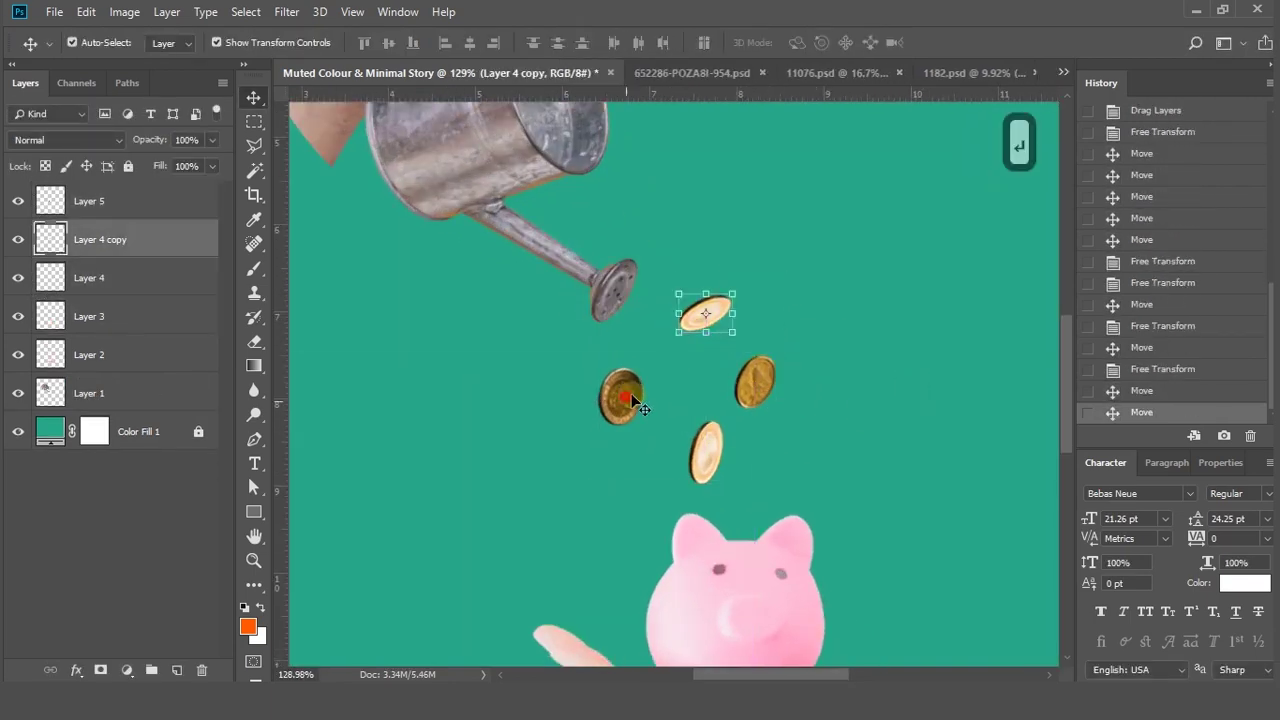
drag(631, 400, 650, 394)
drag(706, 457, 713, 470)
drag(754, 381, 752, 365)
scroll(843, 492, up, 1)
drag(700, 462, 692, 462)
drag(617, 380, 808, 452)
key(Delete)
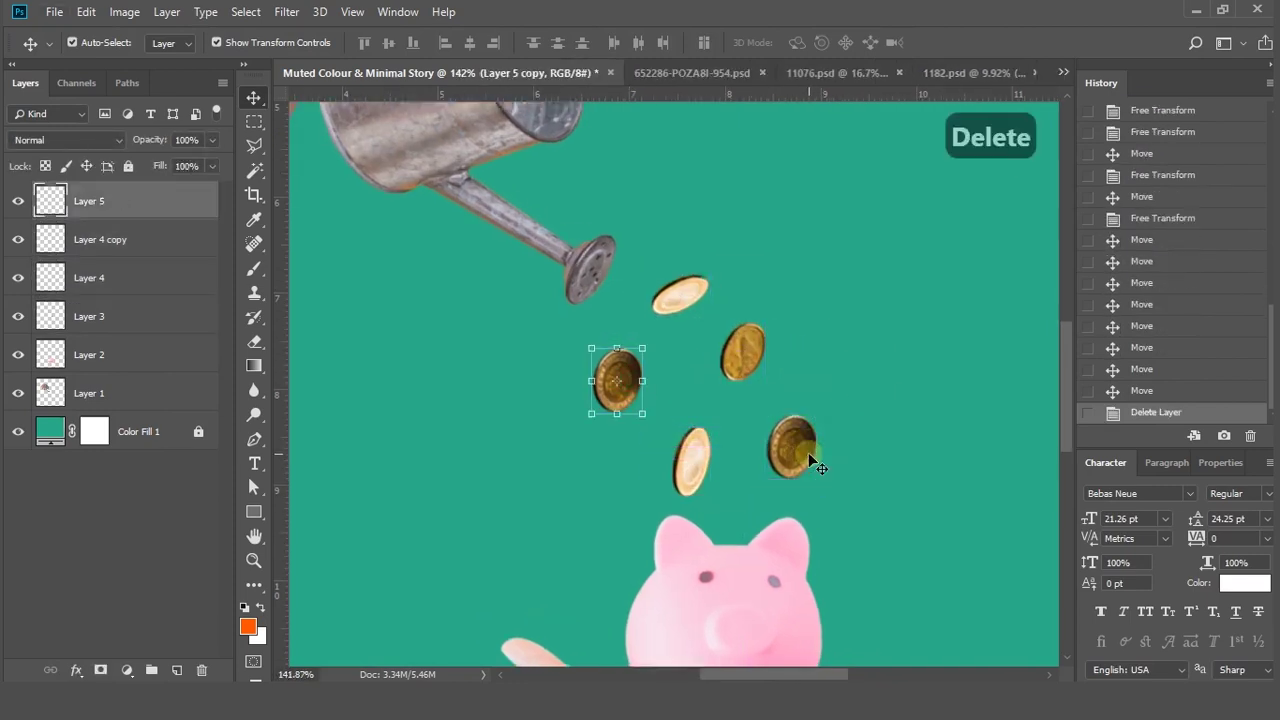
Fine-tune the coins' height above the piggy bank and shift all the cutouts together slightly to the right
scroll(808, 452, down, 1)
drag(634, 306, 683, 411)
scroll(631, 360, up, 4)
drag(648, 571, 647, 555)
scroll(751, 515, down, 10)
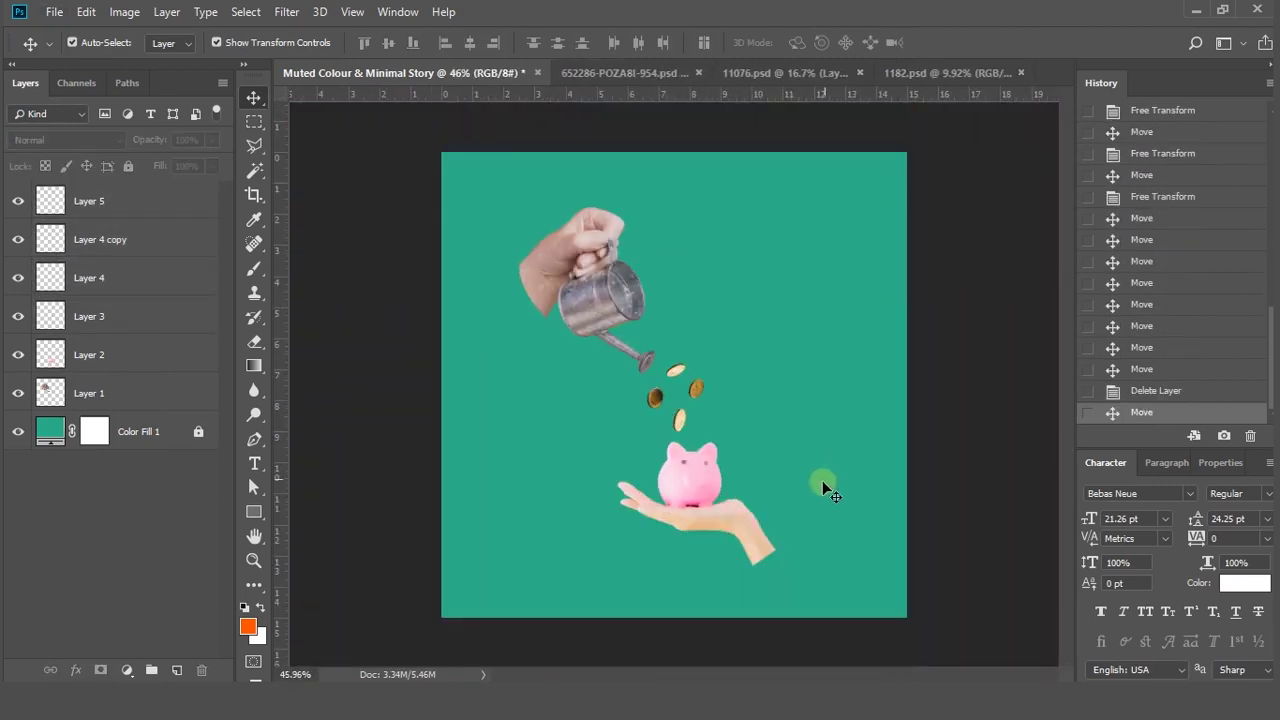
drag(822, 484, 598, 206)
click(851, 309)
Enlarge the piggy bank cutout slightly from its lower wrist corner and leave no layer selected
click(711, 489)
drag(783, 563, 794, 577)
key(Return)
click(840, 550)
scroll(700, 460, up, 4)
scroll(707, 491, down, 2)
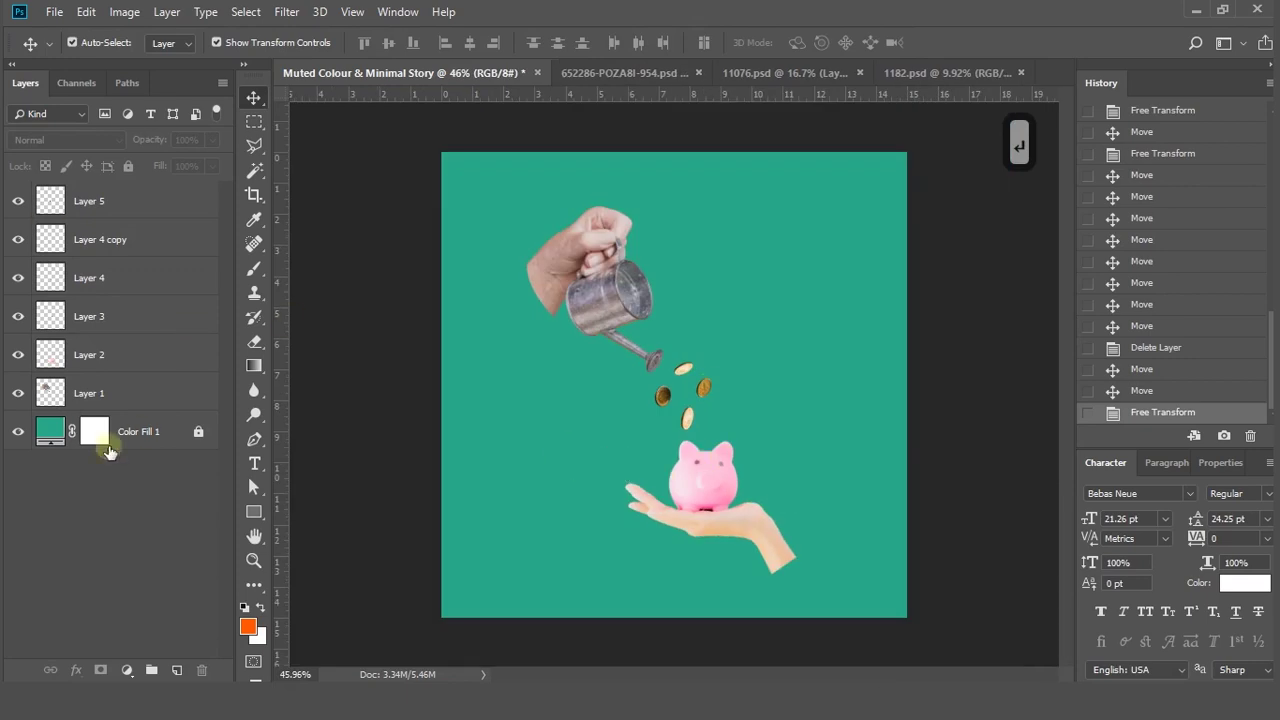
click(592, 210)
Add a Hue/Saturation adjustment layer above all layers and set its Saturation to -100
click(130, 671)
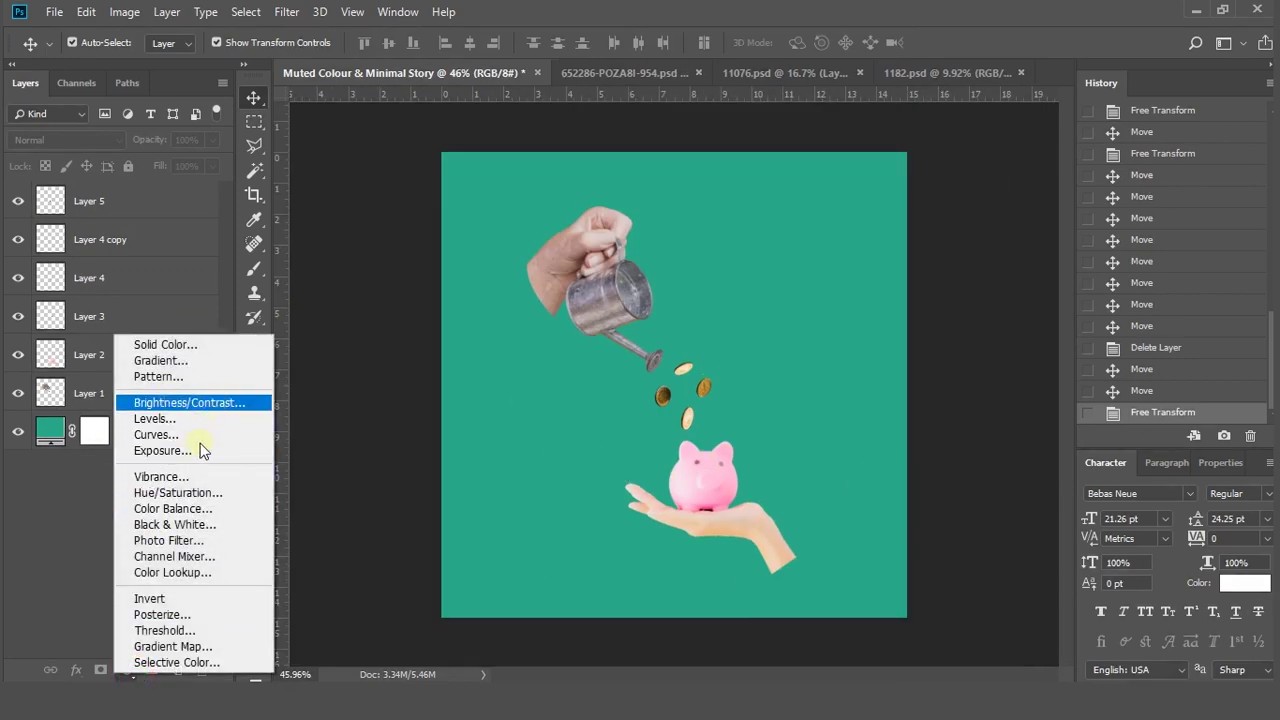
click(186, 494)
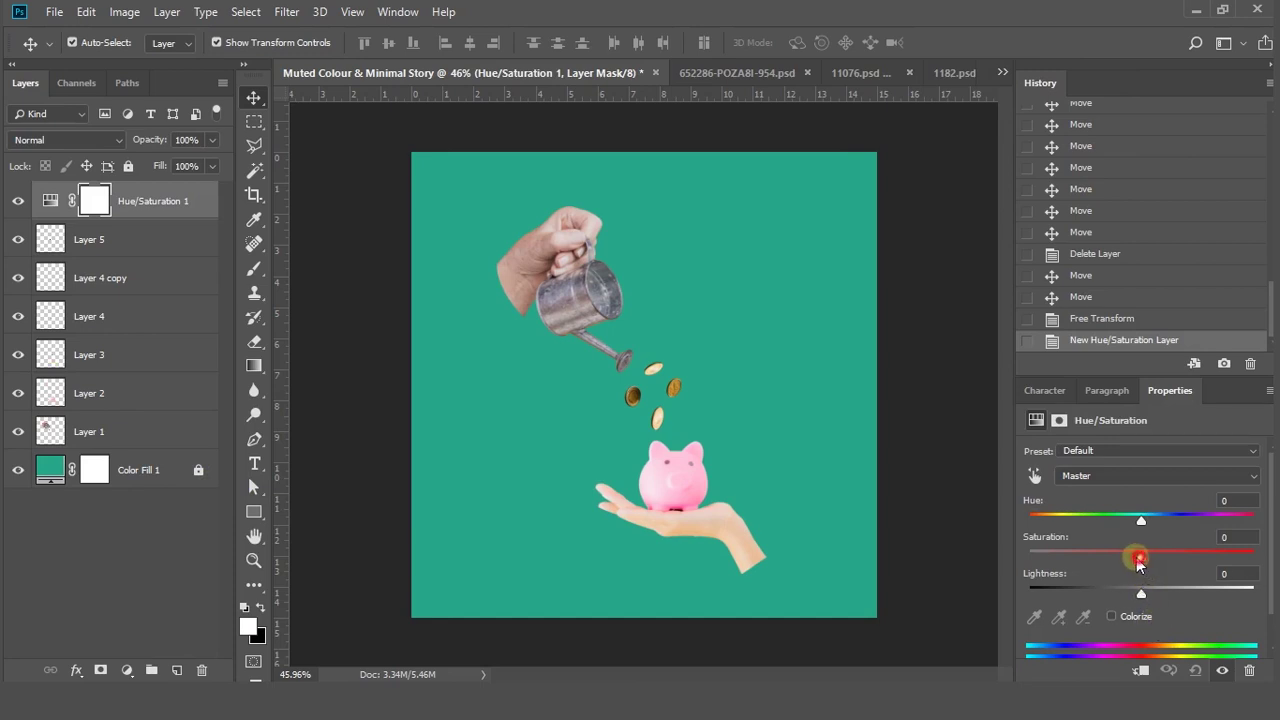
drag(1138, 559, 1129, 557)
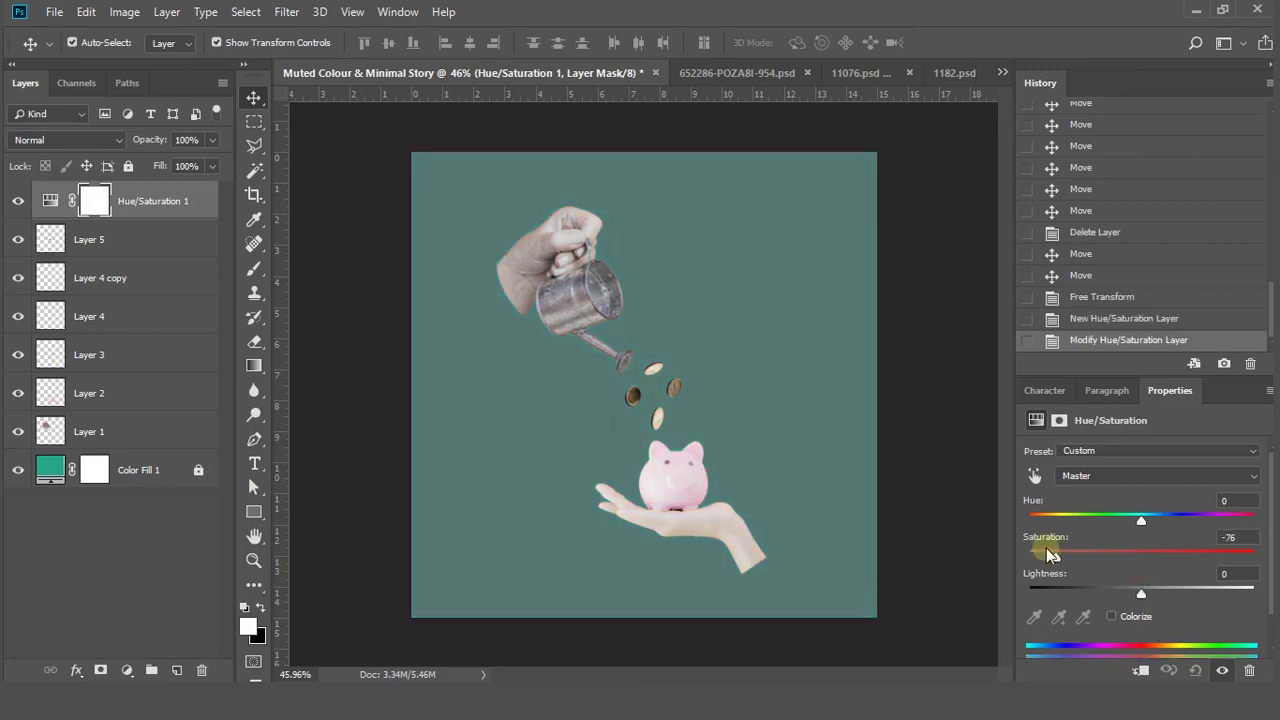
drag(1046, 548, 1014, 546)
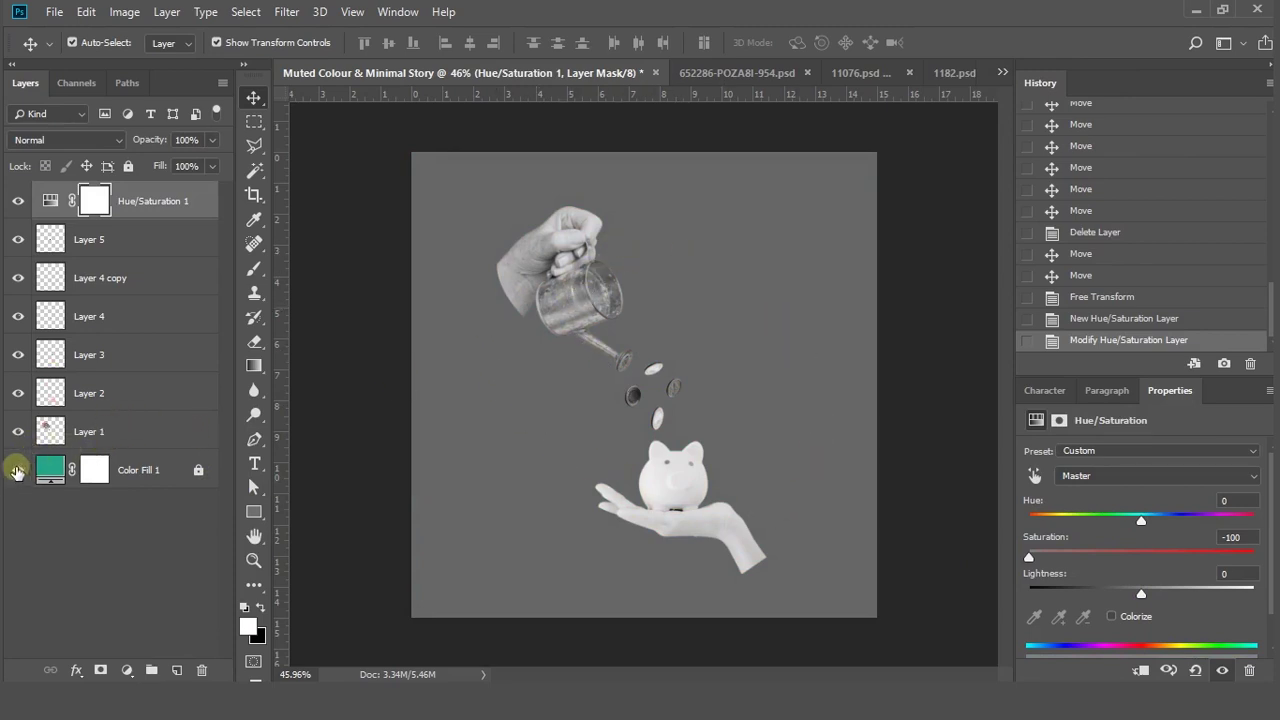
Group the cutout layers from Layer 1 through Layer 5, leaving out the colour fill and the adjustment layer
click(112, 437)
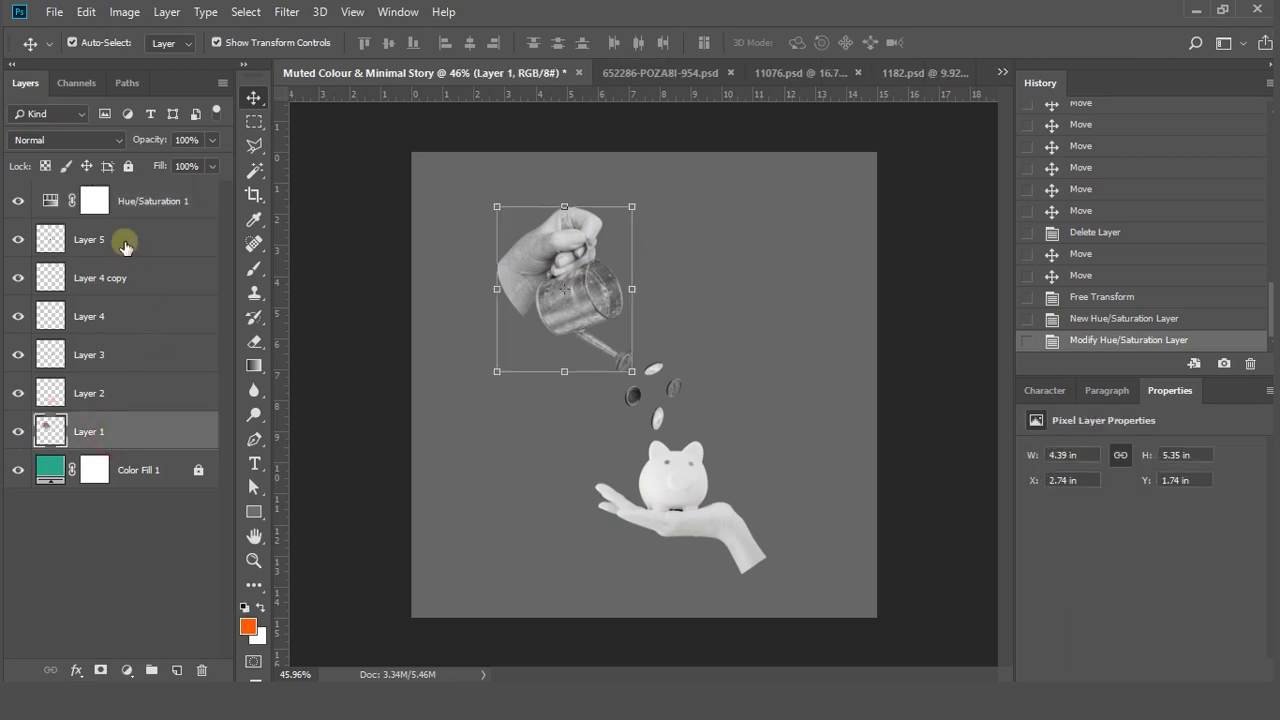
shift+click(125, 245)
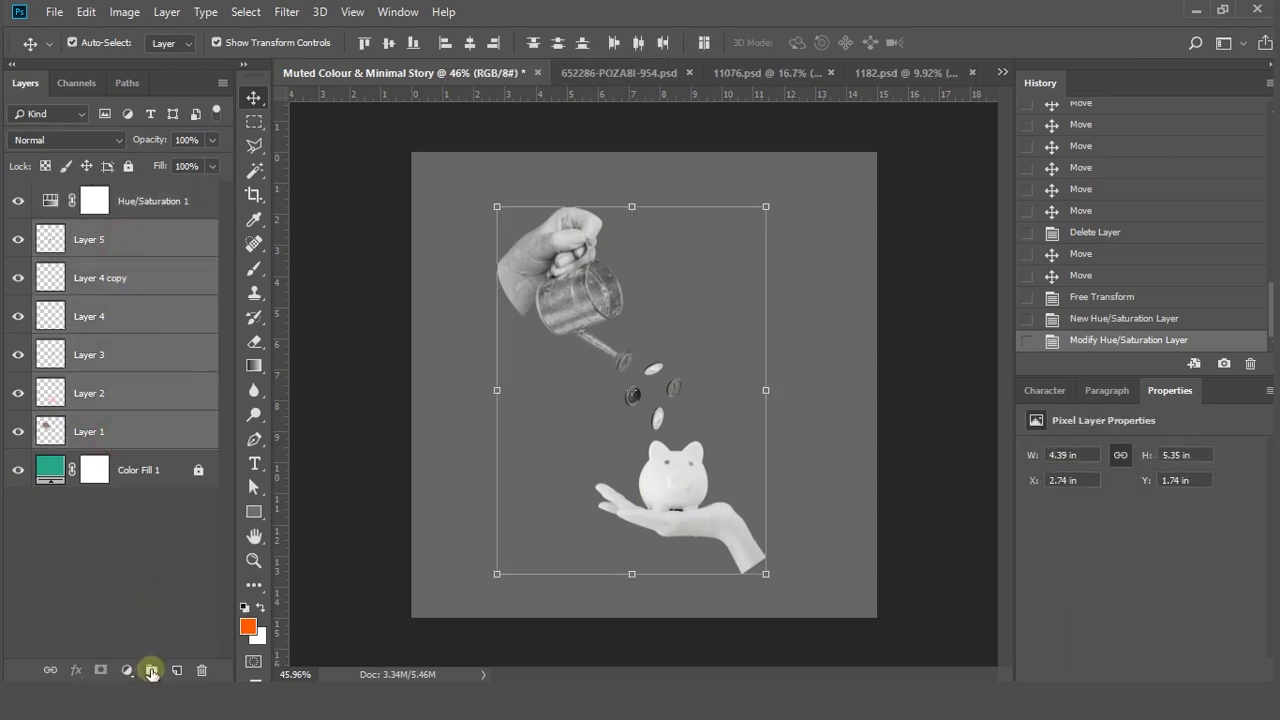
click(151, 670)
click(139, 398)
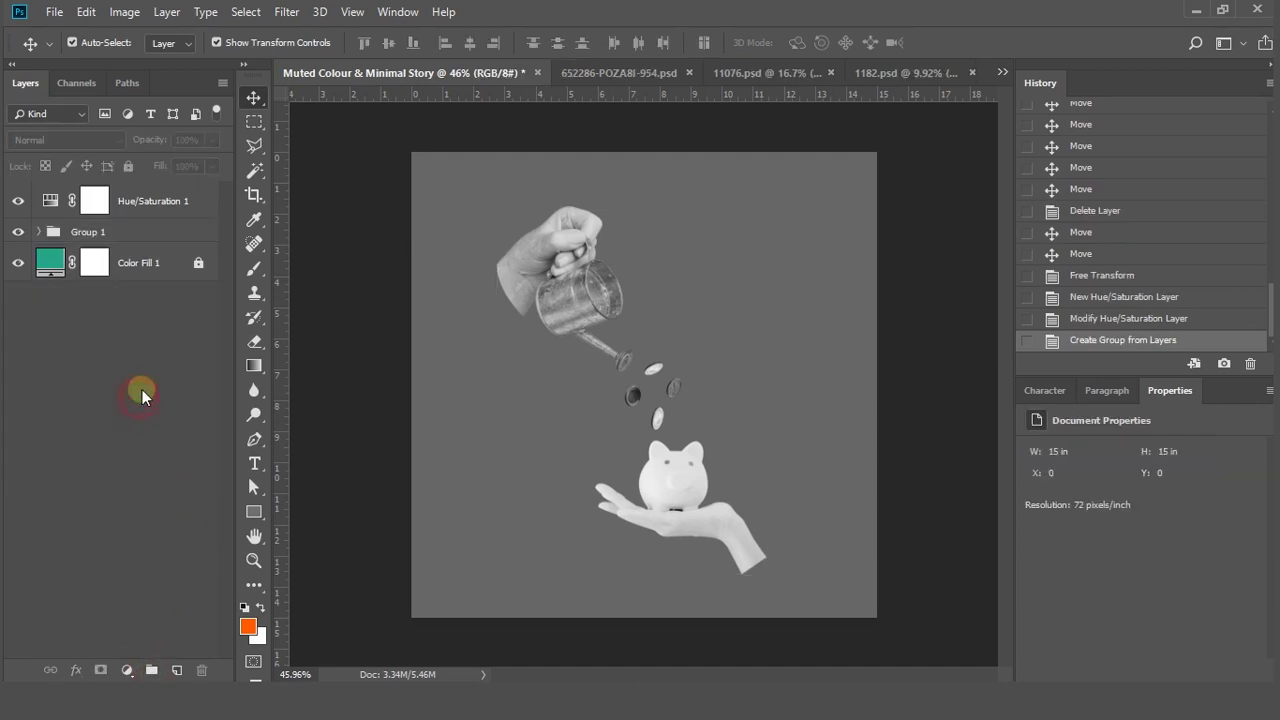
Clip the Hue/Saturation 1 adjustment layer to Group 1 with a clipping mask
click(156, 207)
right_click(157, 209)
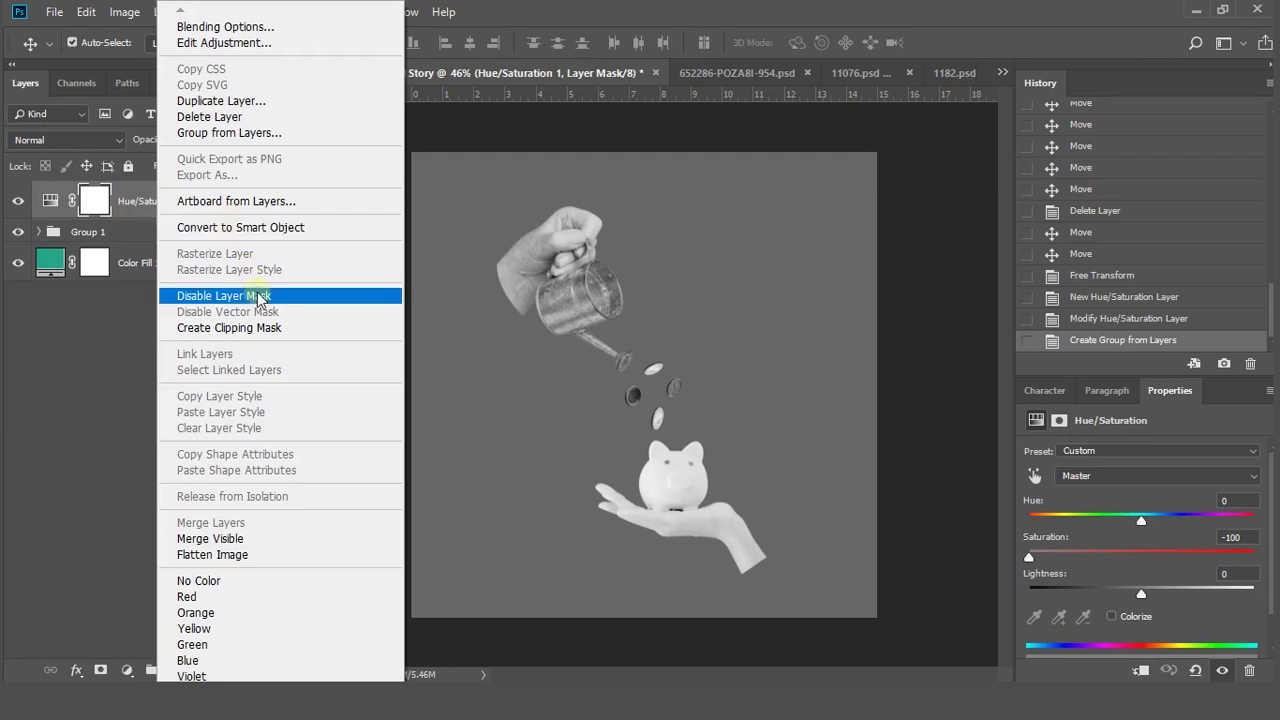
click(241, 330)
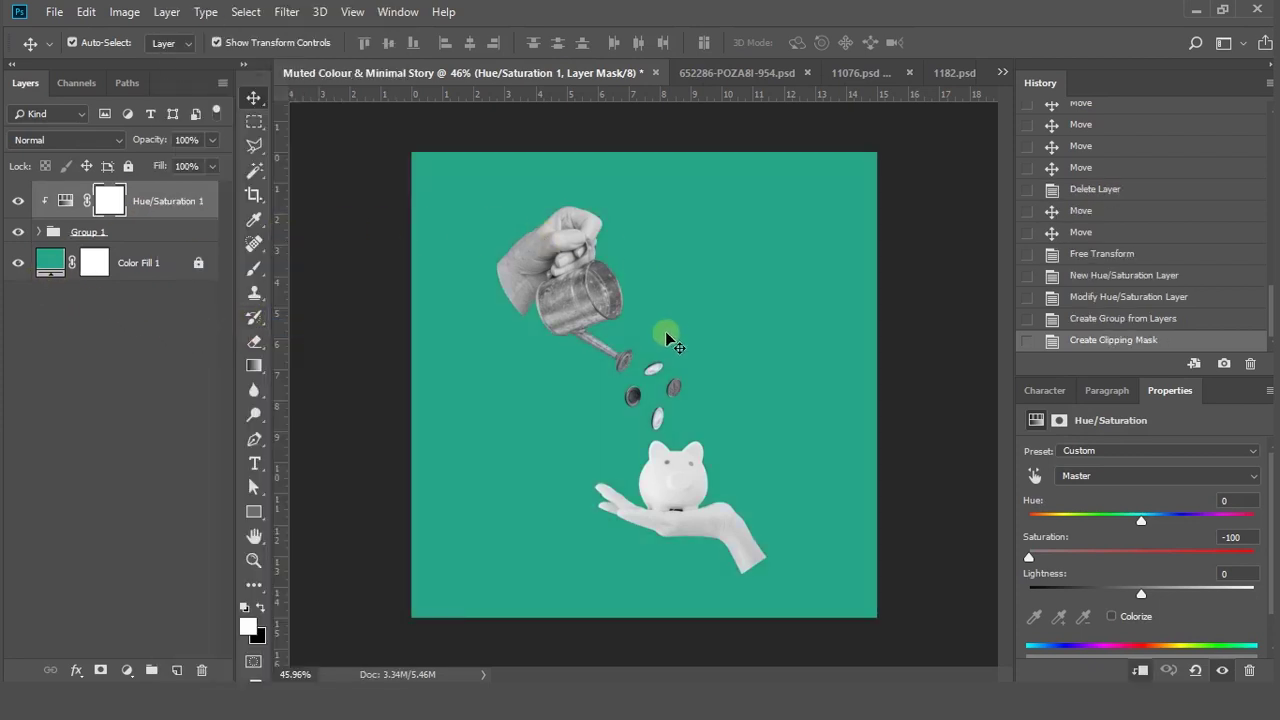
Add a Brightness/Contrast adjustment layer above Hue/Saturation 1 and clip it to Group 1 with a clipping mask
click(41, 232)
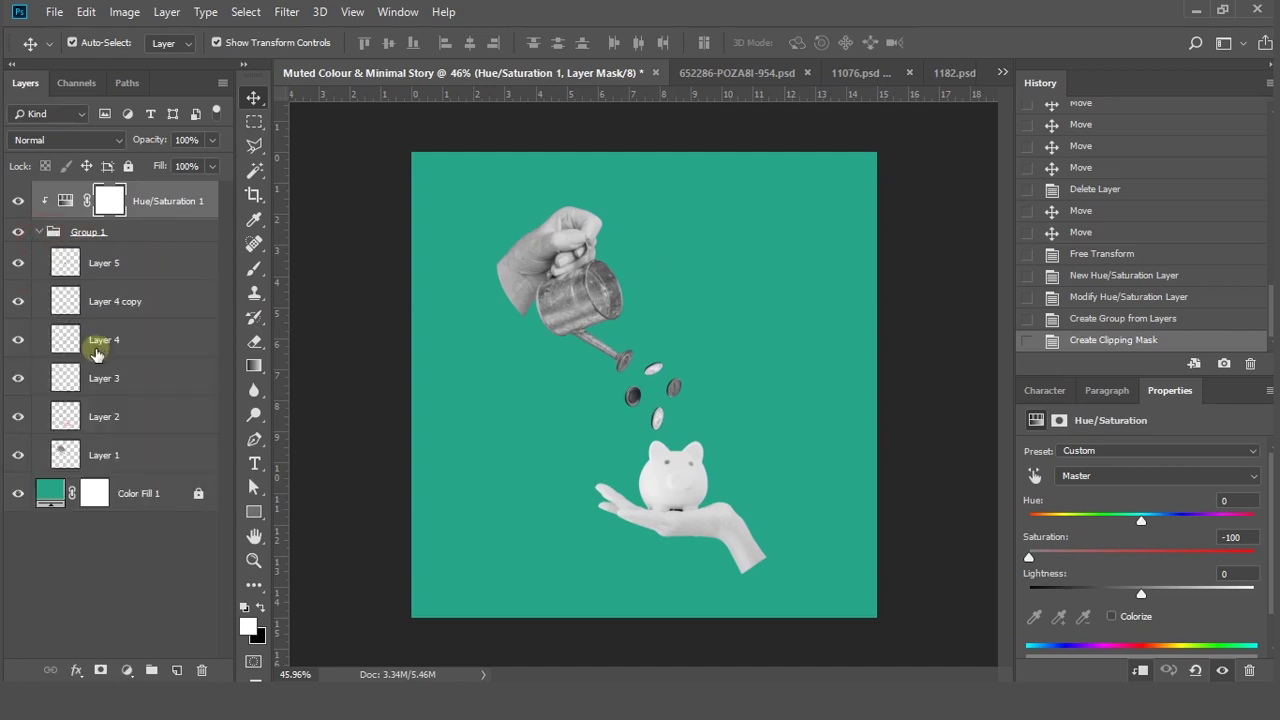
click(148, 200)
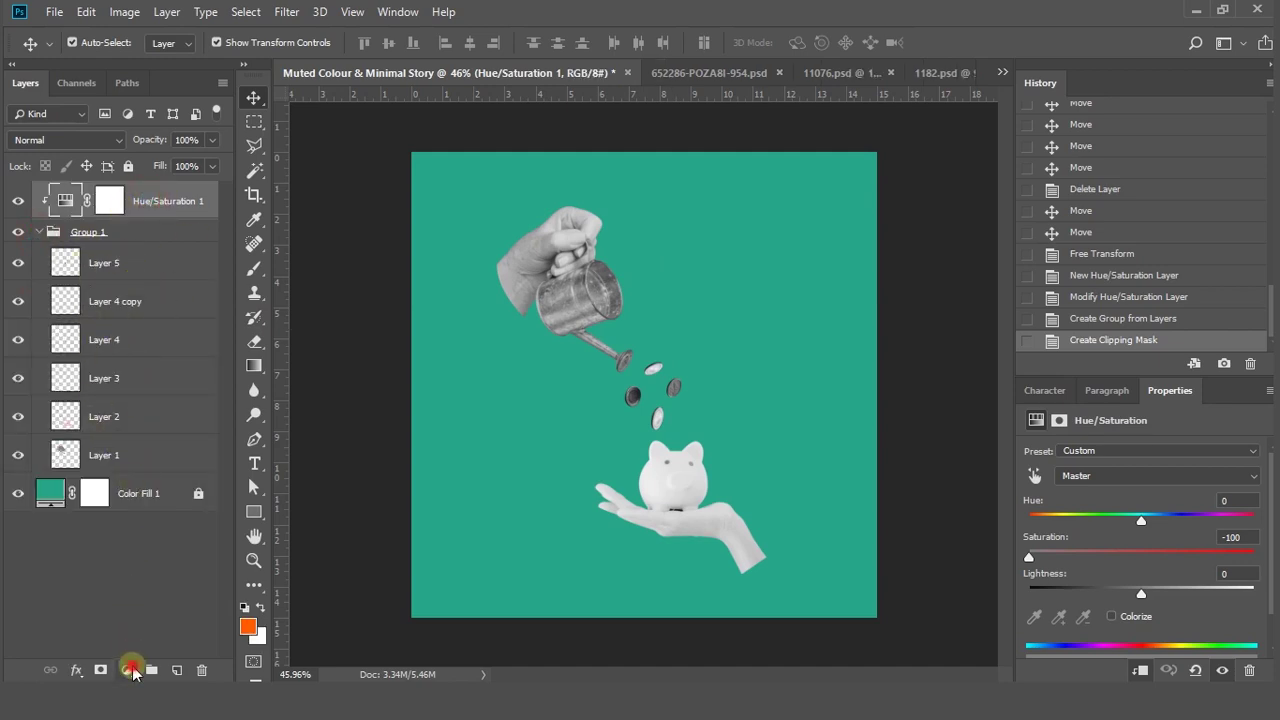
click(133, 670)
click(194, 400)
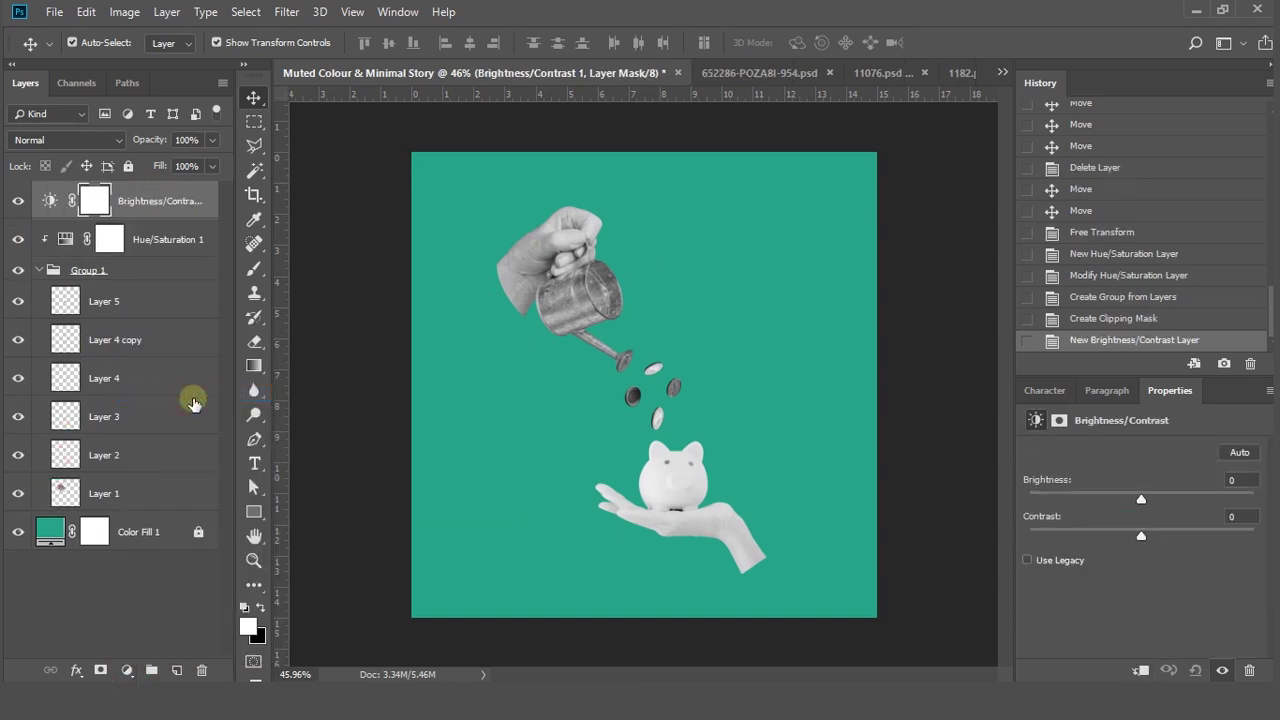
right_click(131, 203)
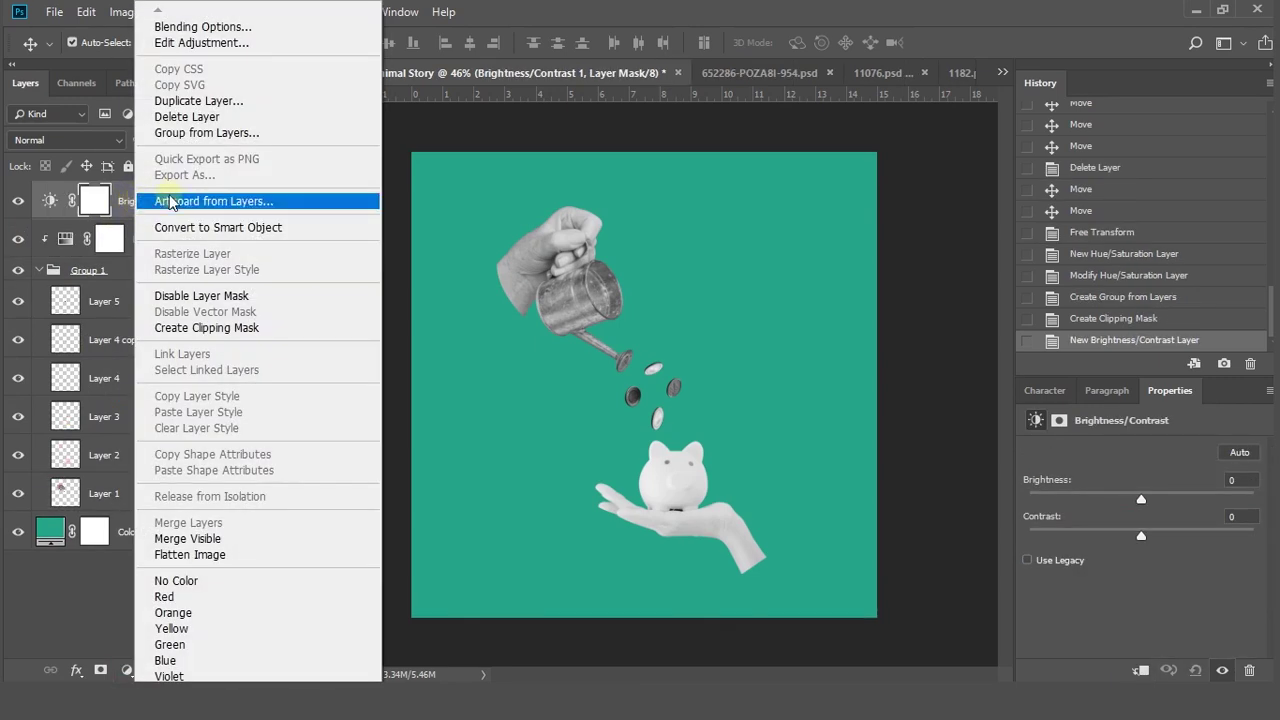
click(207, 330)
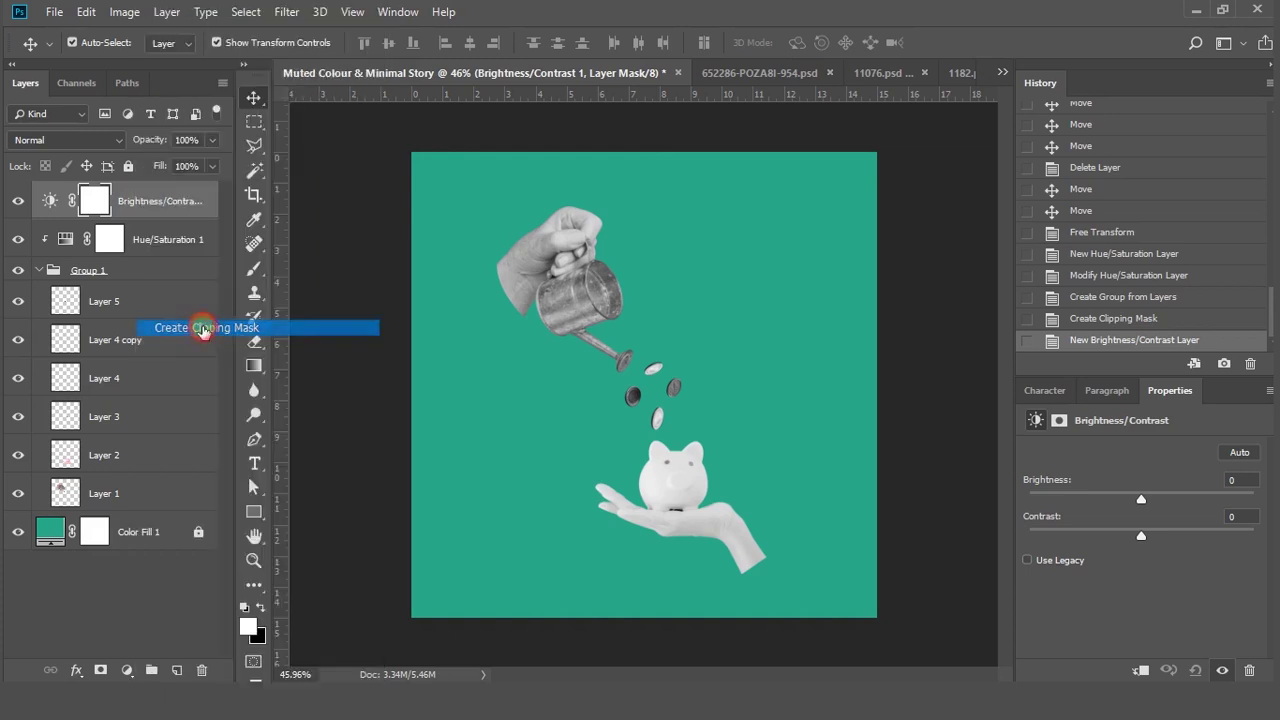
click(322, 259)
scroll(543, 250, up, 3)
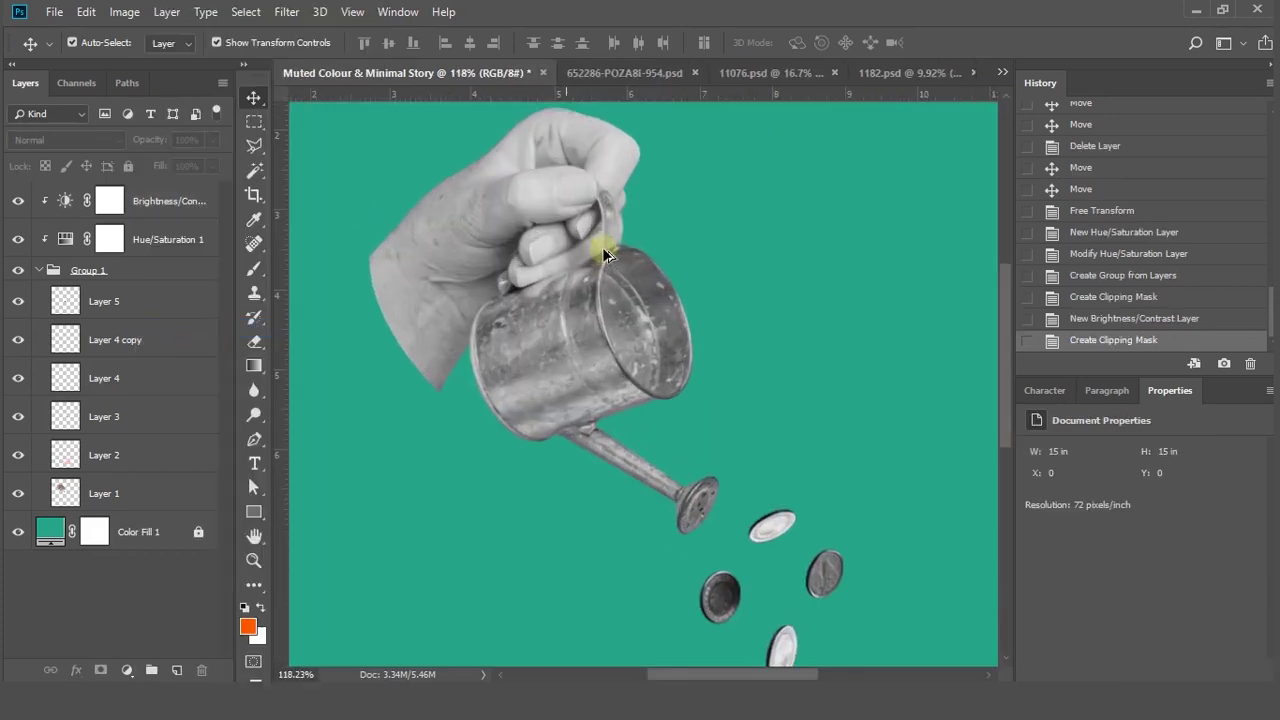
scroll(600, 250, down, 4)
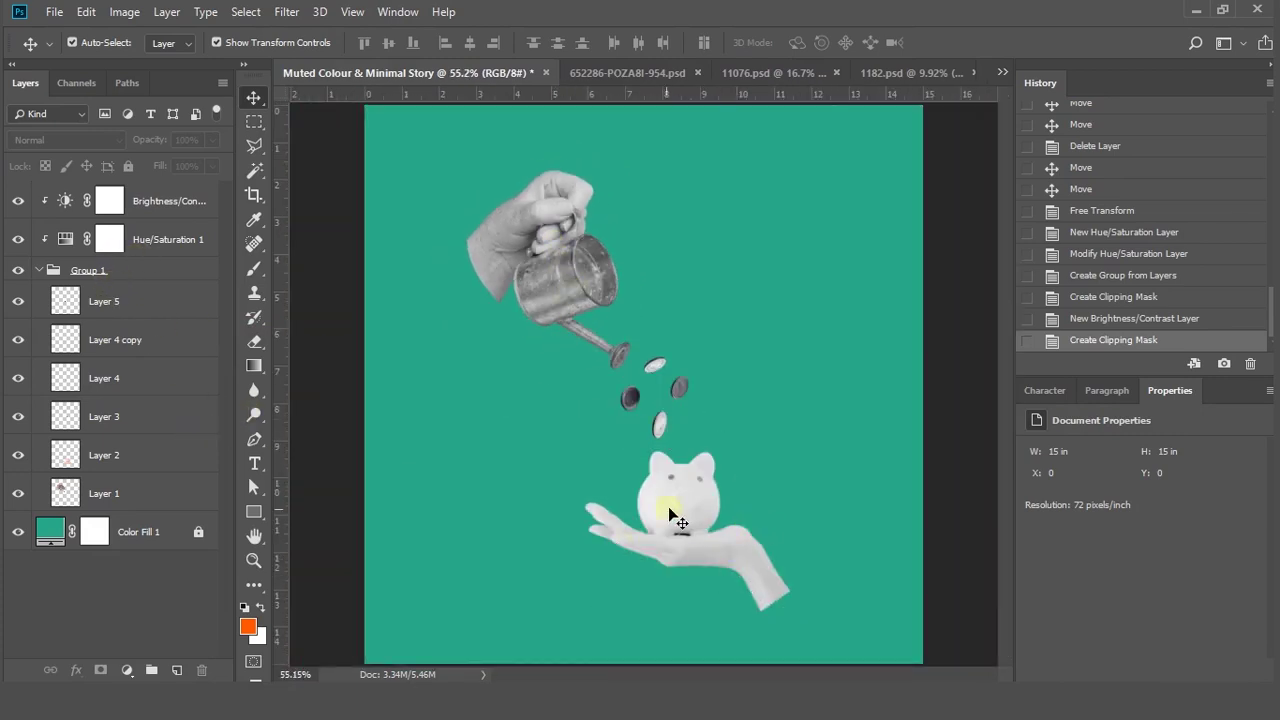
click(670, 512)
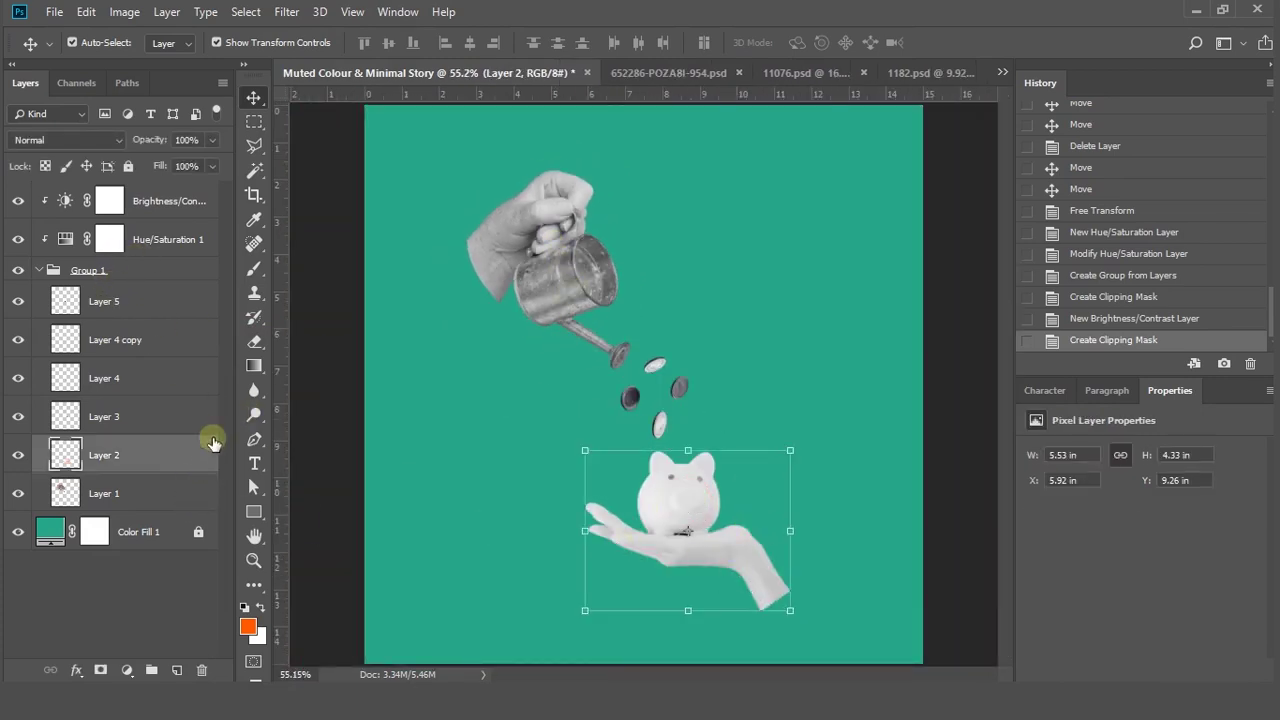
click(124, 11)
mouse_move(200, 61)
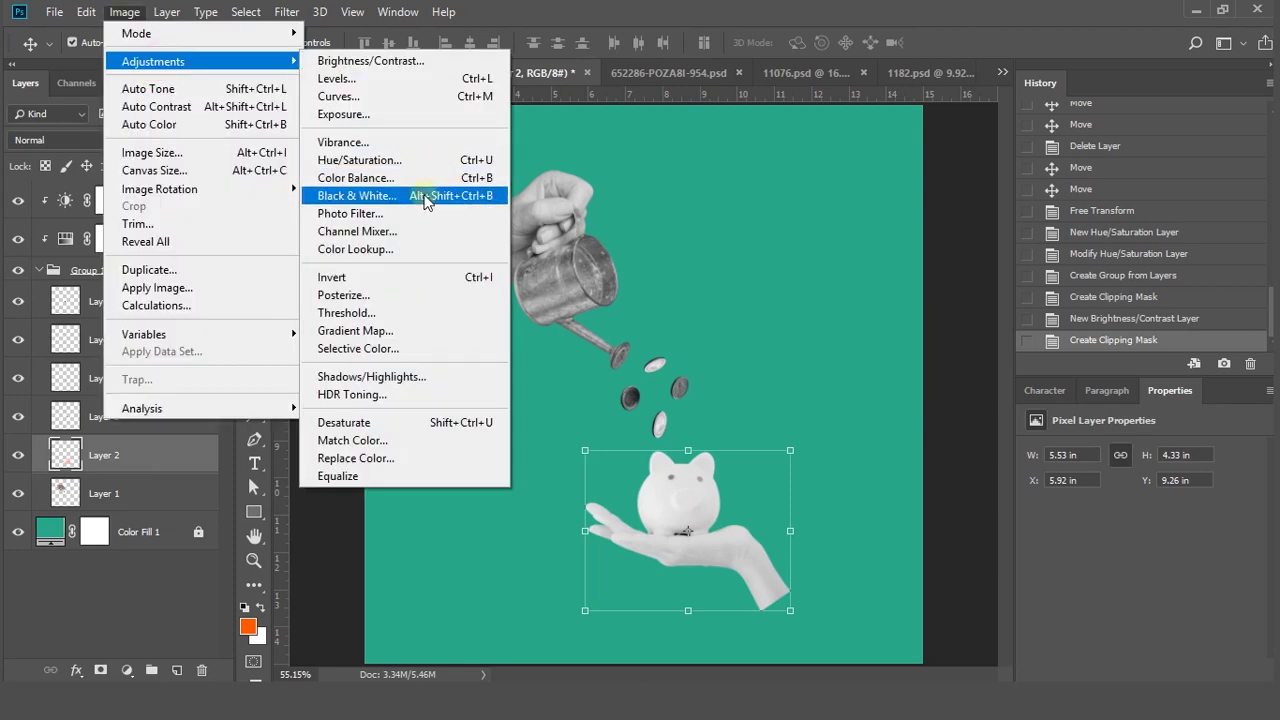
click(357, 195)
drag(863, 158, 801, 158)
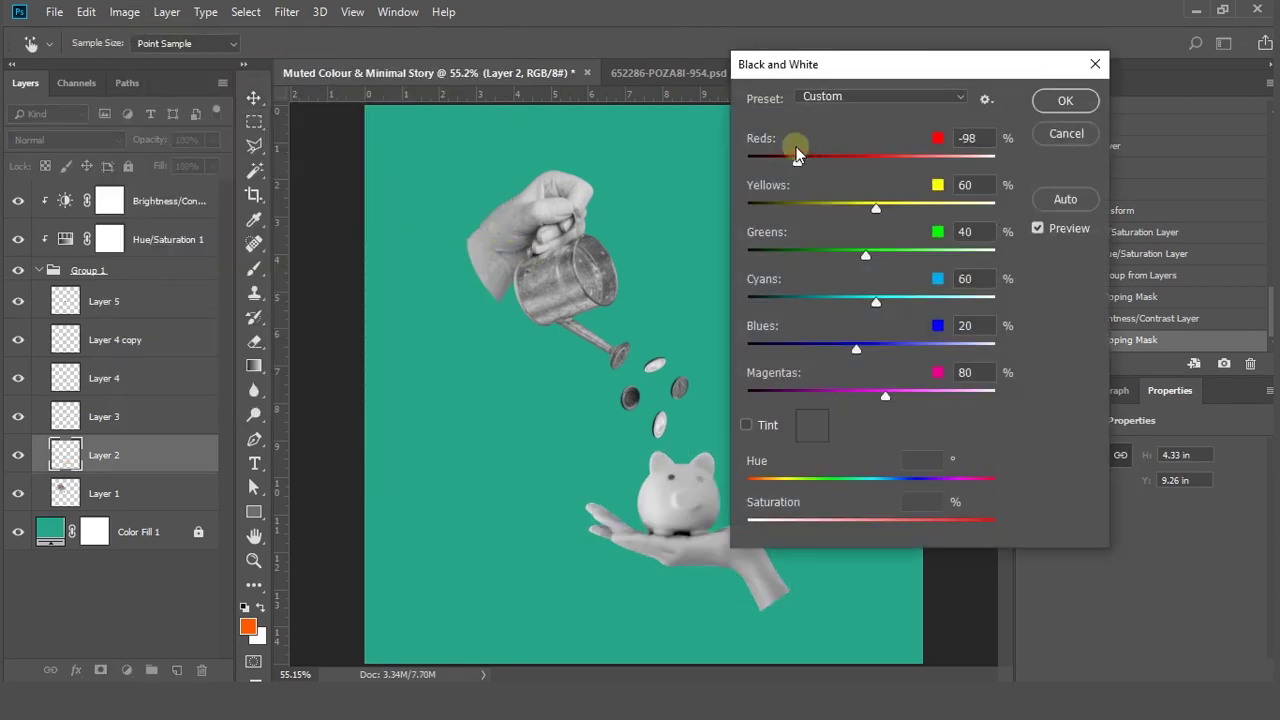
click(1053, 138)
drag(148, 446, 140, 472)
scroll(706, 560, up, 9)
scroll(669, 537, down, 5)
key(ctrl+0)
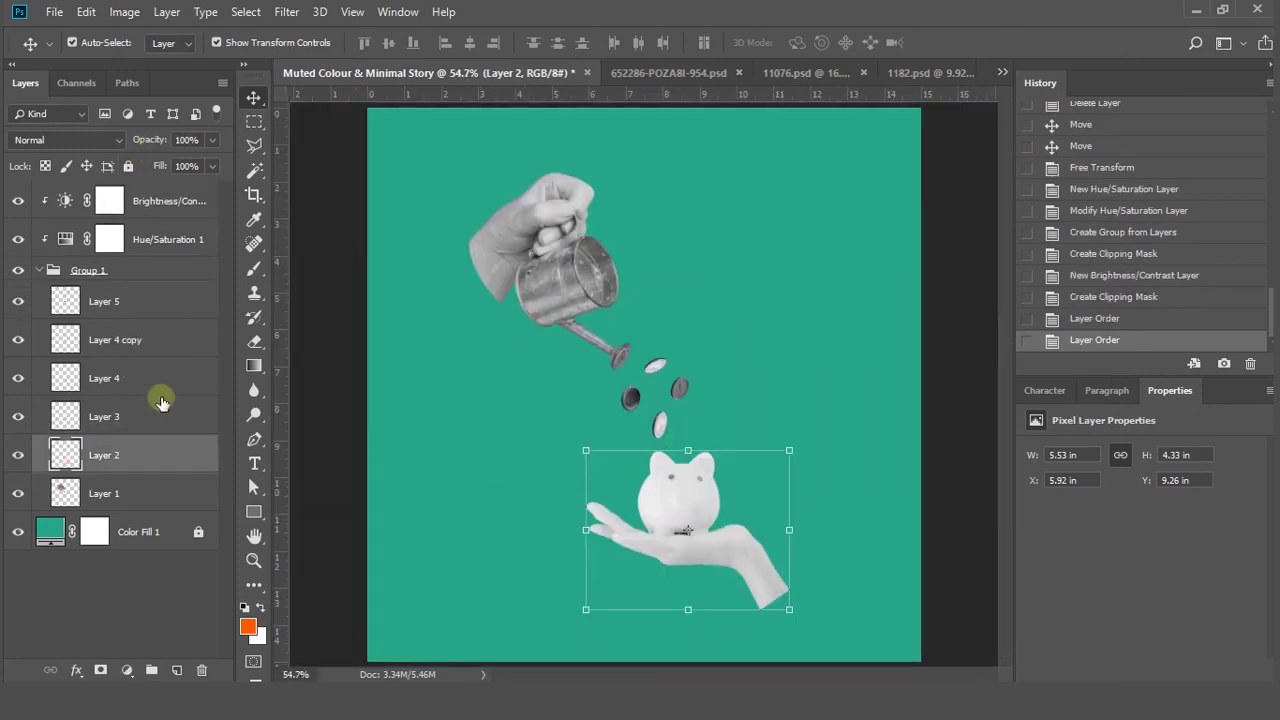
Apply a Black & White adjustment to the piggy bank cutout on Layer 2 with Reds at -145 %
click(124, 11)
mouse_move(195, 64)
click(357, 195)
drag(866, 160, 775, 162)
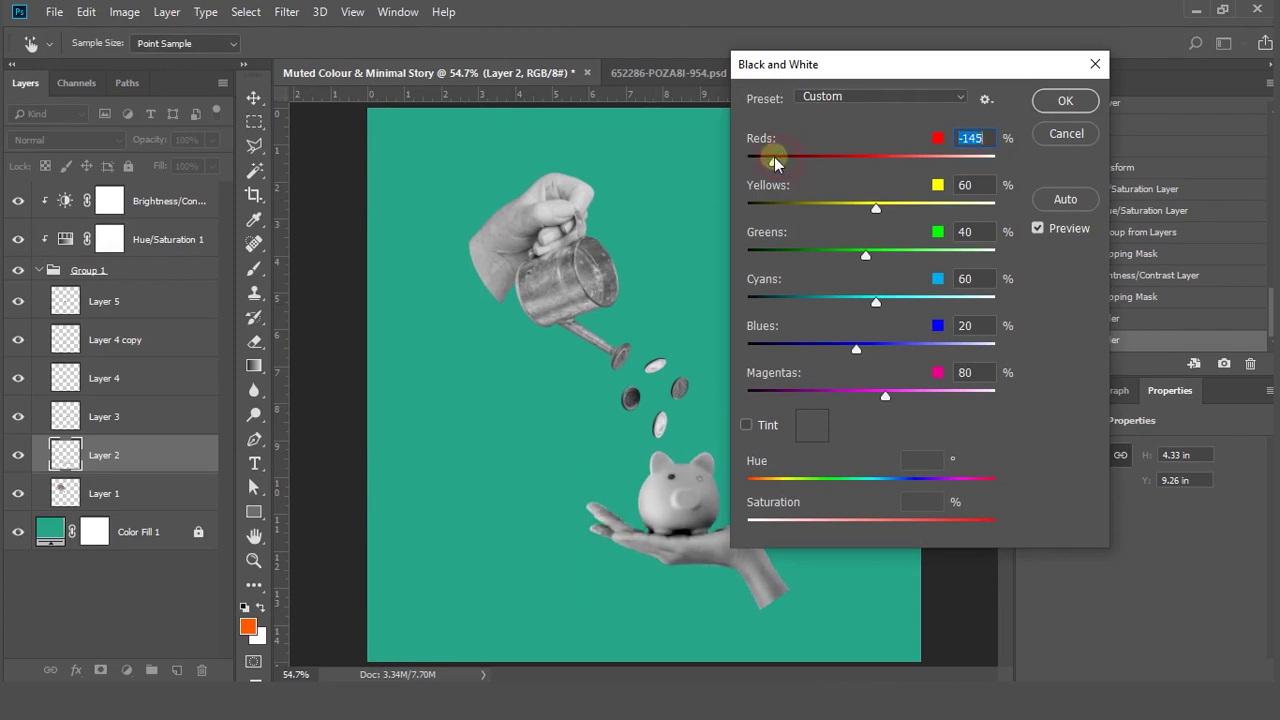
click(1053, 106)
click(664, 449)
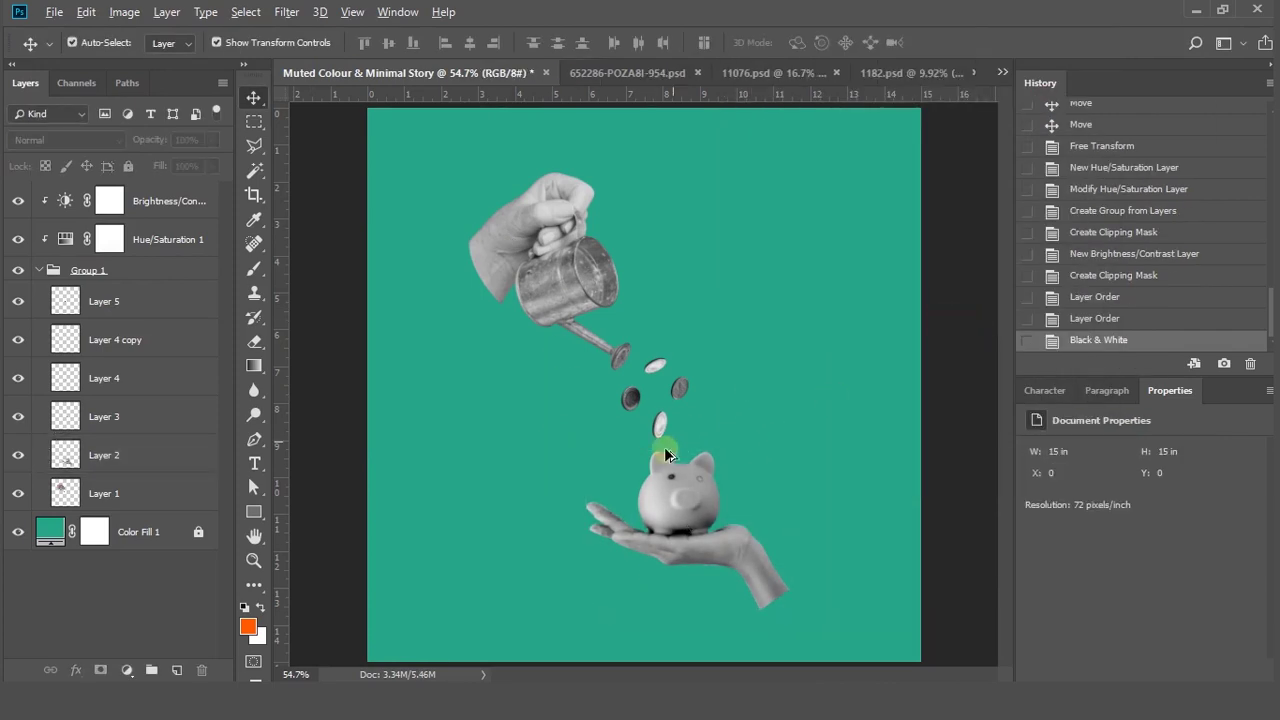
Apply a Brightness/Contrast adjustment to the dark leftmost coin, raising its brightness and lowering its contrast
scroll(666, 447, up, 8)
click(588, 342)
click(124, 11)
mouse_move(153, 61)
click(360, 61)
drag(1010, 166, 979, 180)
drag(1010, 121, 1061, 124)
click(1157, 101)
Apply a Brightness/Contrast adjustment to the rightmost coin on Layer 3 with Brightness 54 and Contrast 39
click(685, 319)
click(124, 11)
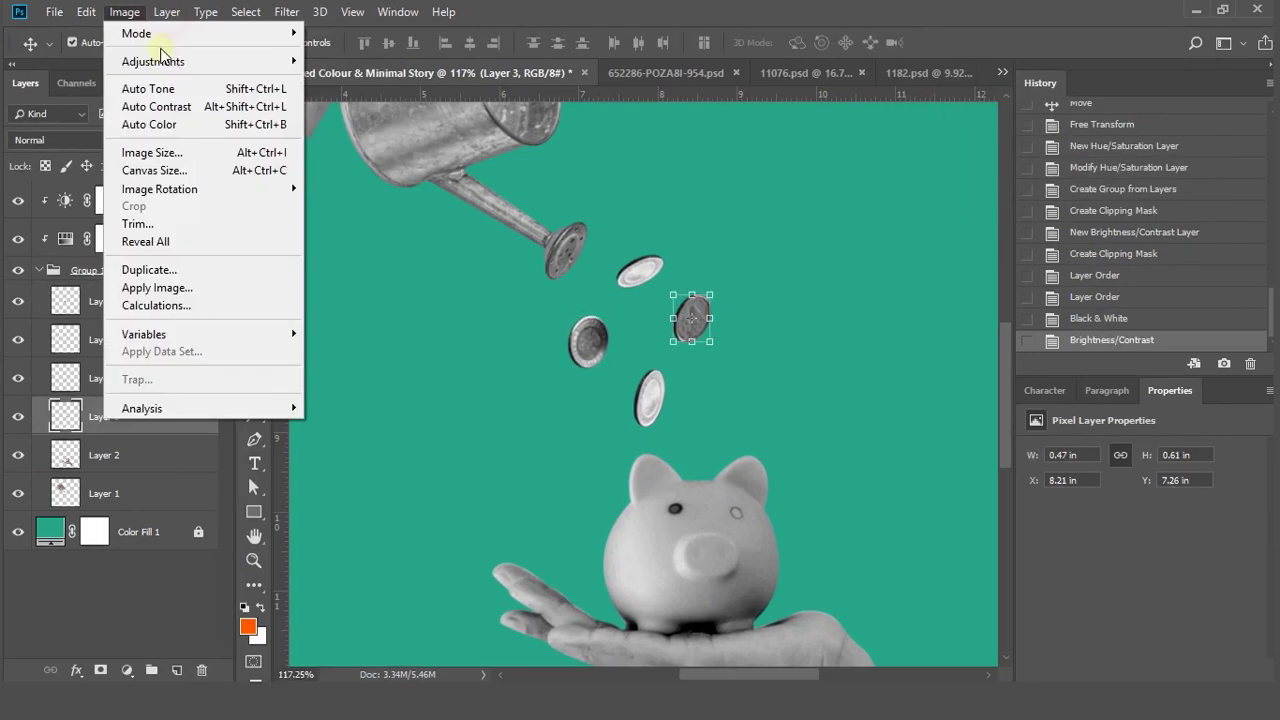
mouse_move(153, 61)
click(360, 61)
drag(1010, 167, 1046, 166)
drag(1010, 122, 1041, 125)
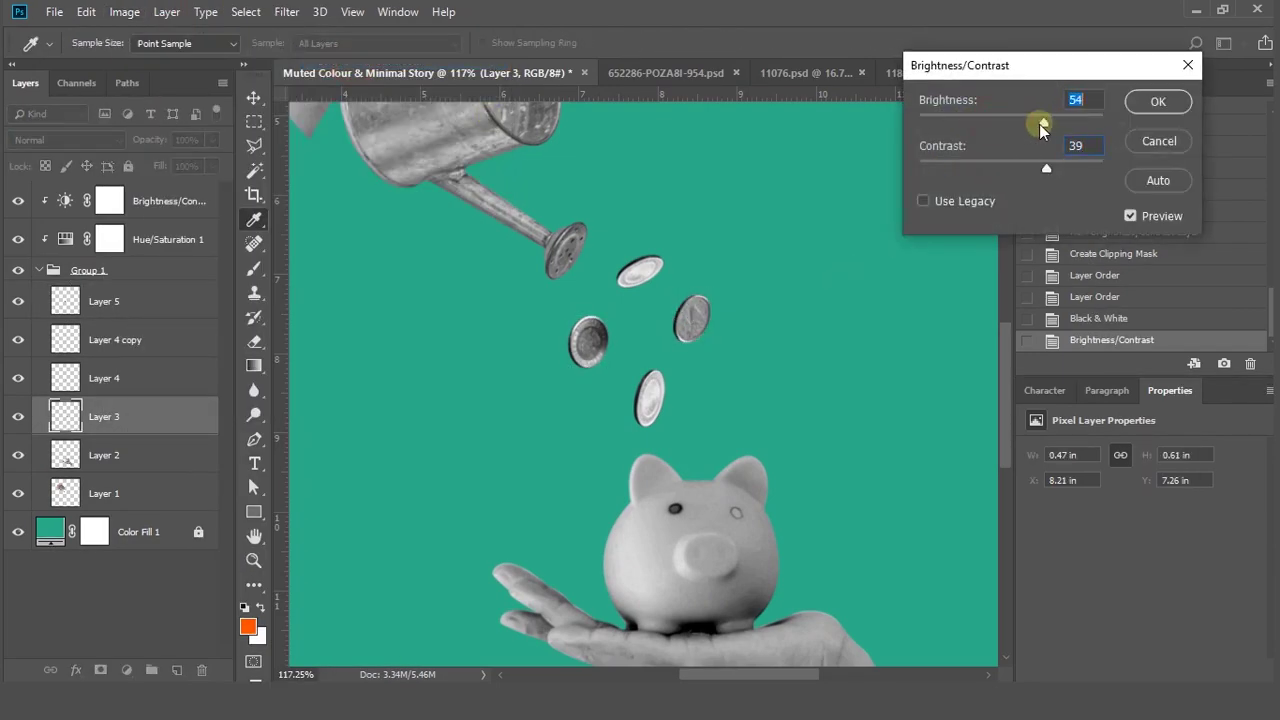
click(1158, 101)
Darken the topmost coin on Layer 4 copy with a Brightness/Contrast adjustment, setting Brightness to -66
ctrl+click(640, 271)
click(124, 11)
click(360, 61)
drag(1010, 121, 970, 121)
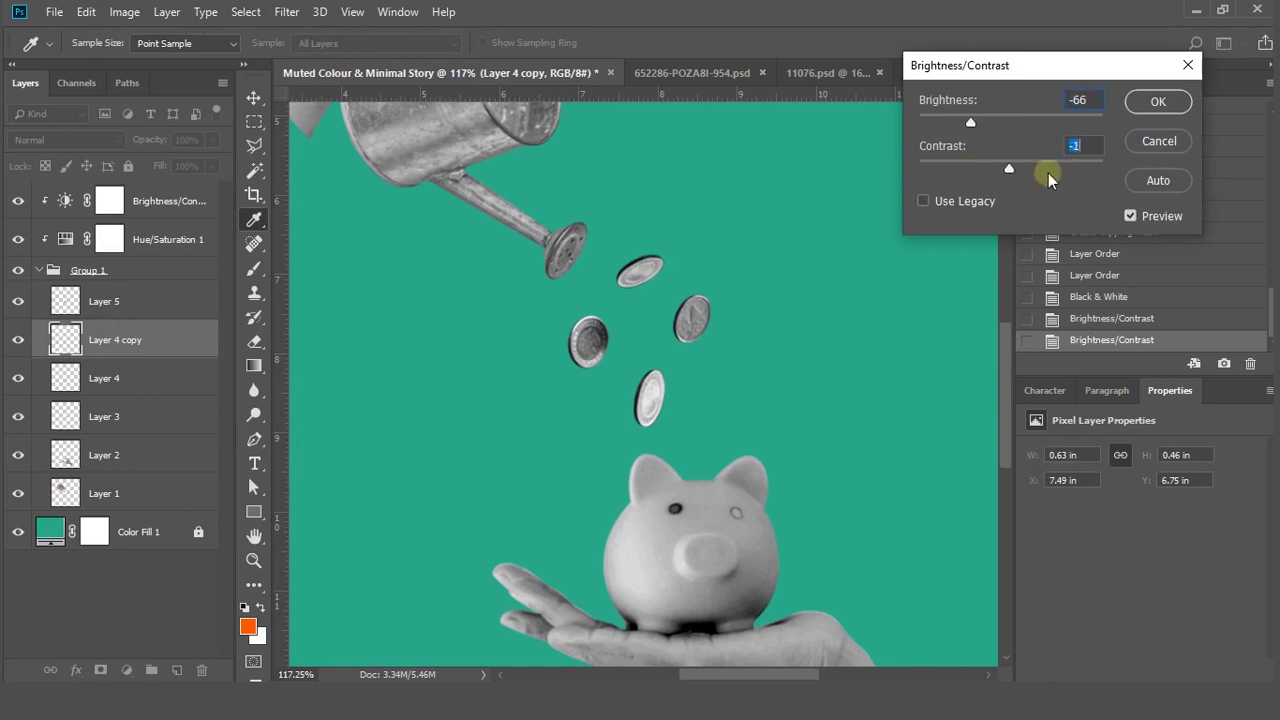
click(1157, 101)
click(738, 338)
In the clipped Brightness/Contrast adjustment layer, lower the brightness slightly and raise the contrast
scroll(746, 352, down, 4)
click(159, 229)
click(160, 201)
drag(1141, 498, 1131, 498)
drag(1141, 536, 1177, 536)
drag(1131, 498, 1123, 498)
scroll(763, 378, down, 4)
click(762, 375)
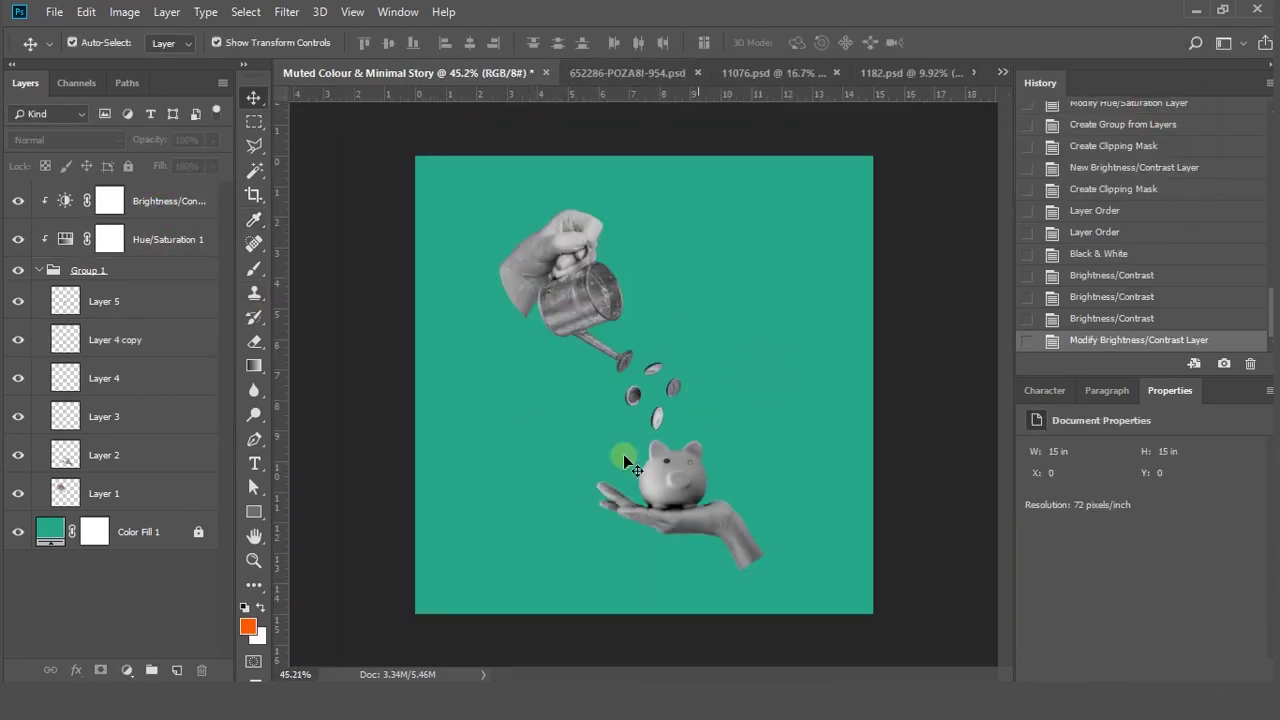
Draw a black-filled ellipse shape about 58 × 149 px over the cut wrist of the hand holding the watering can
scroll(569, 324, up, 2)
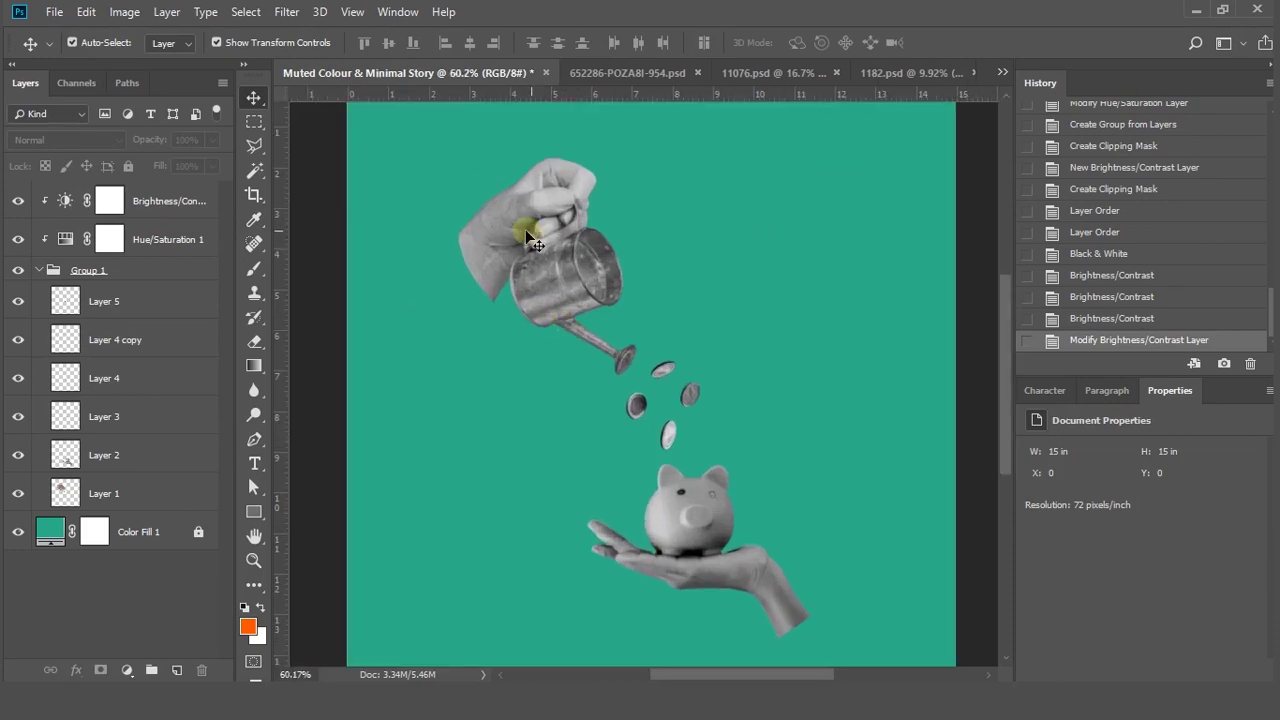
scroll(461, 240, up, 4)
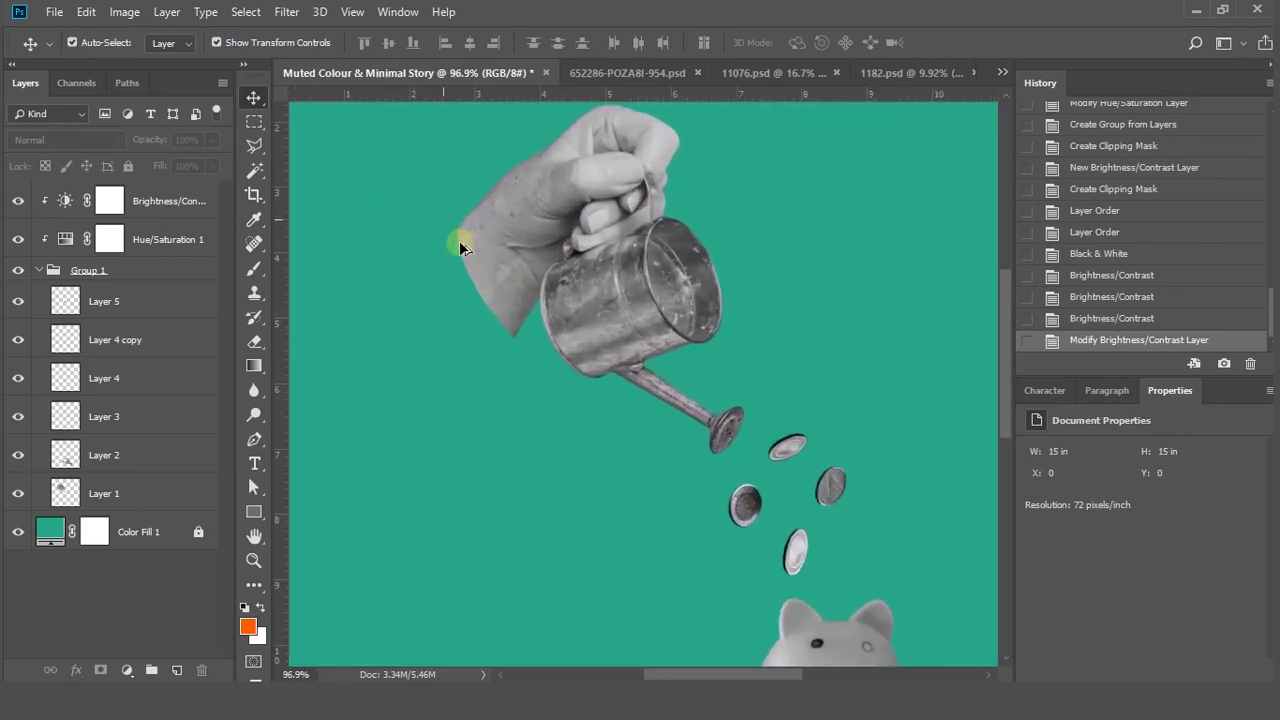
click(253, 516)
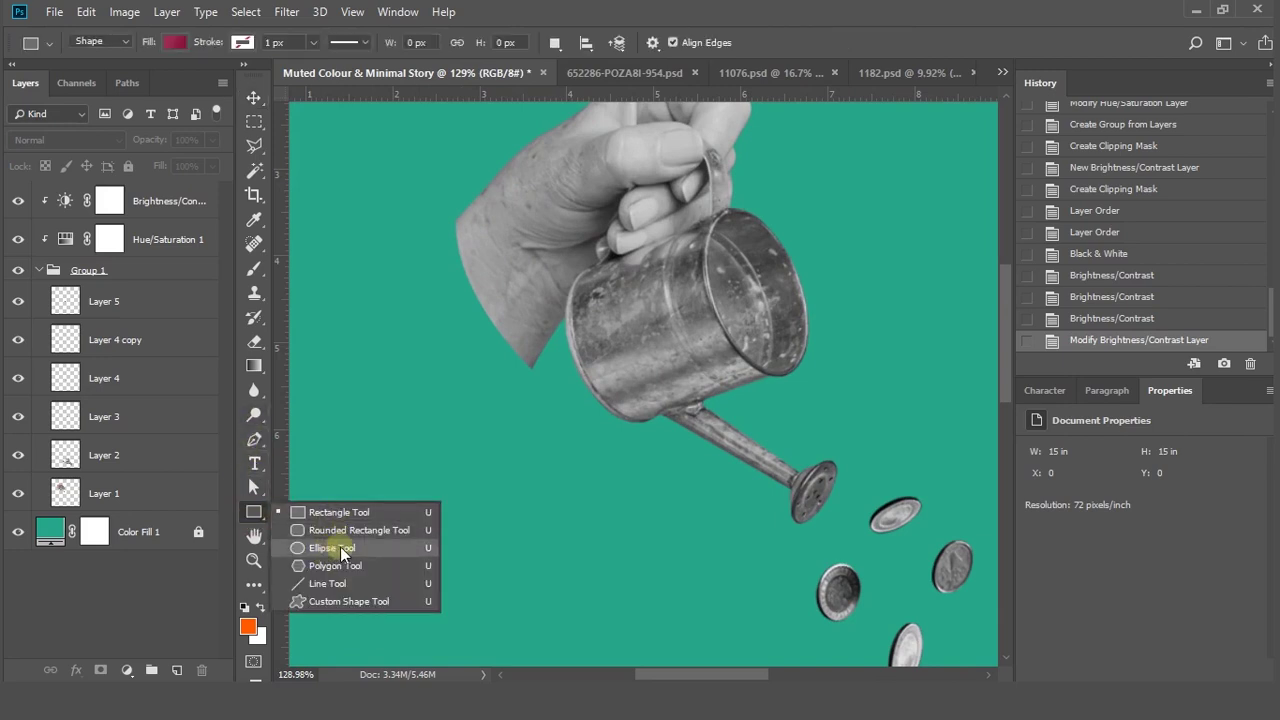
click(333, 551)
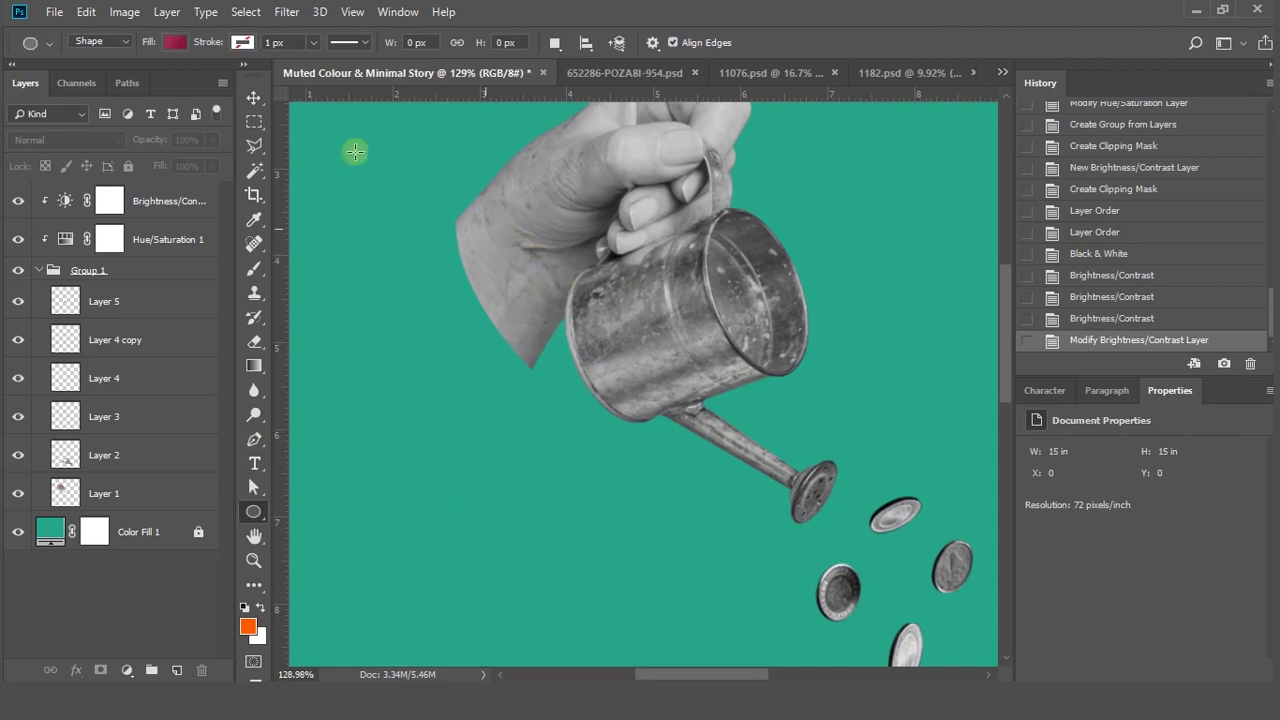
click(176, 43)
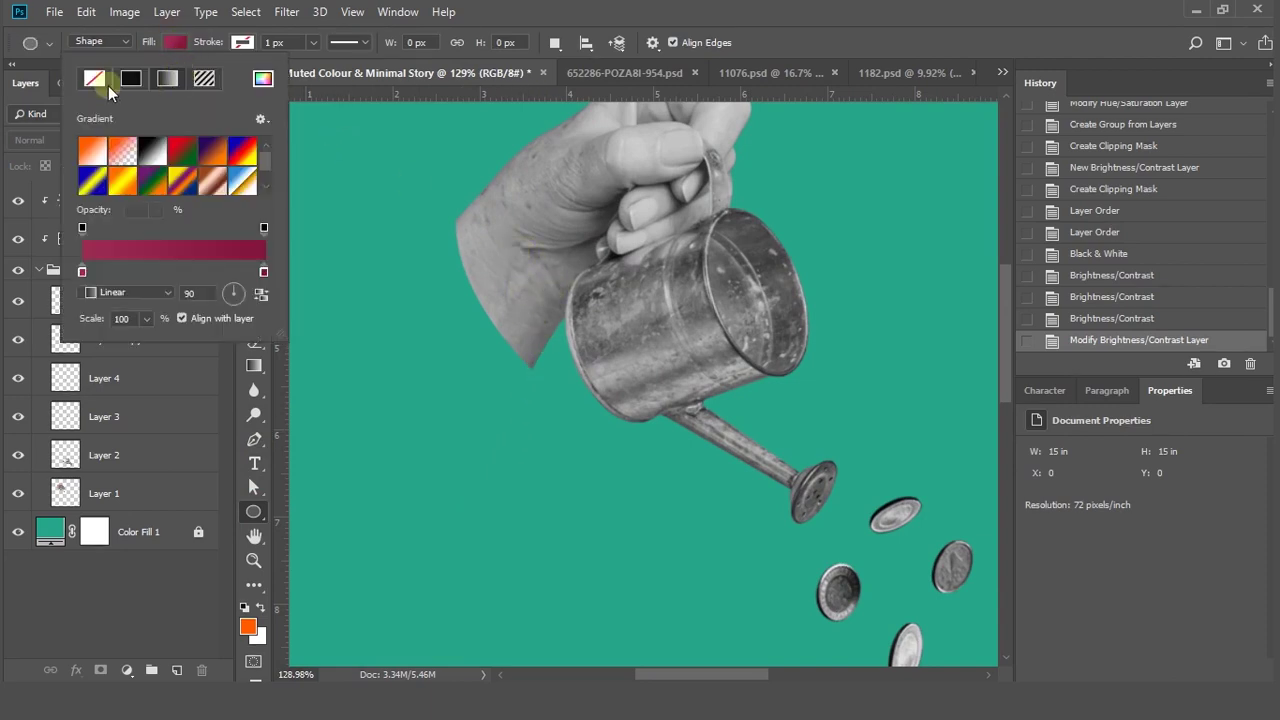
click(130, 80)
click(175, 44)
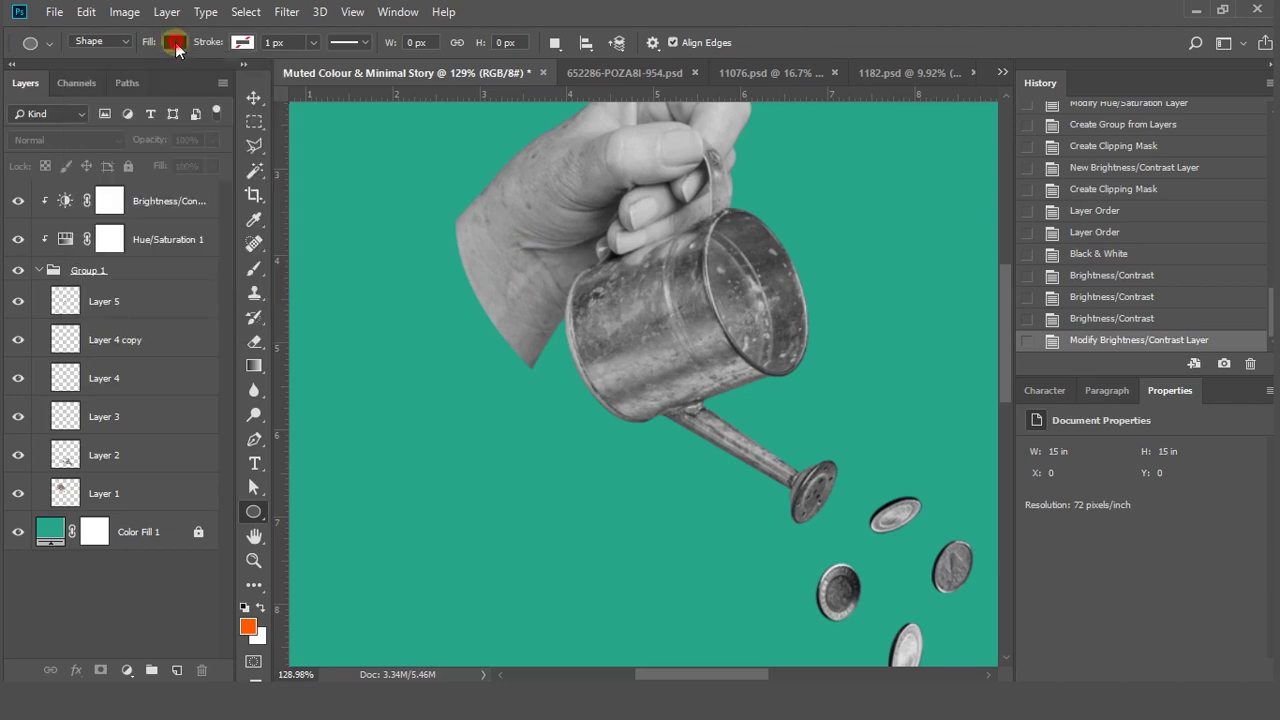
drag(430, 235, 497, 405)
drag(506, 355, 502, 368)
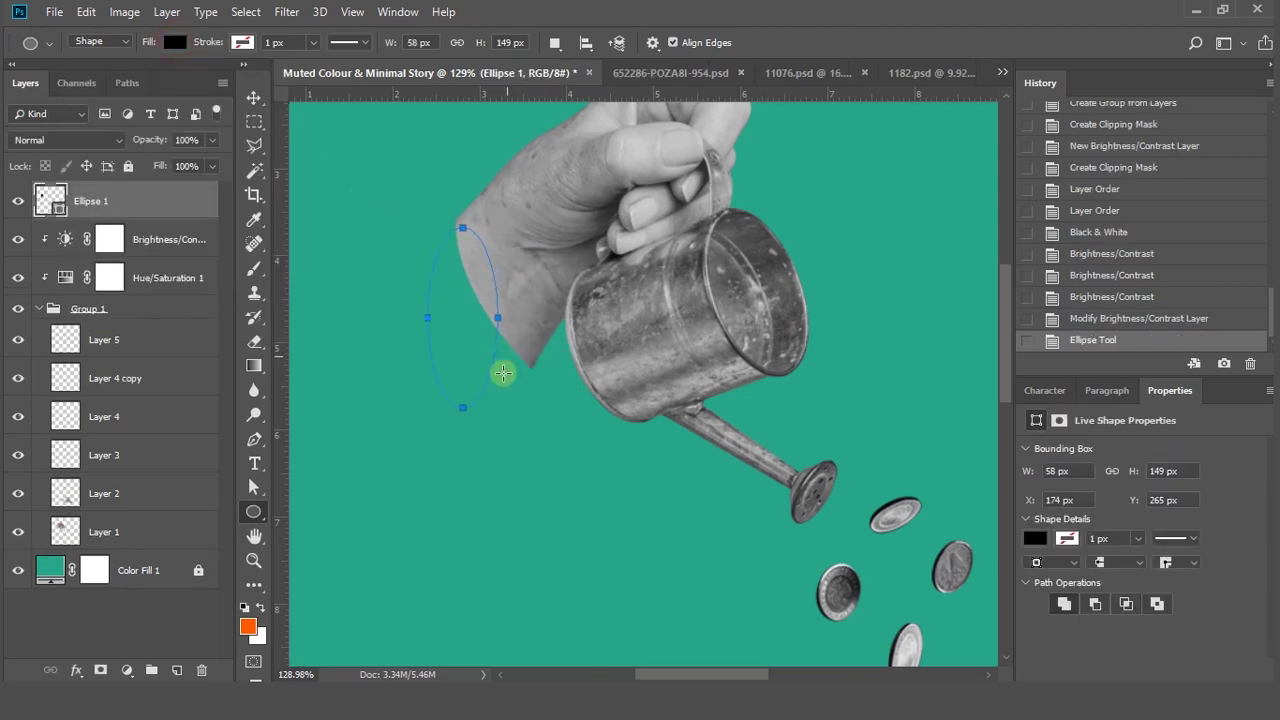
Change the ellipse's fill colour to white using the recently used colours
click(254, 97)
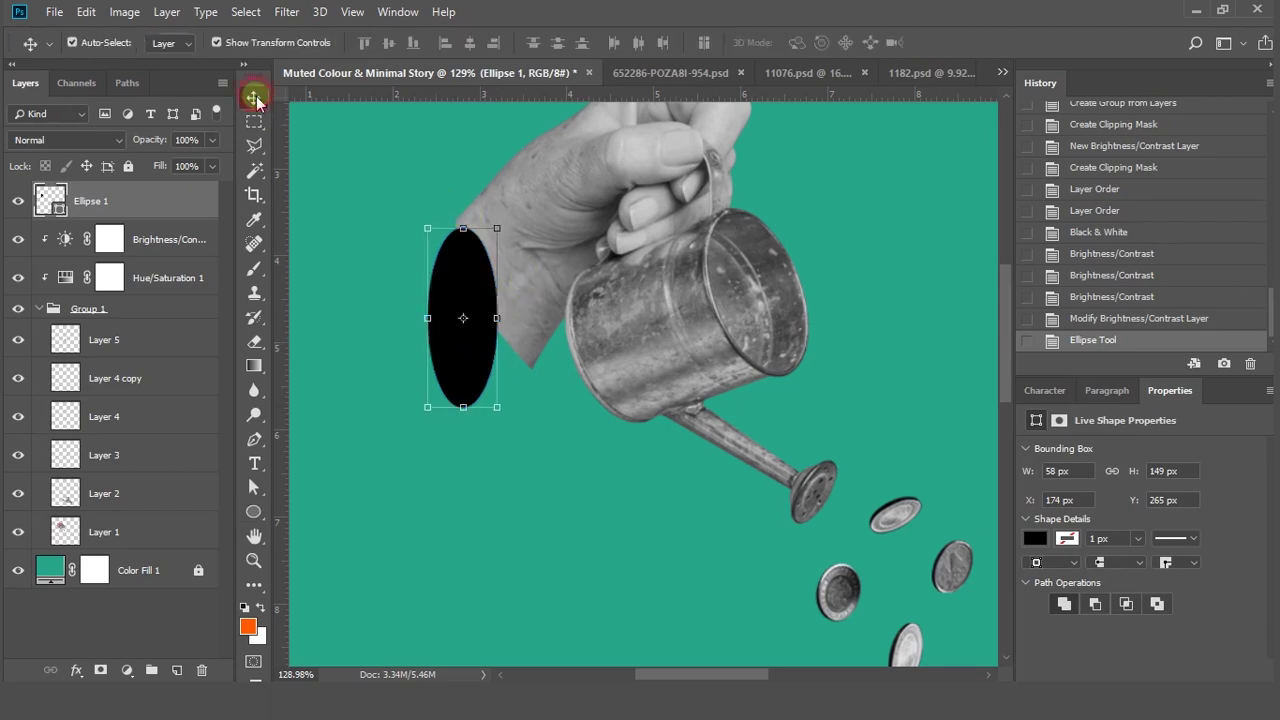
click(1032, 537)
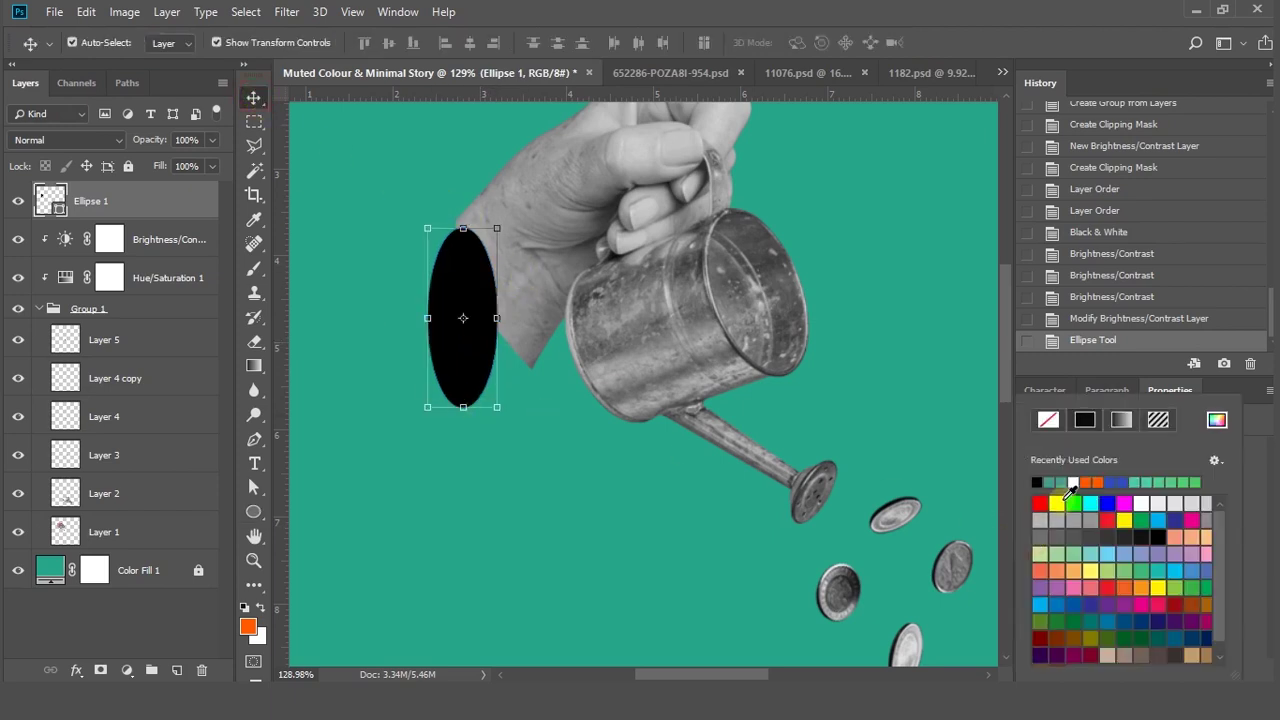
click(1074, 482)
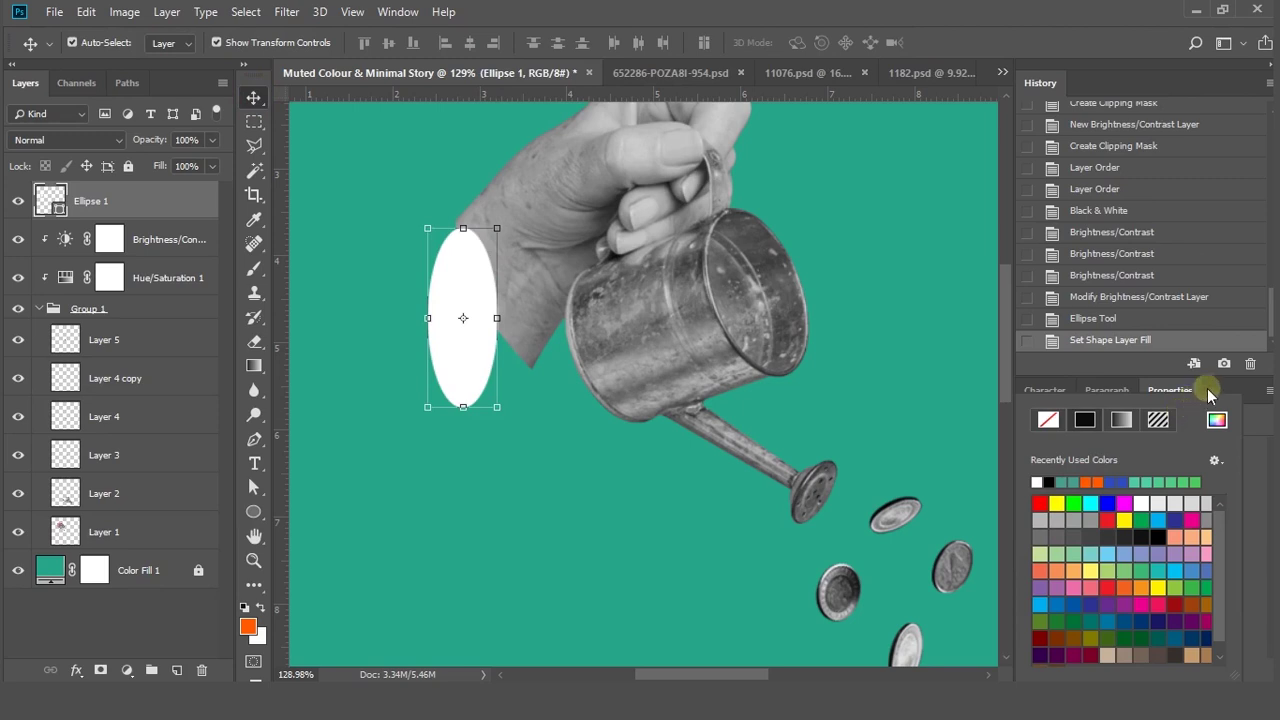
click(1254, 421)
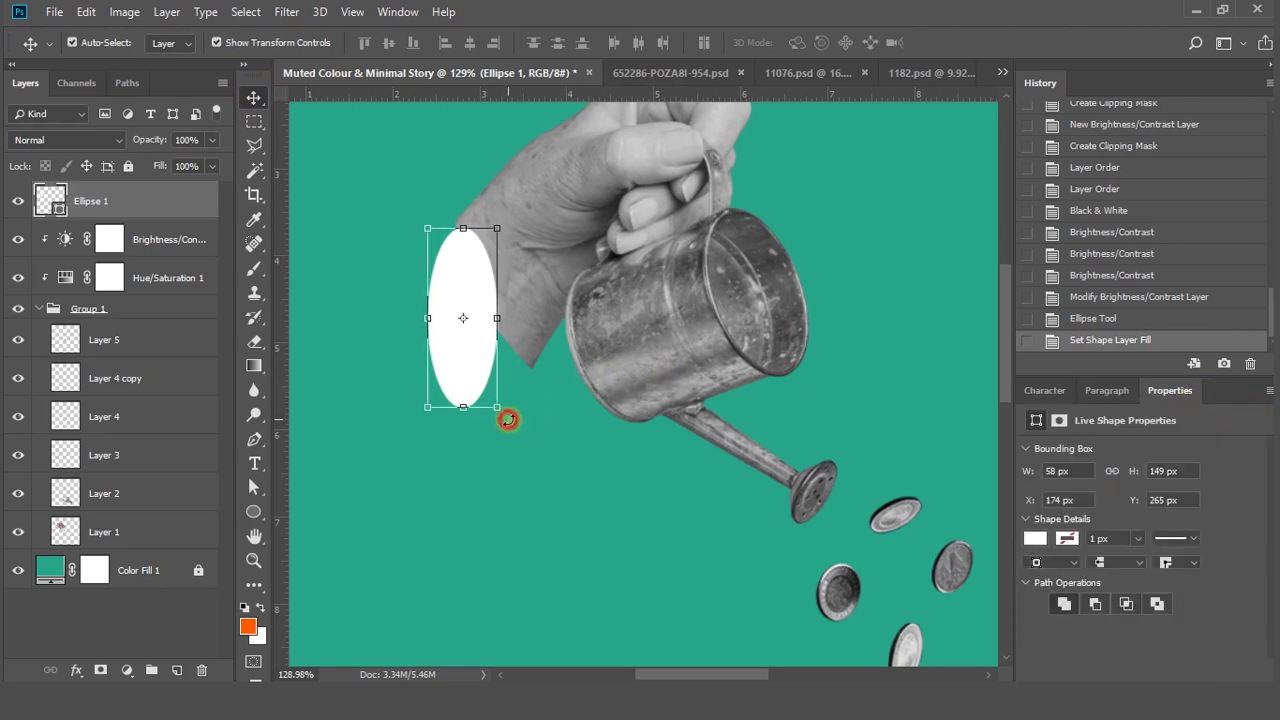
Rotate the white ellipse to match the slant of the upper wrist and move it over the cut edge
click(508, 420)
drag(518, 413, 541, 366)
key(Return)
drag(480, 330, 503, 314)
drag(565, 380, 545, 381)
scroll(502, 314, up, 1)
drag(502, 314, 513, 315)
key(Return)
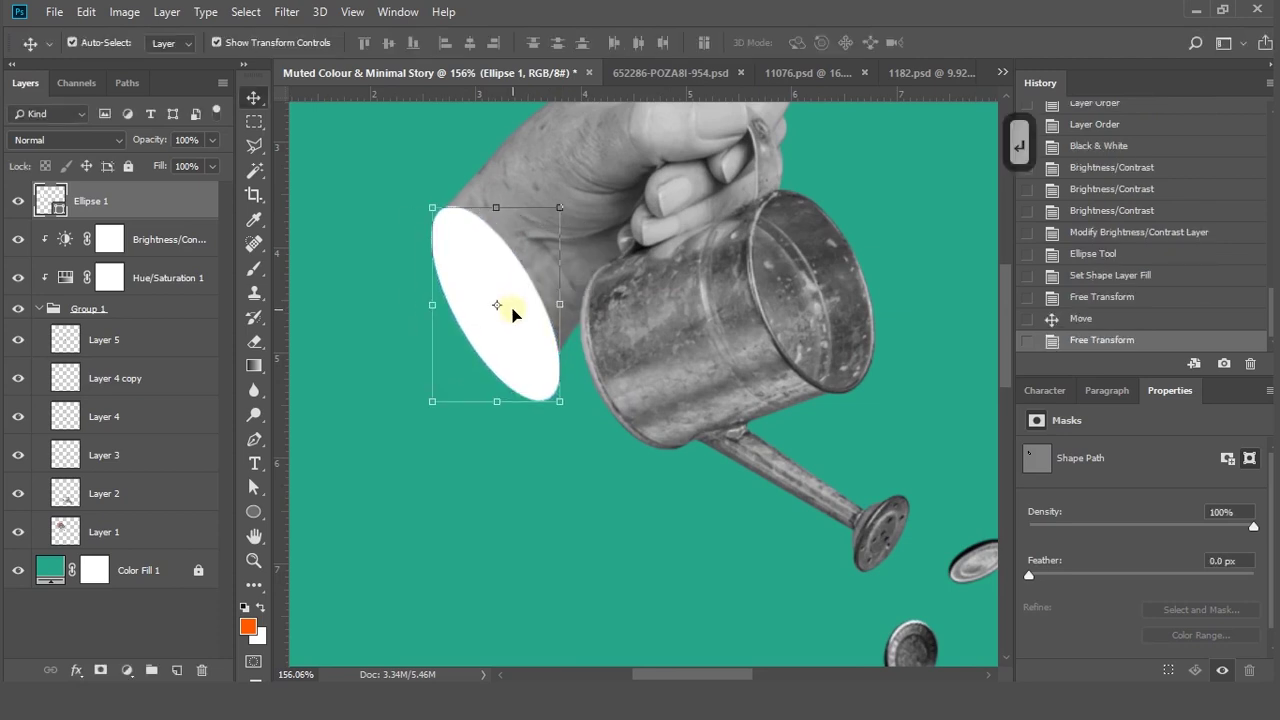
Scale the white ellipse down to the wrist's width and nudge it right and up onto the cut edge
drag(557, 402, 538, 362)
scroll(450, 260, up, 3)
click(476, 230)
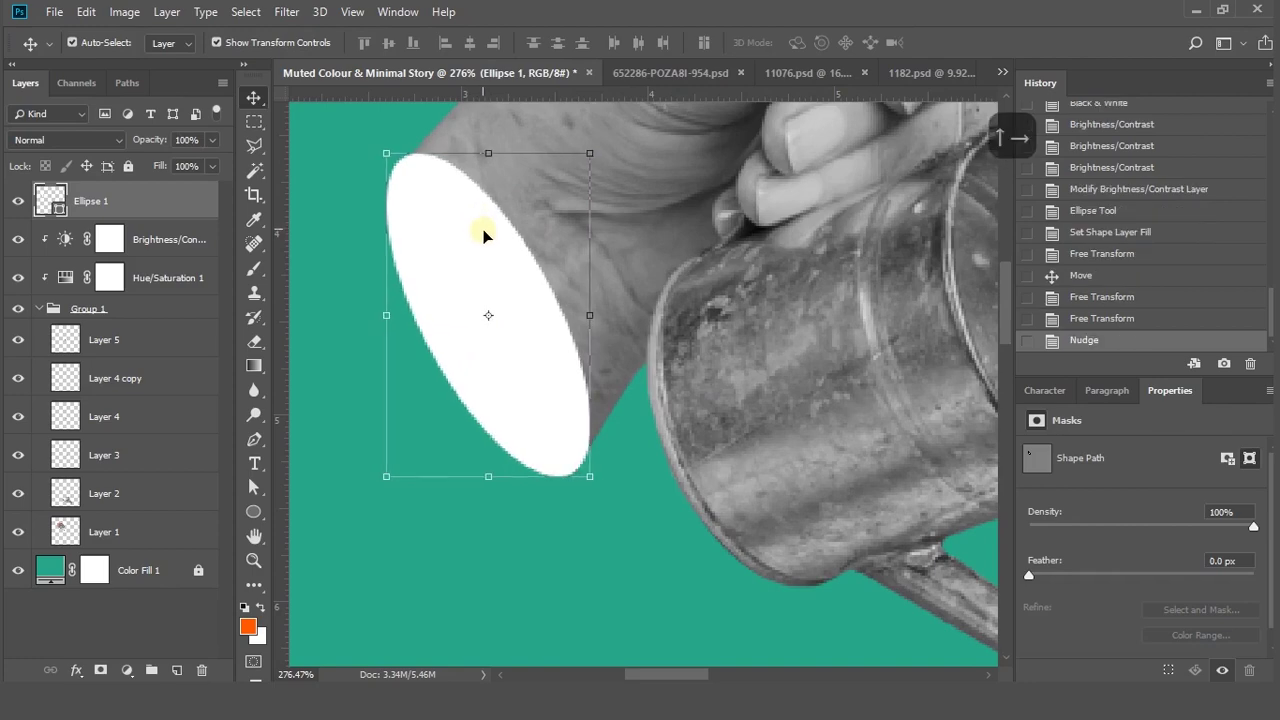
key(Right)
key(Right)
key(Right)
key(Right)
drag(597, 464, 591, 474)
key(Up)
key(Up)
key(Return)
scroll(632, 464, down, 2)
click(639, 487)
scroll(639, 485, down, 8)
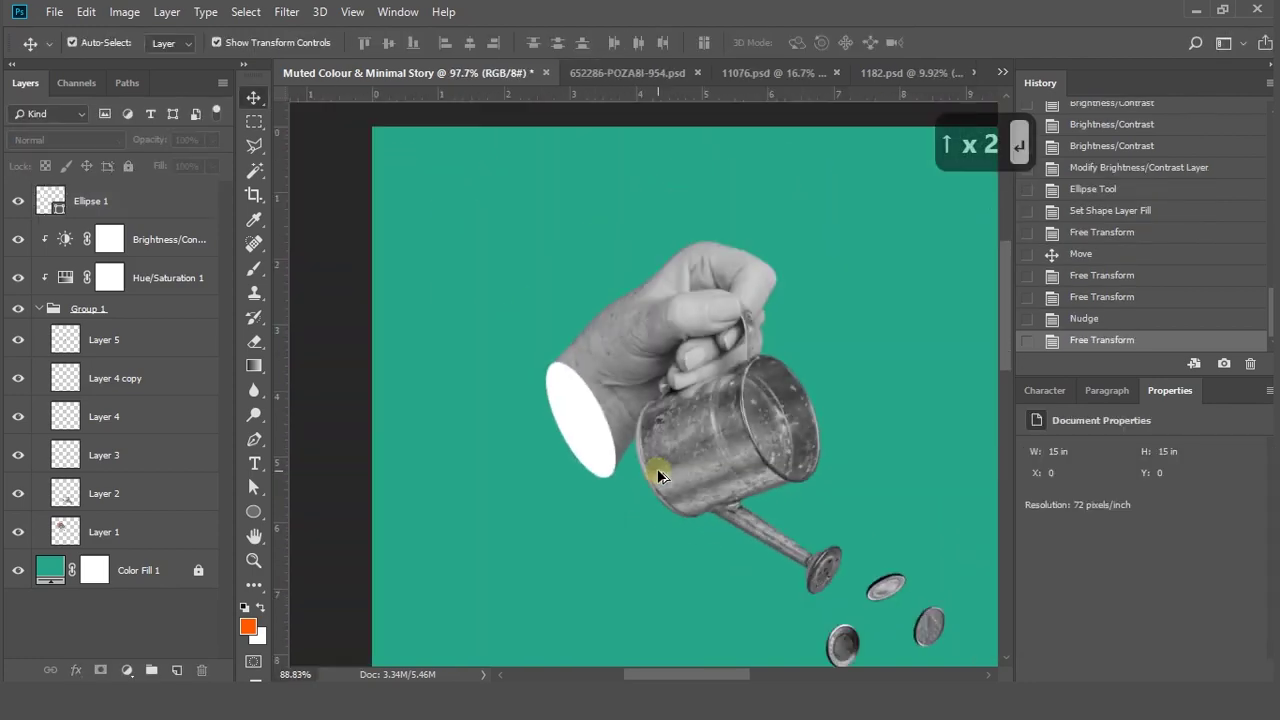
Narrow the white ellipse and adjust its size and position so it caps the upper wrist neatly
scroll(595, 420, up, 4)
click(595, 420)
drag(625, 420, 605, 420)
drag(623, 532, 637, 524)
scroll(606, 502, up, 4)
mouse_move(576, 453)
mouse_down()
mouse_move(591, 463)
mouse_move(585, 449)
mouse_up()
drag(628, 499, 640, 510)
key(Return)
key(Return)
scroll(637, 420, down, 5)
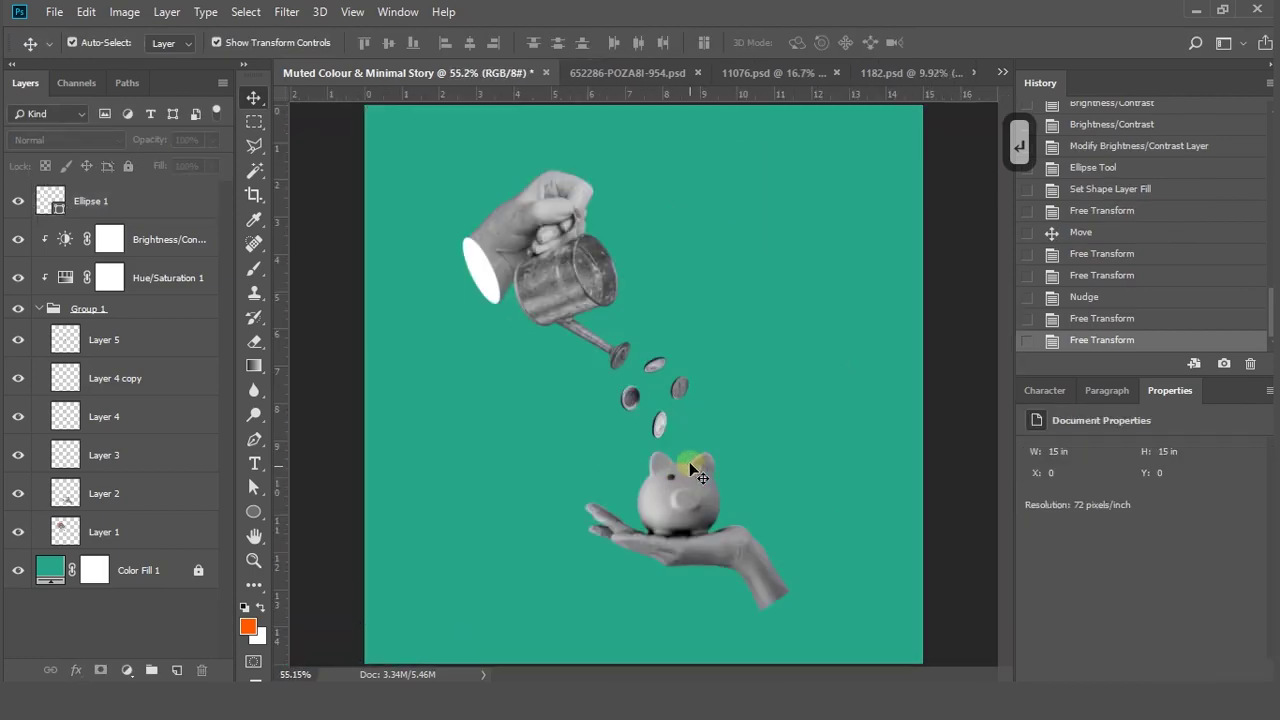
Nudge the white ellipse down and fine-tune its lower corner against the wrist edge
scroll(466, 243, up, 5)
key(Down)
drag(597, 562, 600, 565)
key(Return)
scroll(600, 427, down, 4)
Duplicate the white ellipse and place the copy on the wrist of the hand holding the piggy bank
click(586, 286)
scroll(489, 285, down, 5)
drag(518, 300, 761, 446)
scroll(770, 560, up, 8)
key(Return)
Transform the ellipse copy to fit the slant and width of the lower wrist, a little above its cut end
scroll(760, 523, up, 3)
key(ctrl+t)
drag(760, 523, 743, 502)
scroll(650, 483, up, 3)
drag(650, 483, 657, 483)
key(Return)
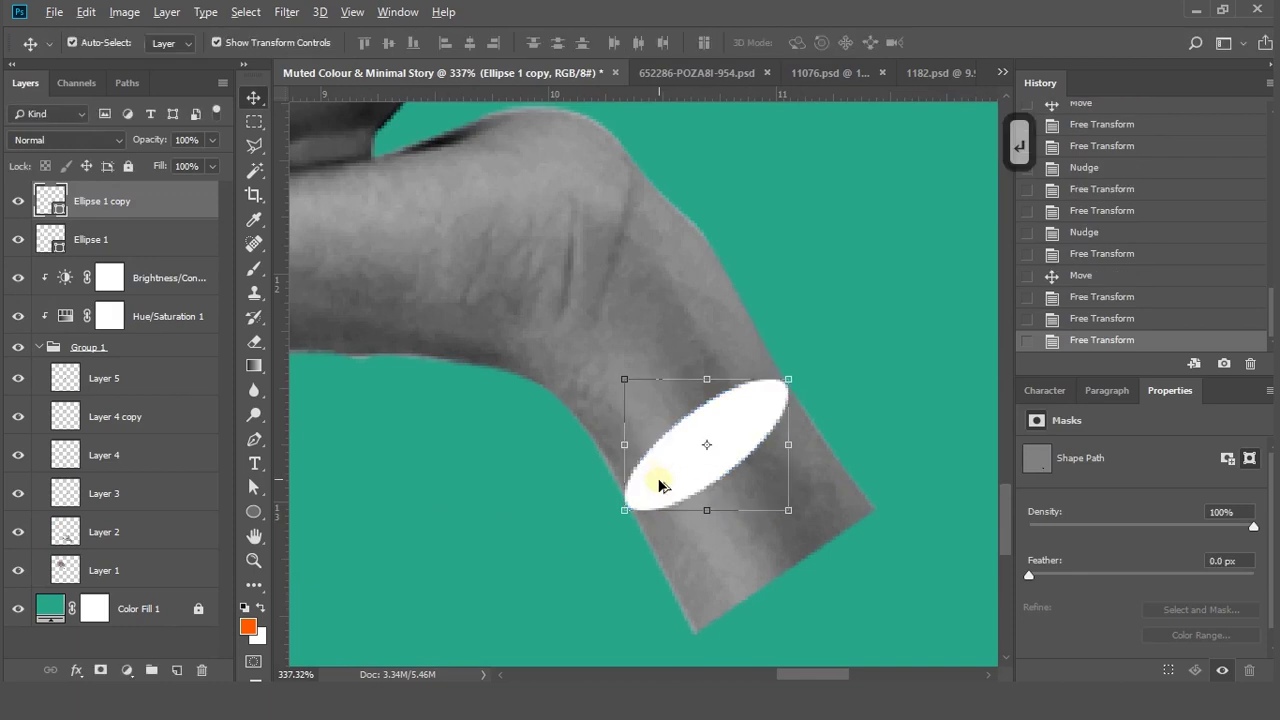
scroll(698, 472, down, 10)
click(666, 449)
On Layer 2, select the wrist section beyond the white ellipse with the Polygonal Lasso and delete it
scroll(706, 476, up, 5)
scroll(705, 484, up, 2)
click(100, 532)
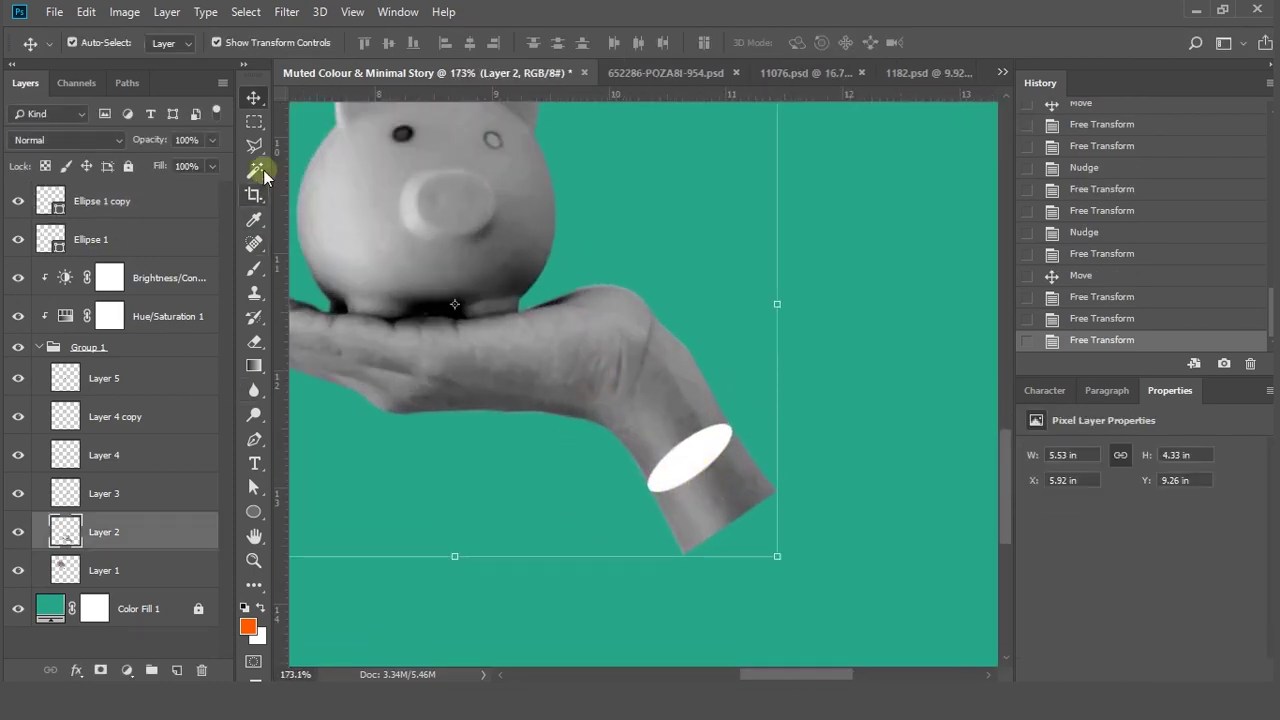
click(254, 145)
click(640, 497)
click(750, 418)
key(ctrl+z)
click(808, 540)
click(666, 580)
double_click(626, 512)
key(Delete)
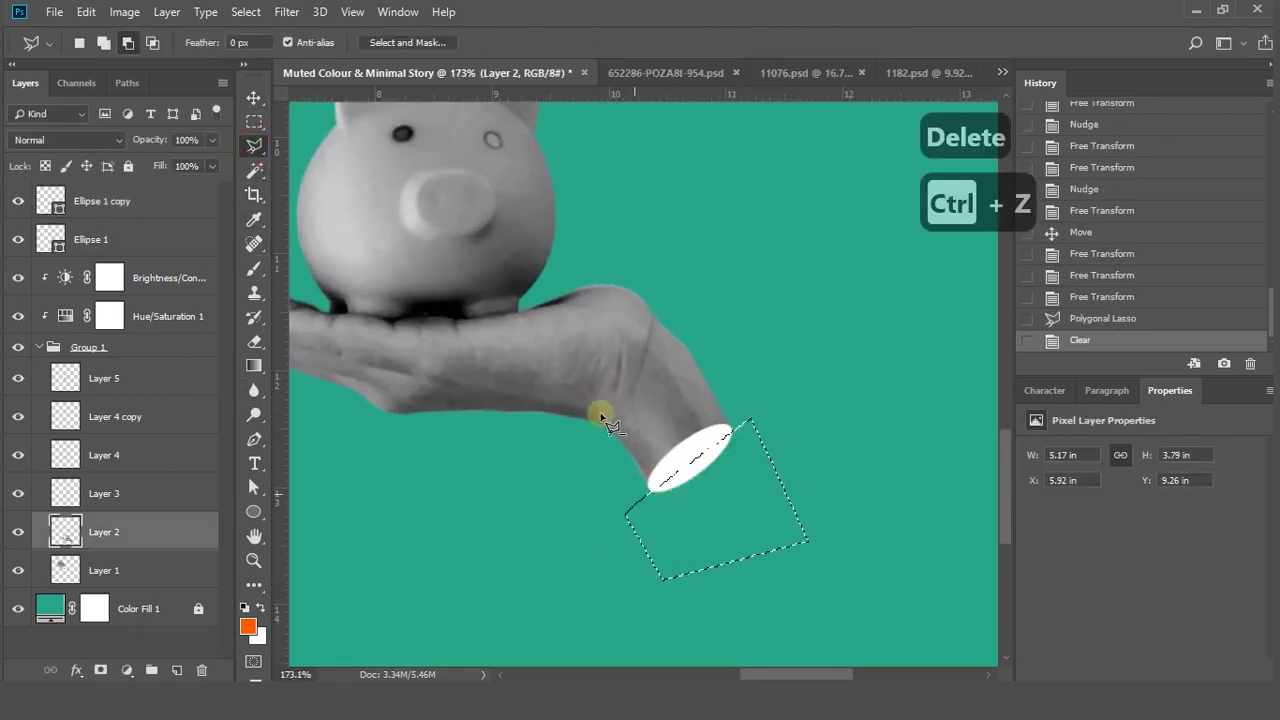
Clear the lasso selection and shift the white ellipse copy slightly so it caps the lower wrist's cut end
key(m)
click(761, 263)
scroll(726, 466, up, 10)
click(254, 97)
scroll(668, 434, up, 2)
drag(683, 416, 691, 427)
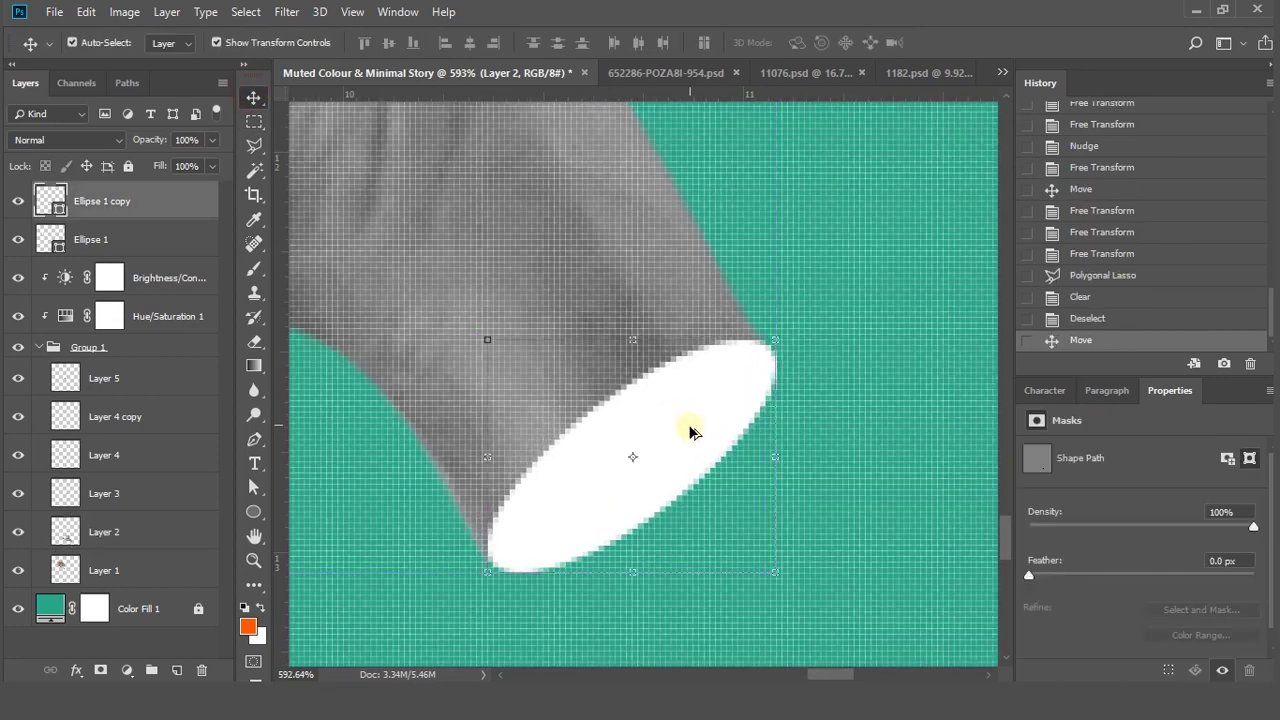
scroll(714, 432, down, 9)
click(762, 506)
scroll(762, 506, down, 4)
scroll(730, 488, up, 1)
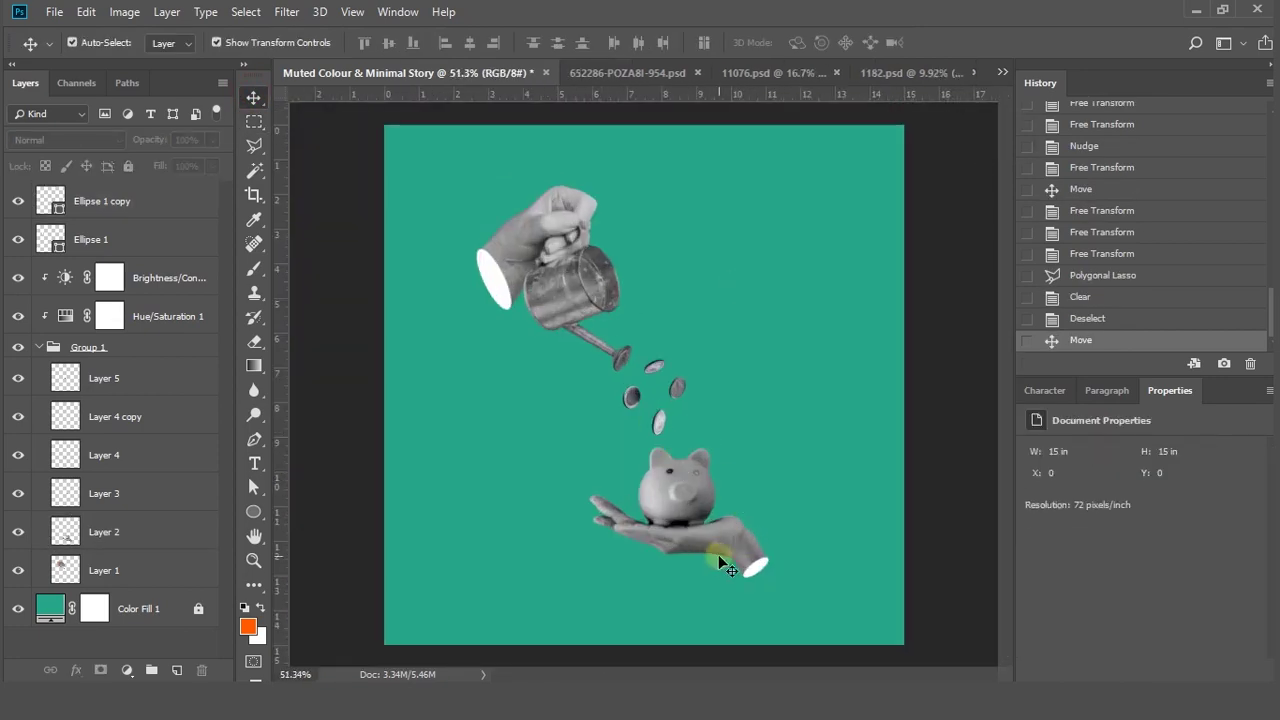
Move the rightmost and topmost falling coins slightly down, between the watering can and the piggy bank
scroll(683, 390, up, 10)
drag(669, 386, 669, 397)
drag(606, 326, 606, 337)
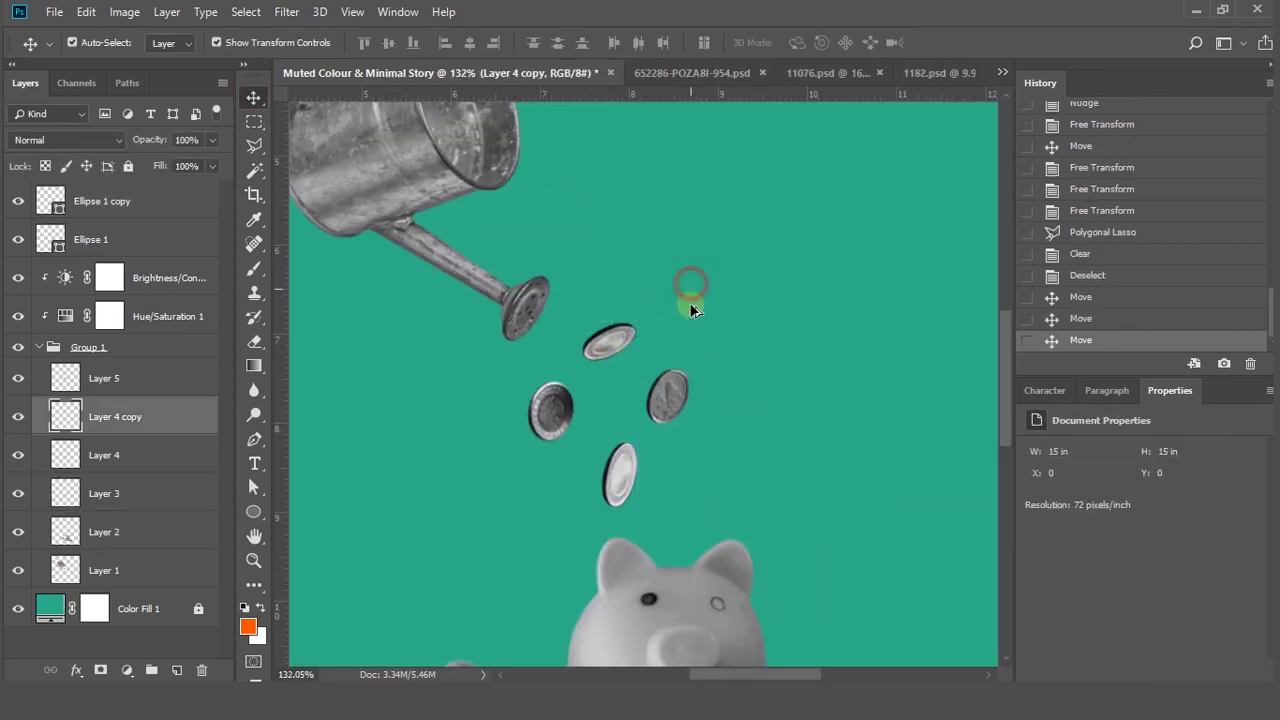
click(689, 297)
scroll(689, 310, down, 9)
scroll(686, 450, down, 1)
Recolour both wrist ellipses bright green 03deac, sampling the lower one's colour from the upper ellipse
click(498, 296)
double_click(50, 239)
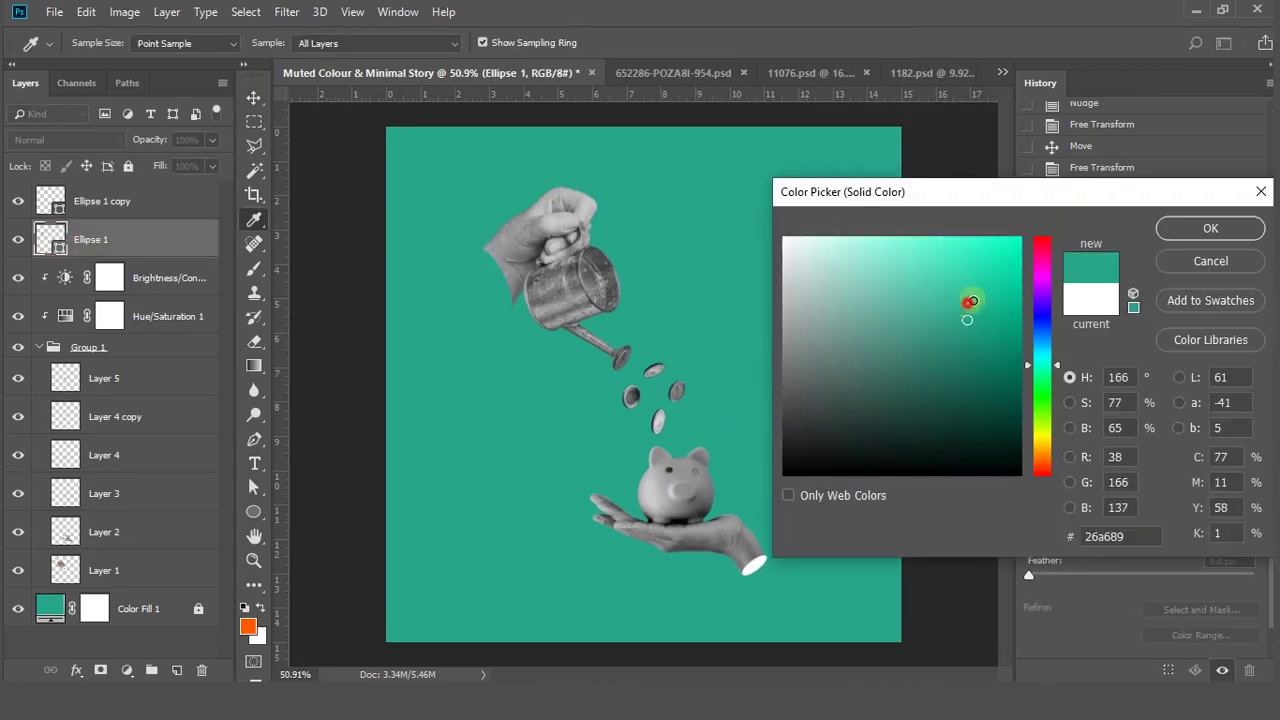
click(1020, 255)
click(1200, 233)
click(754, 565)
double_click(47, 195)
click(494, 280)
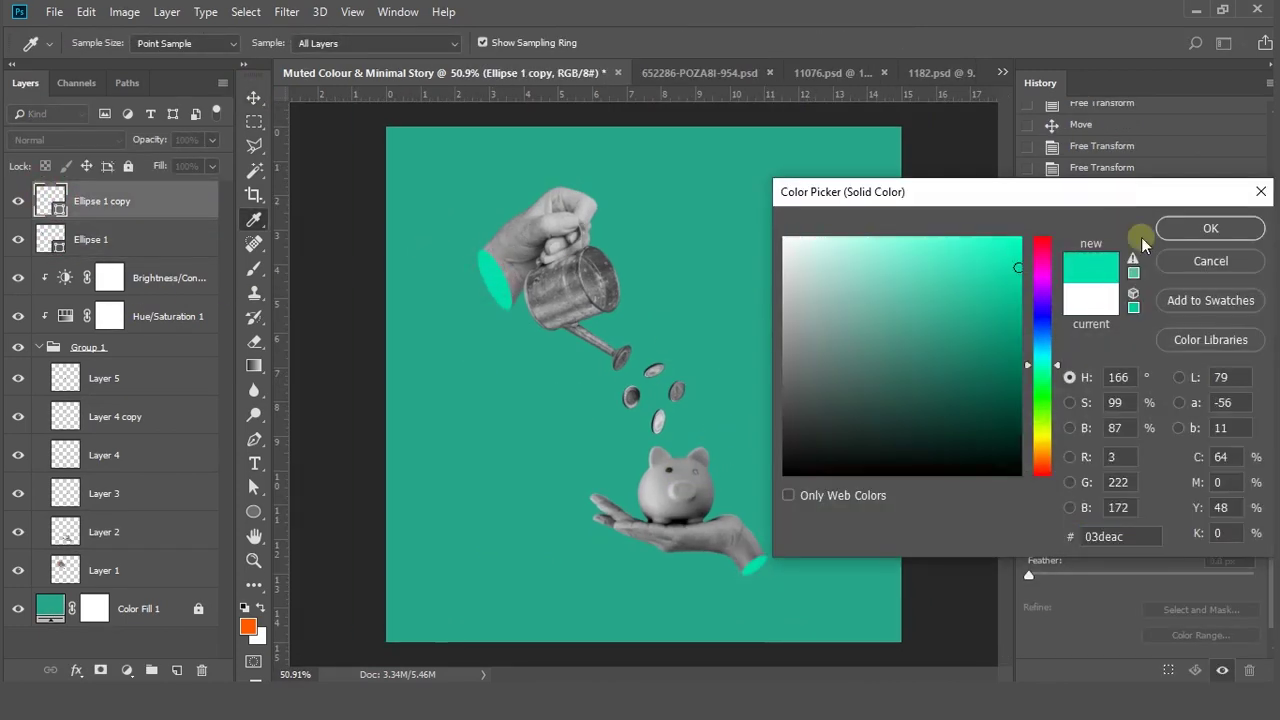
click(1203, 230)
click(736, 469)
scroll(736, 469, down, 2)
Compare the design with white and with green wrist ellipses by switching between history states
click(1081, 297)
click(922, 343)
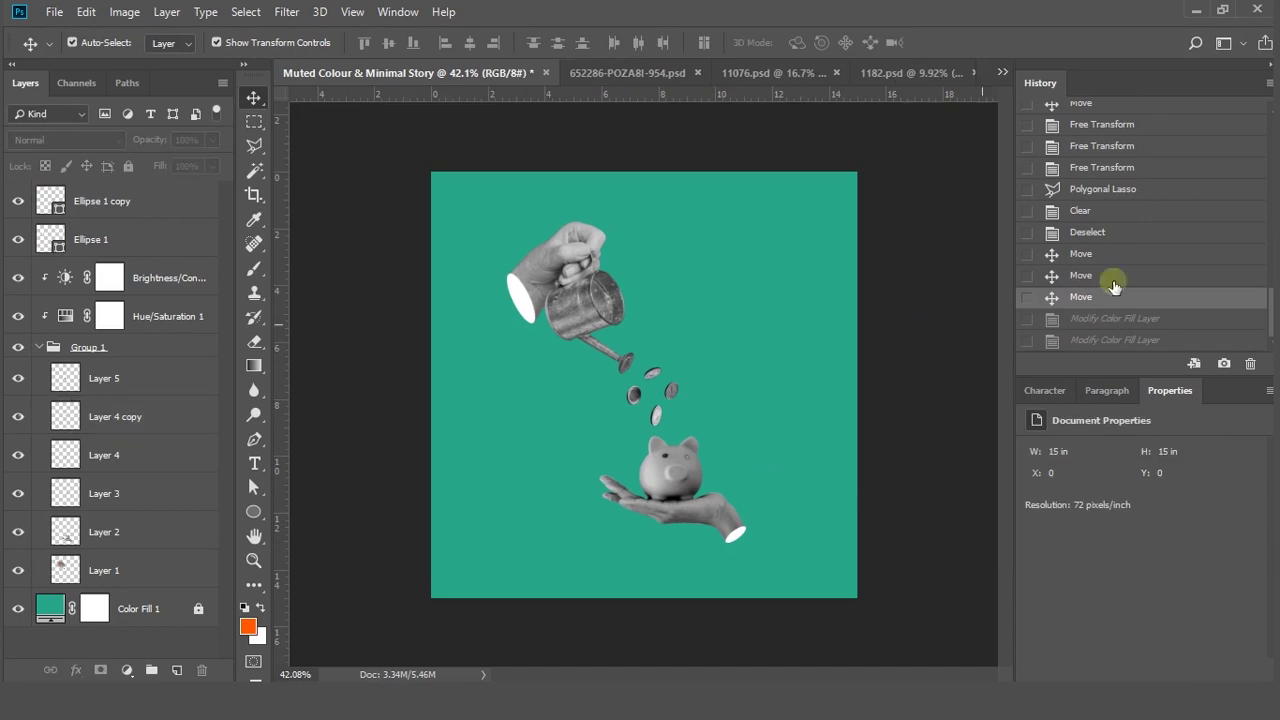
click(1112, 339)
click(880, 342)
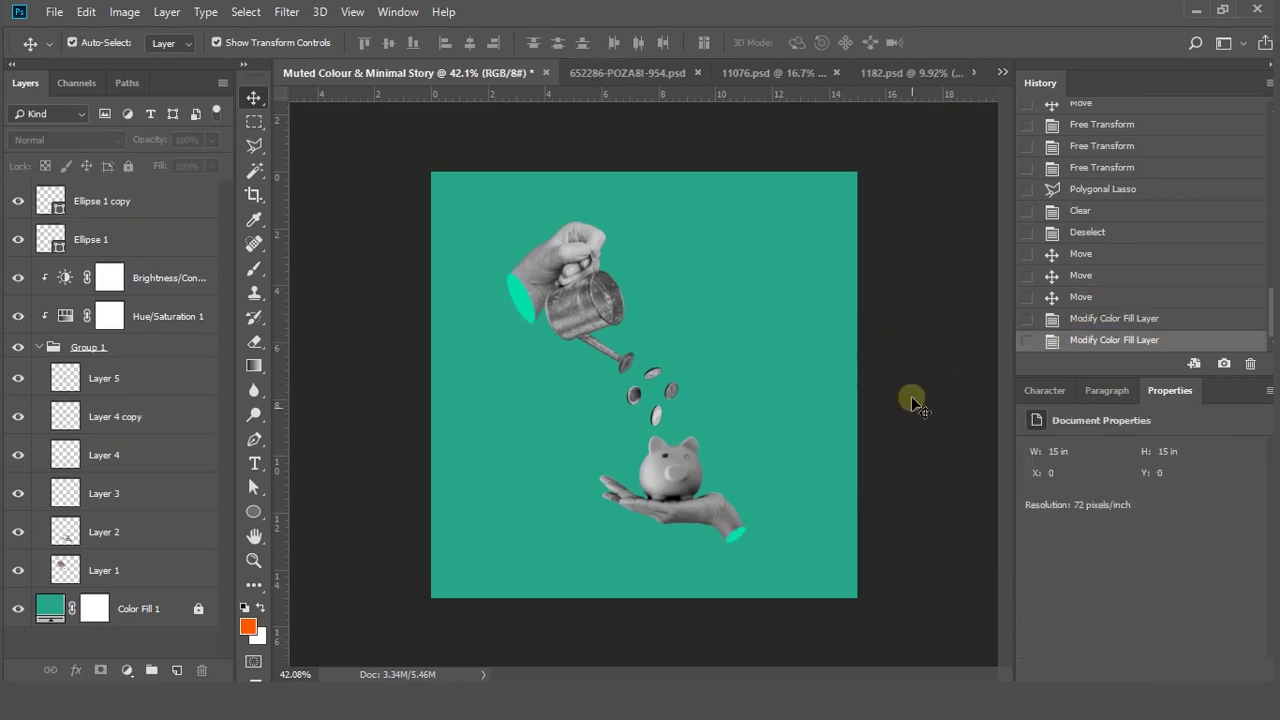
Collapse Group 1 and adjust the Brightness/Contrast layer to brightness -19 and contrast 34
click(39, 349)
click(120, 233)
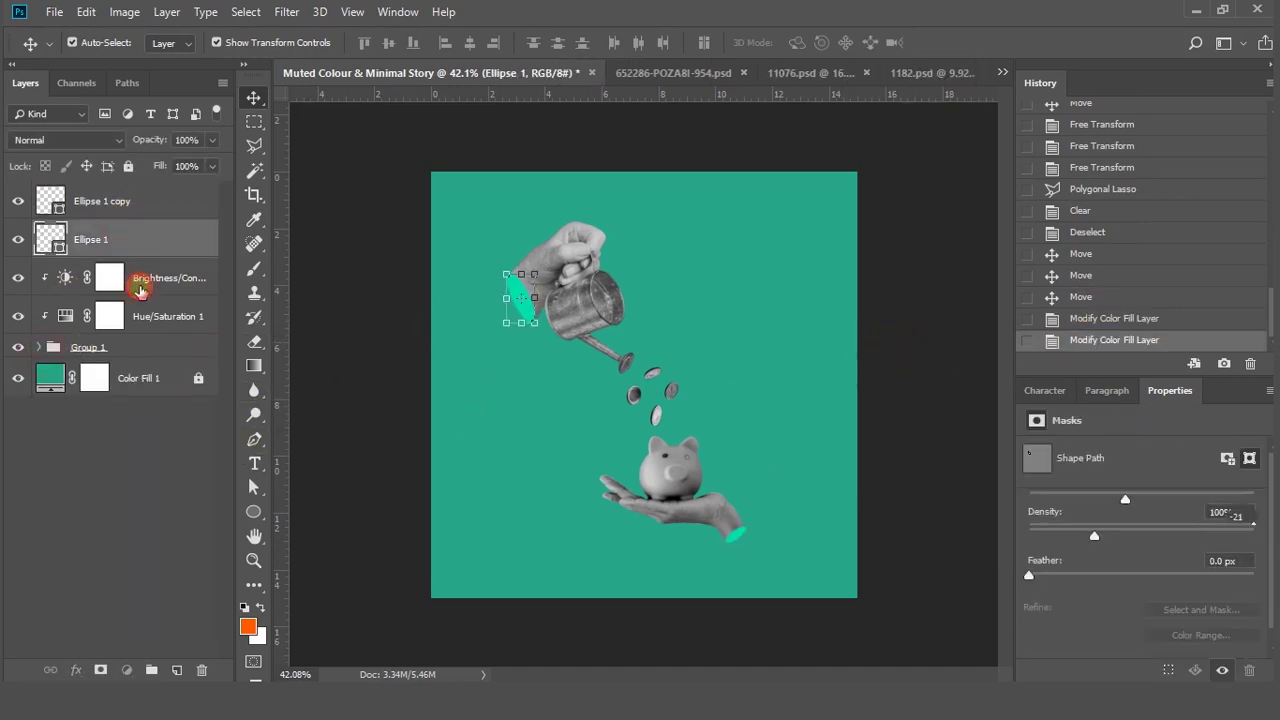
click(140, 285)
click(1119, 501)
click(900, 455)
Add a white text layer reading "Invest" in Bebas Neue Regular near the middle of the design
click(254, 463)
click(606, 355)
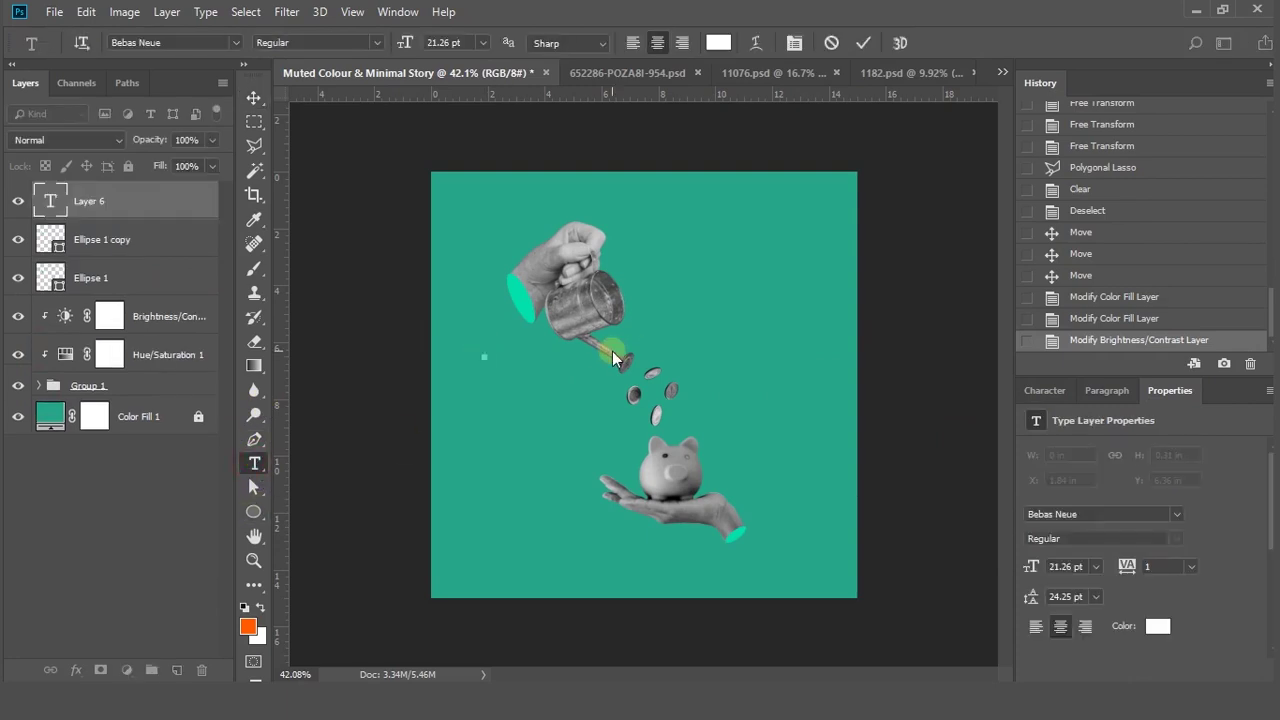
text(Invest)
key(ctrl+Return)
Enlarge the Invest text to about 474 pt across the canvas width and place its layer below Group 1
drag(491, 347, 800, 230)
drag(770, 294, 751, 354)
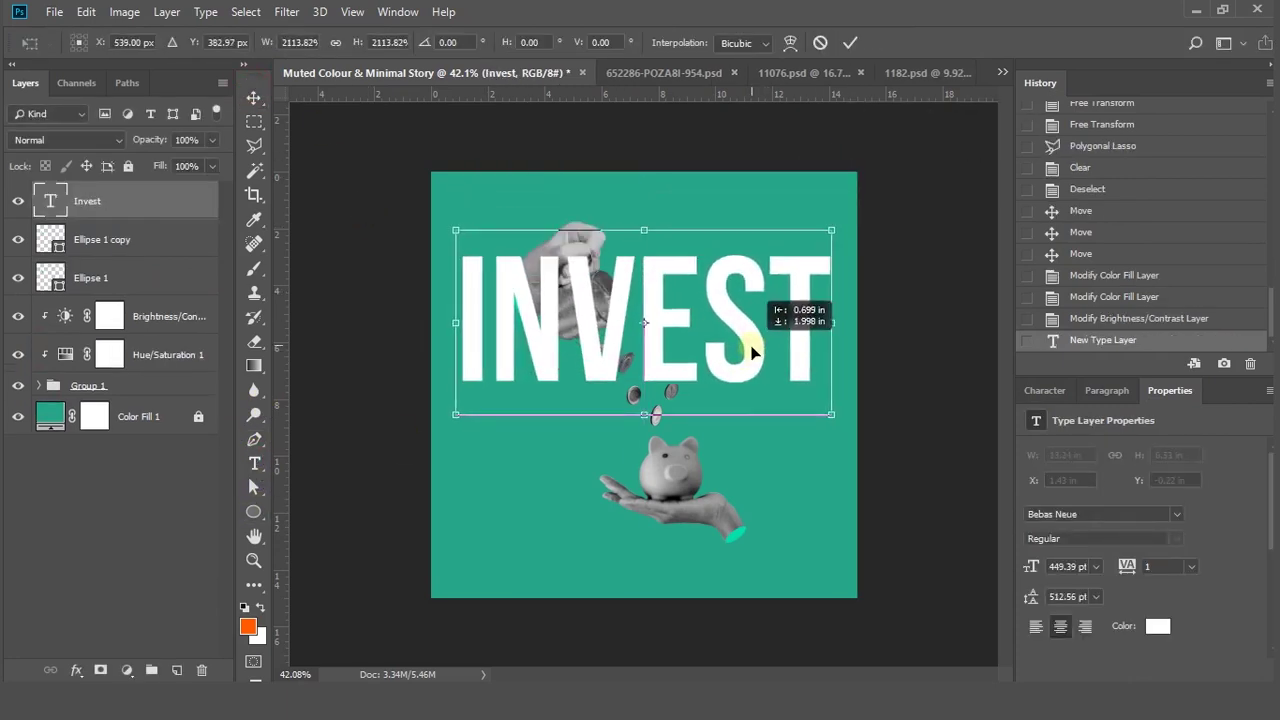
drag(829, 417, 840, 429)
key(Return)
drag(672, 356, 671, 366)
drag(116, 198, 160, 398)
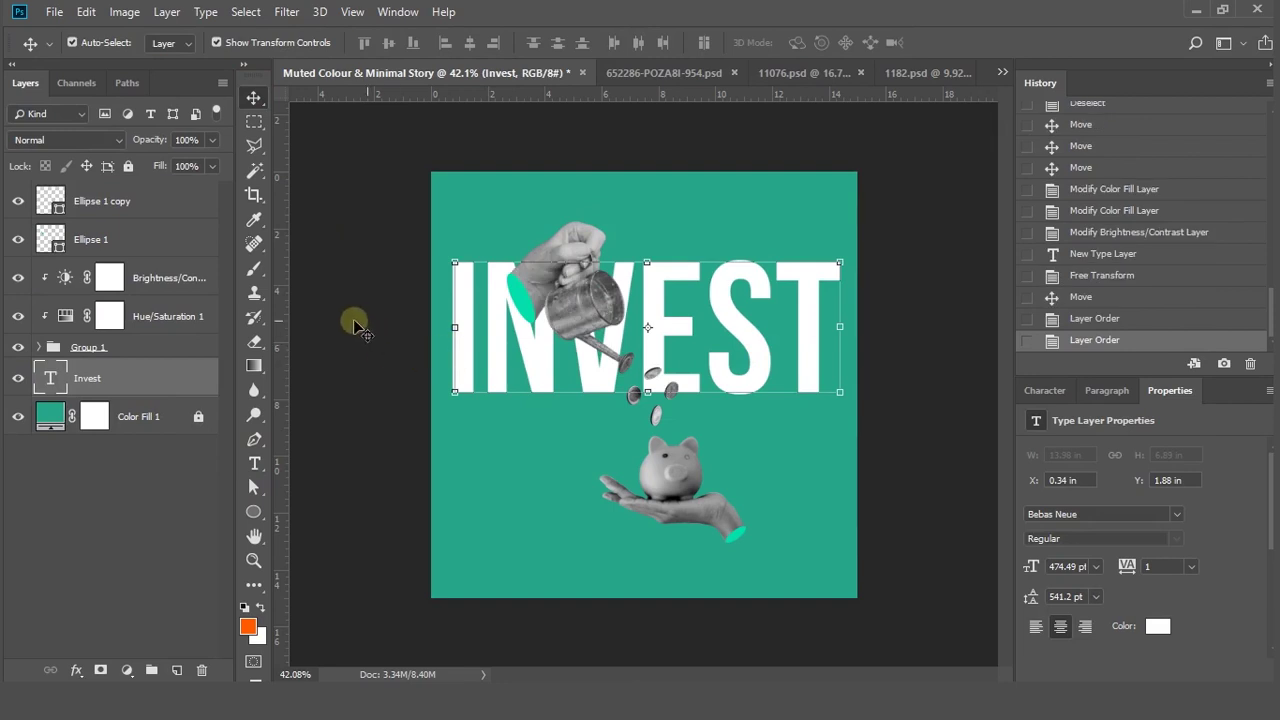
Give the Invest text a 3 px inside stroke in the bright green sampled from the upper wrist ellipse
right_click(84, 377)
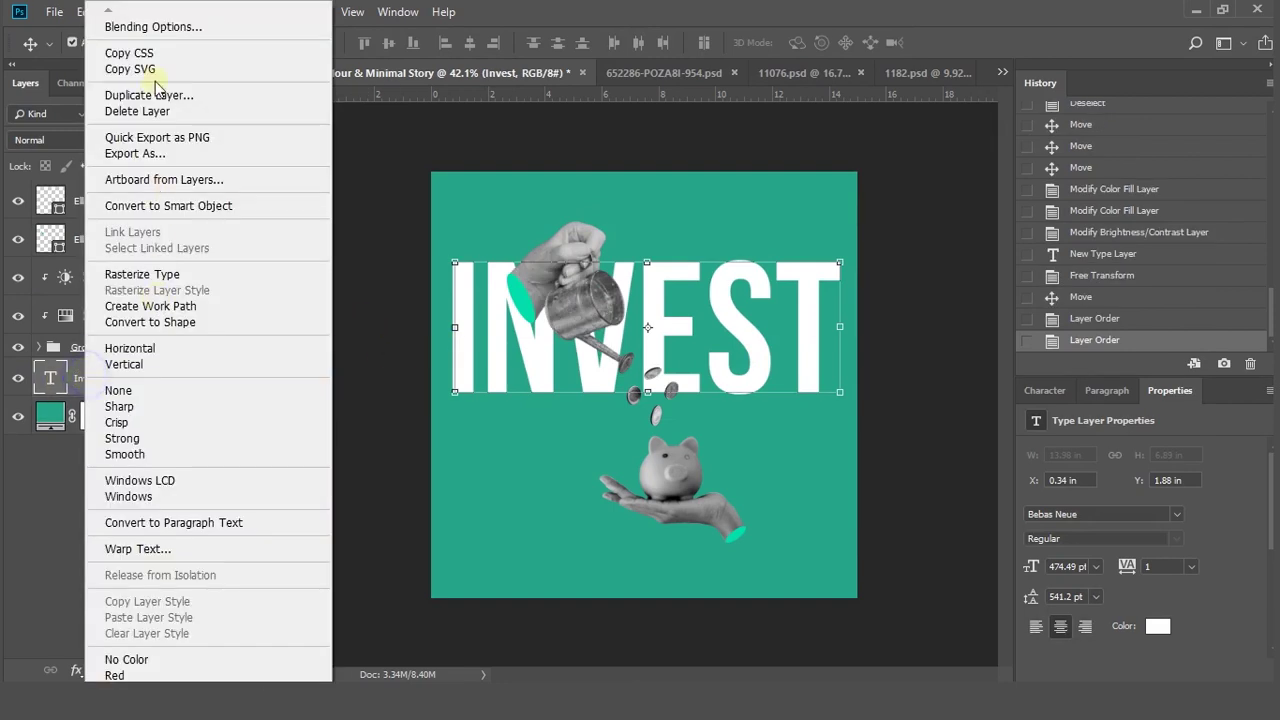
click(166, 29)
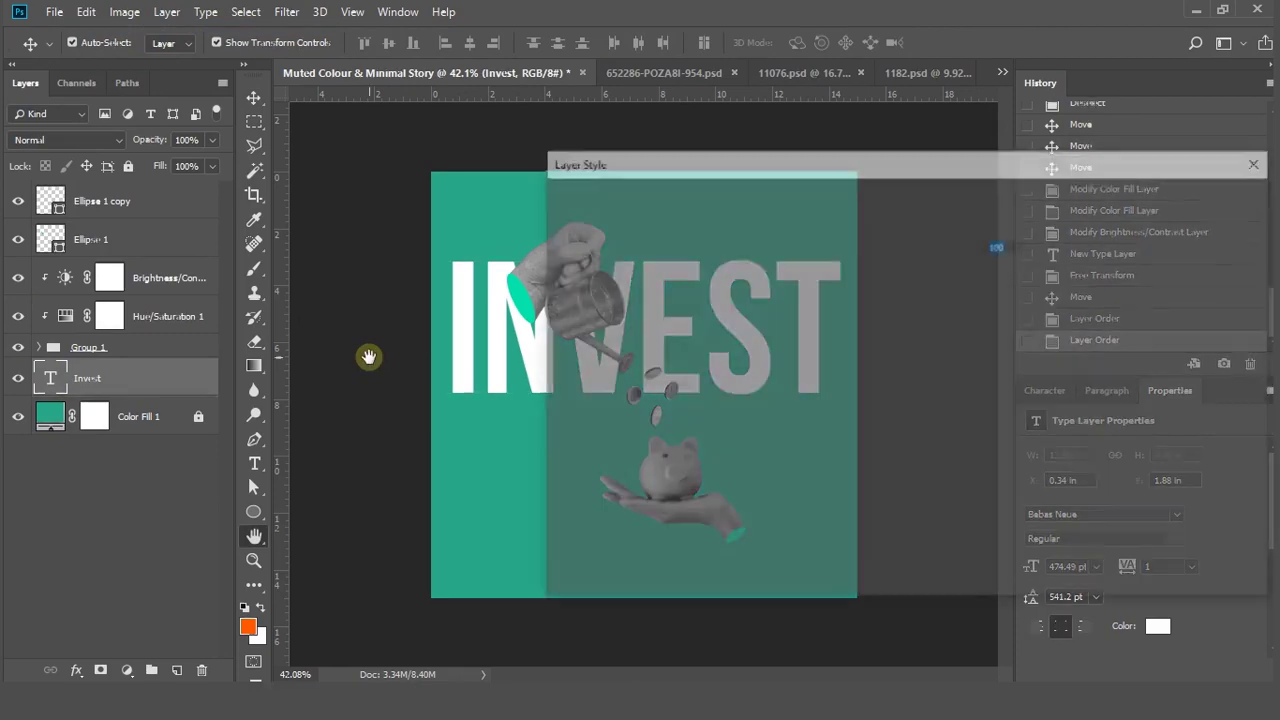
drag(606, 160, 778, 122)
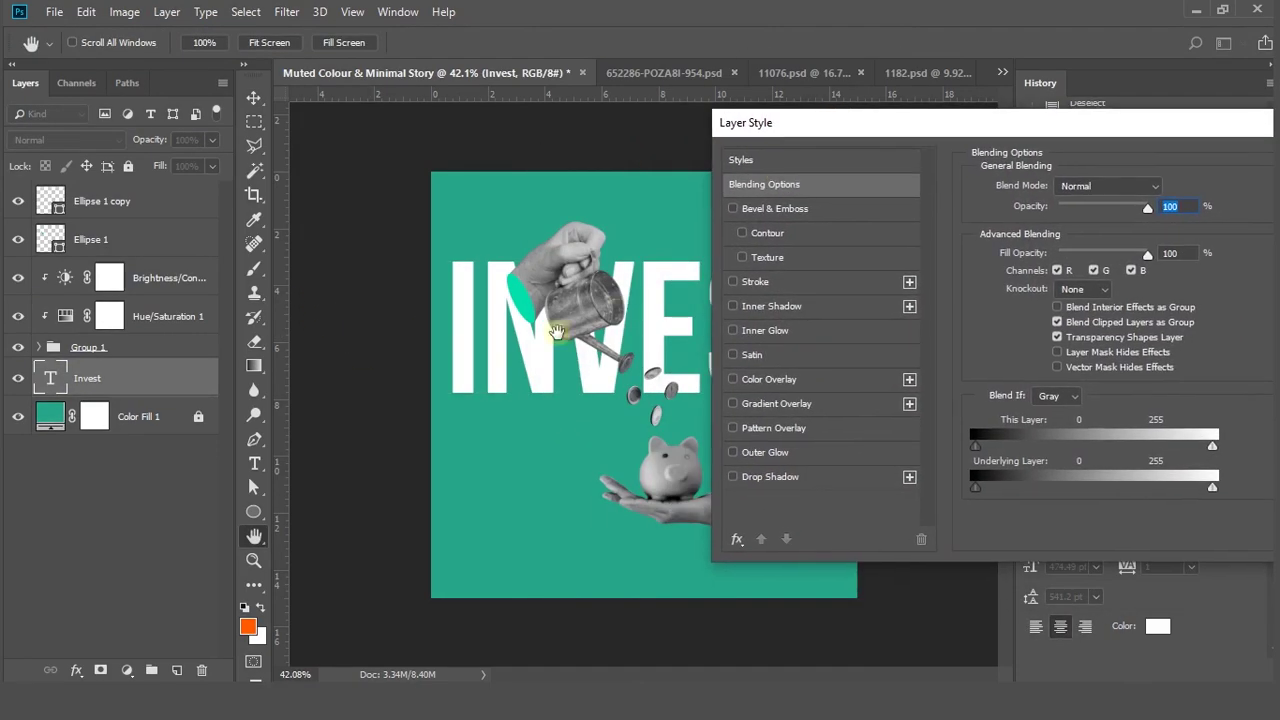
click(755, 284)
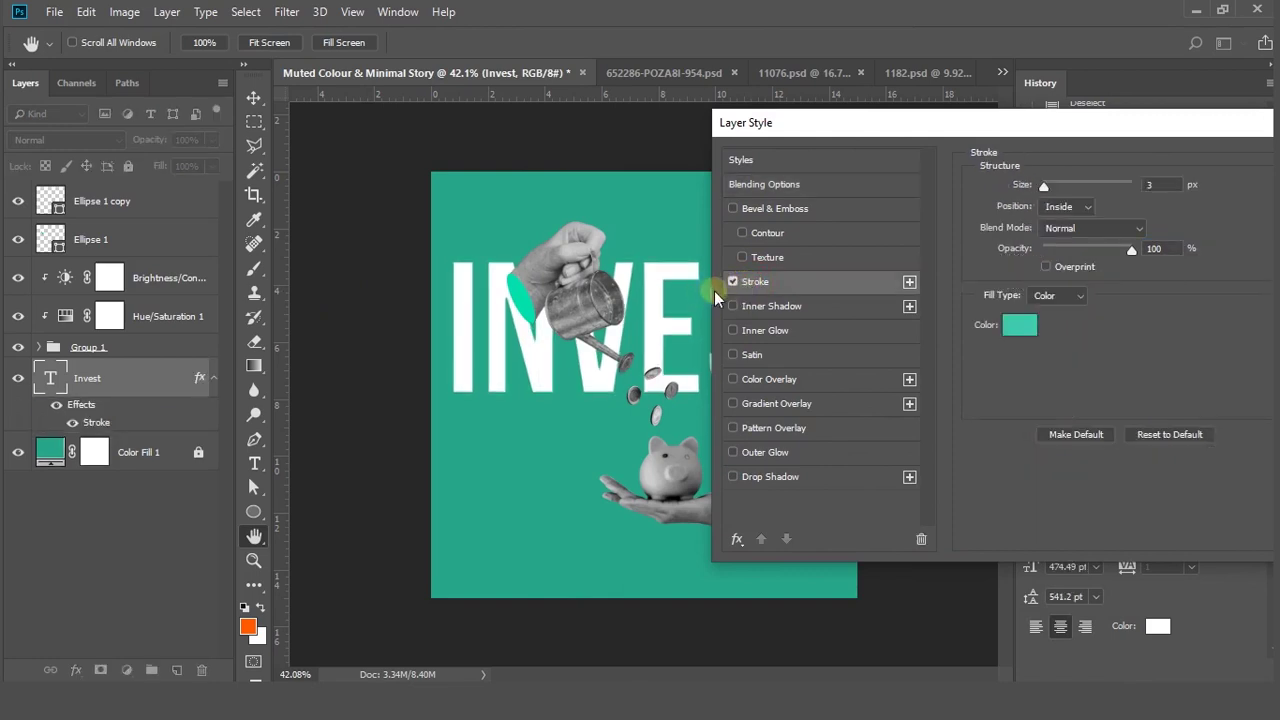
click(1008, 326)
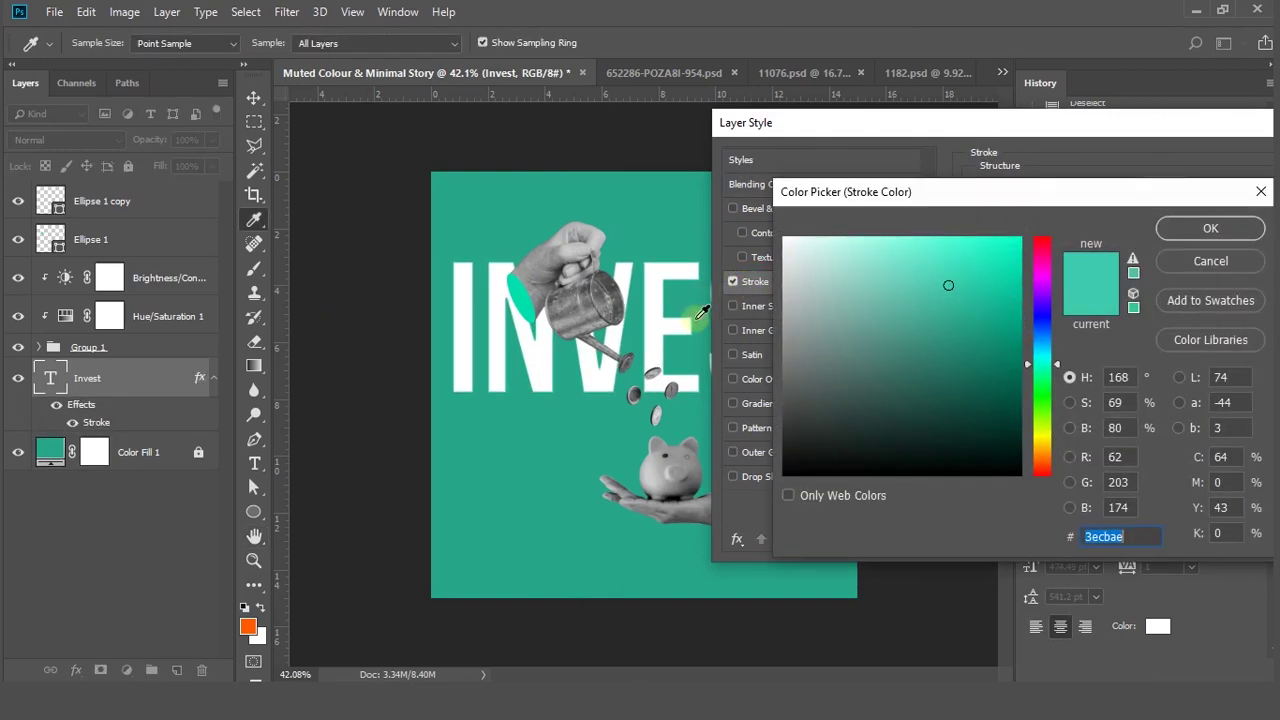
click(540, 296)
click(1200, 229)
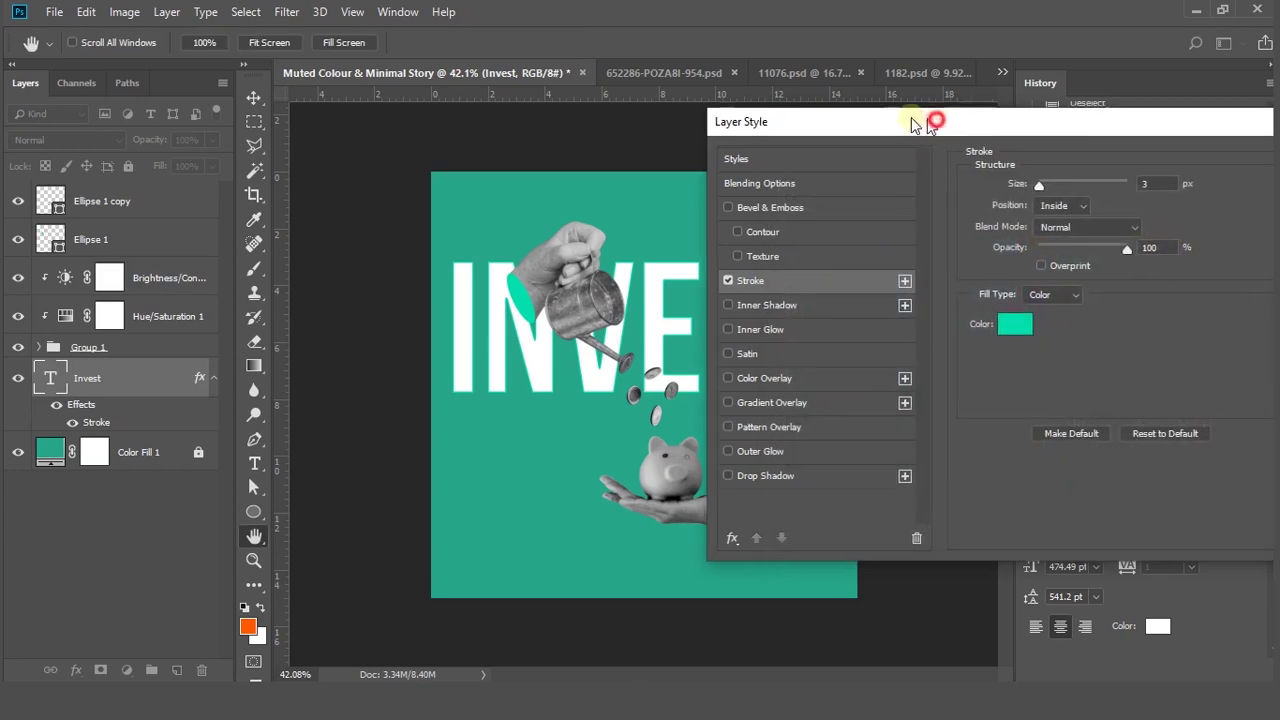
Set the Invest text's fill opacity to 0% in its blending options, leaving only the outline, and apply the style
drag(917, 121, 887, 119)
click(735, 185)
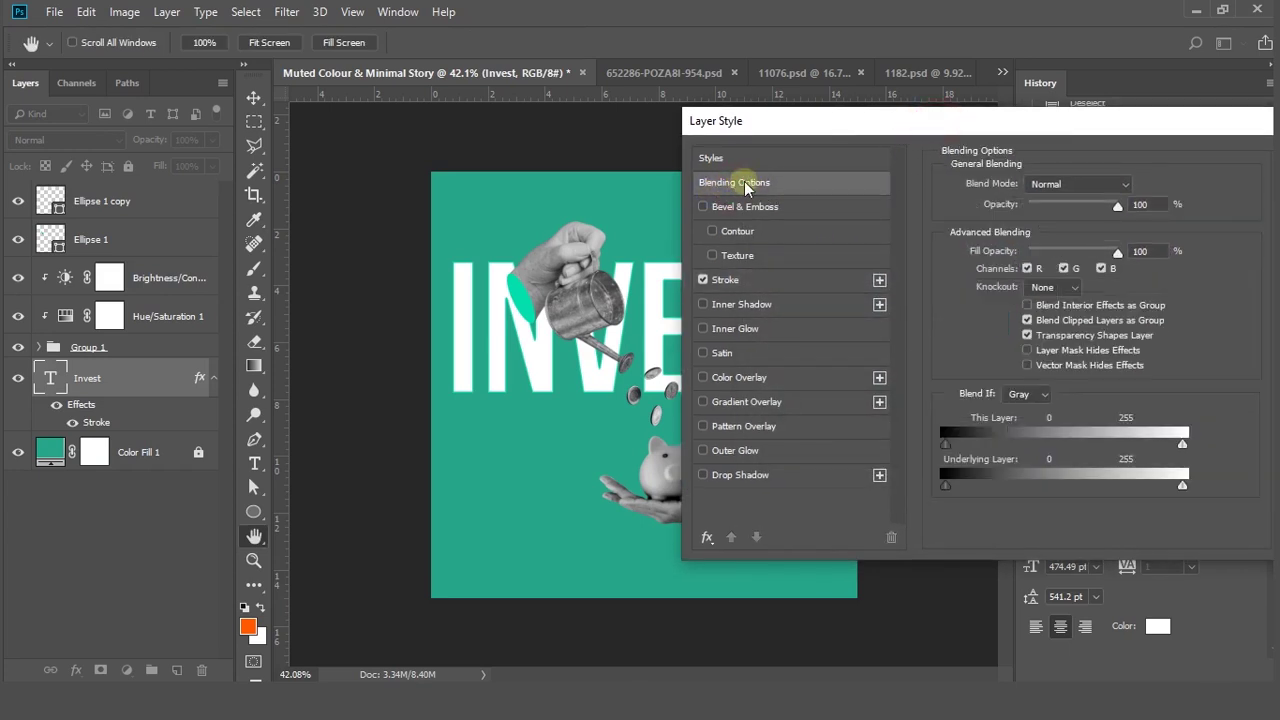
drag(1088, 250, 1003, 255)
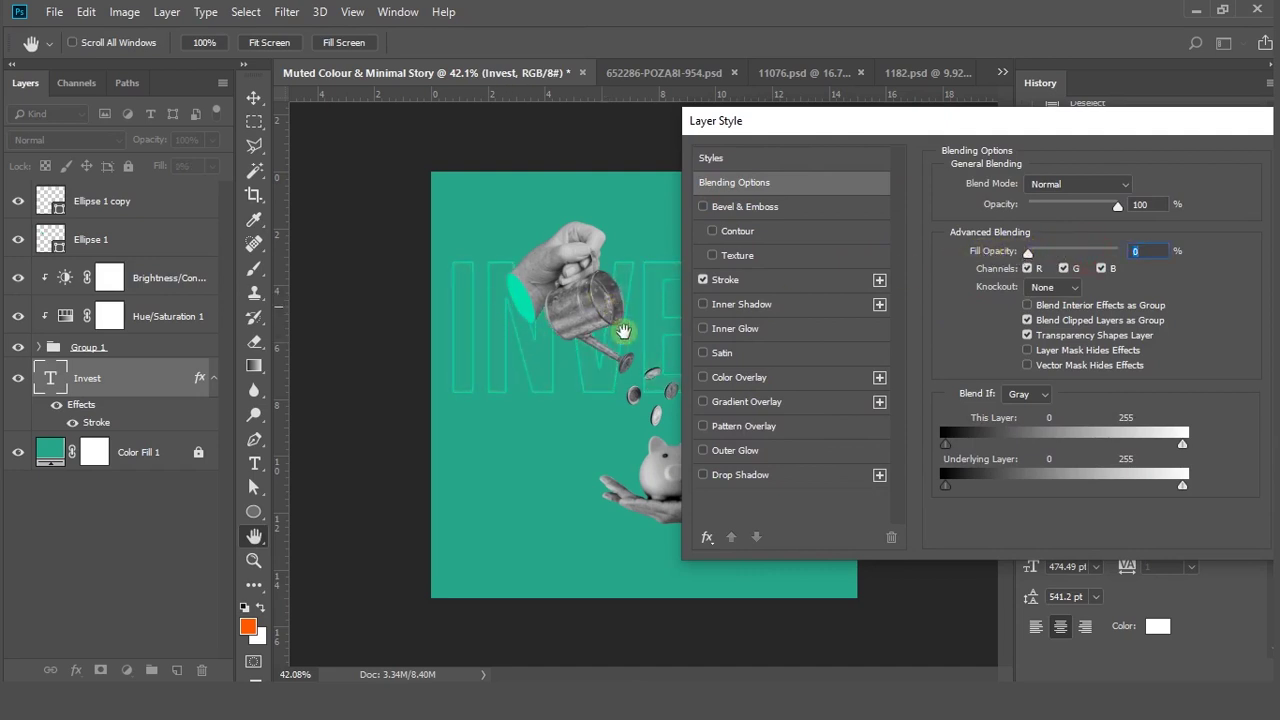
drag(975, 130, 937, 128)
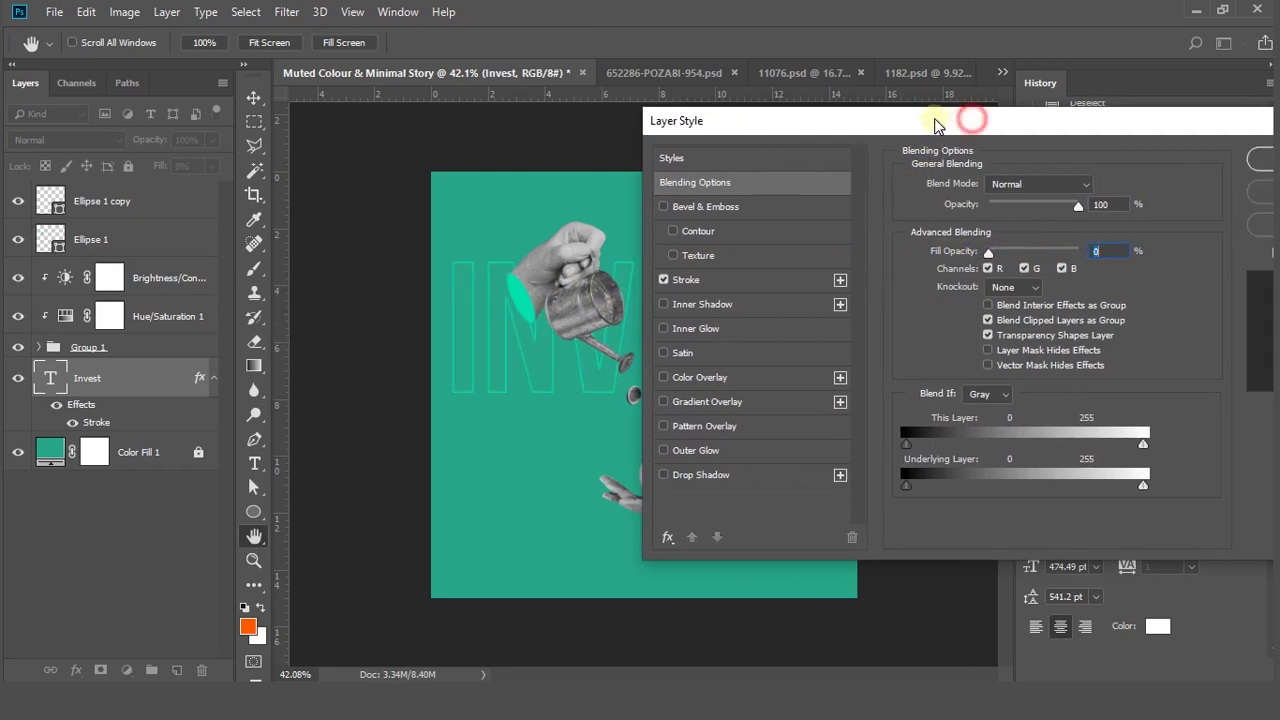
click(1261, 166)
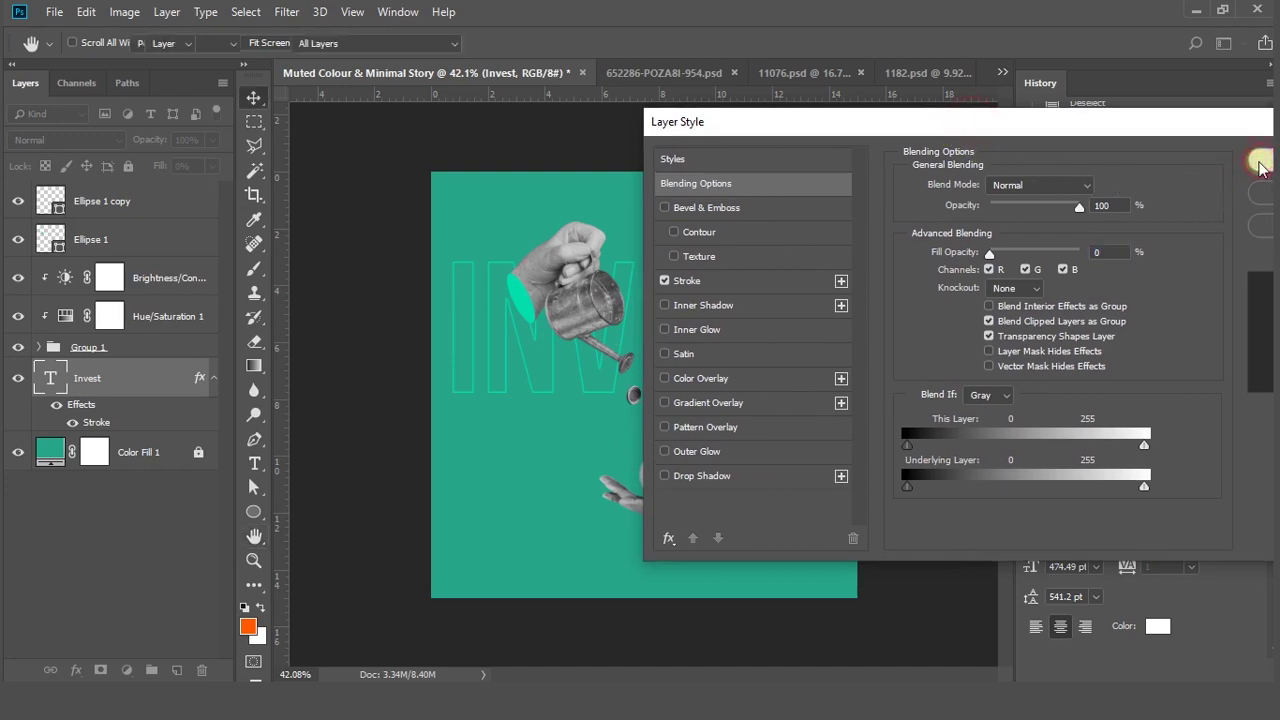
click(931, 301)
Duplicate the outlined Invest text directly below the original and change the copy's wording to "earn"
drag(728, 326, 743, 463)
key(ctrl+z)
click(254, 463)
click(488, 469)
key(ctrl+a)
text(earn)
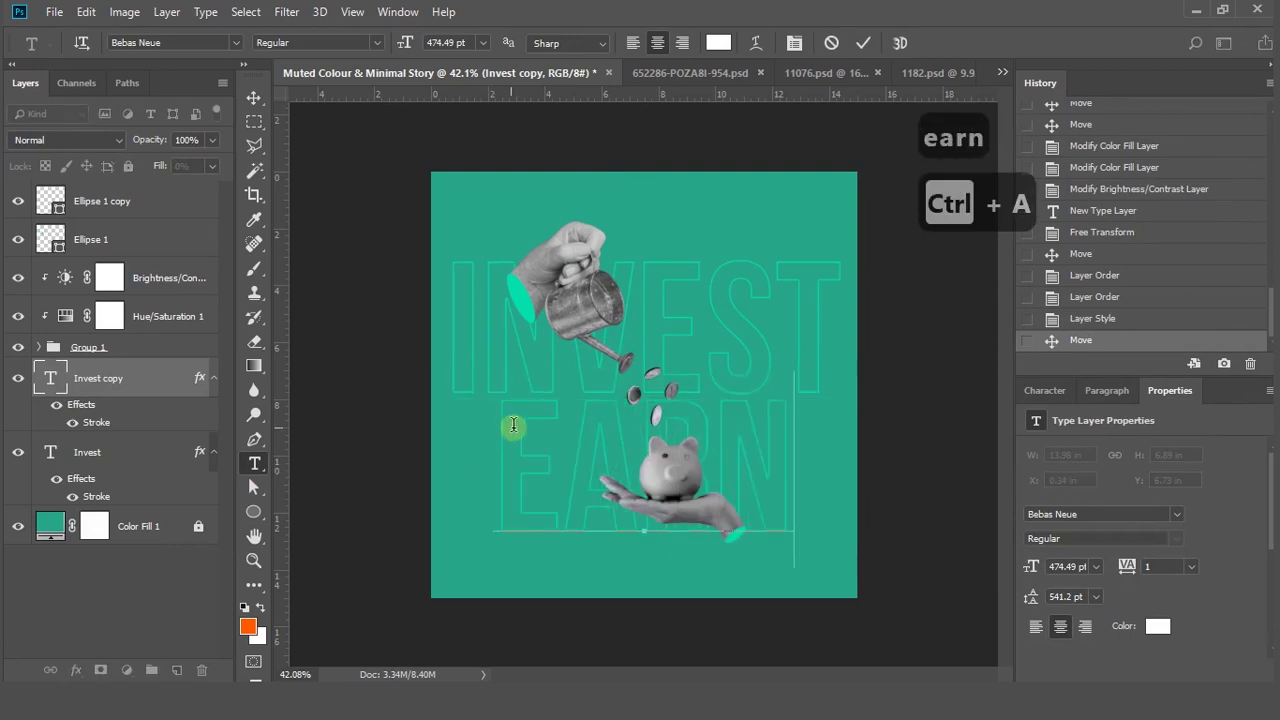
click(254, 97)
Try to scale down the two text lines together with the piggy bank hand, and undo the transform
drag(909, 491, 720, 370)
drag(834, 541, 757, 457)
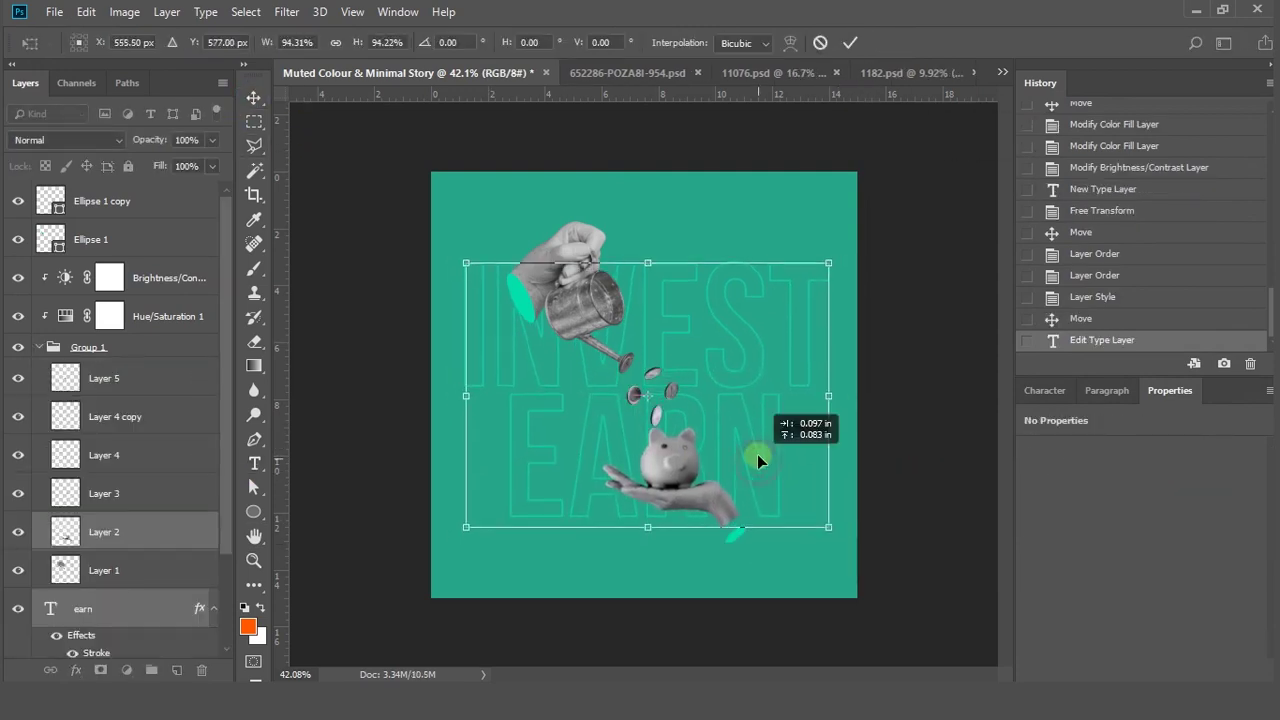
key(Return)
key(ctrl+z)
click(889, 415)
Collapse Group 1 and lock it completely
click(38, 347)
click(88, 358)
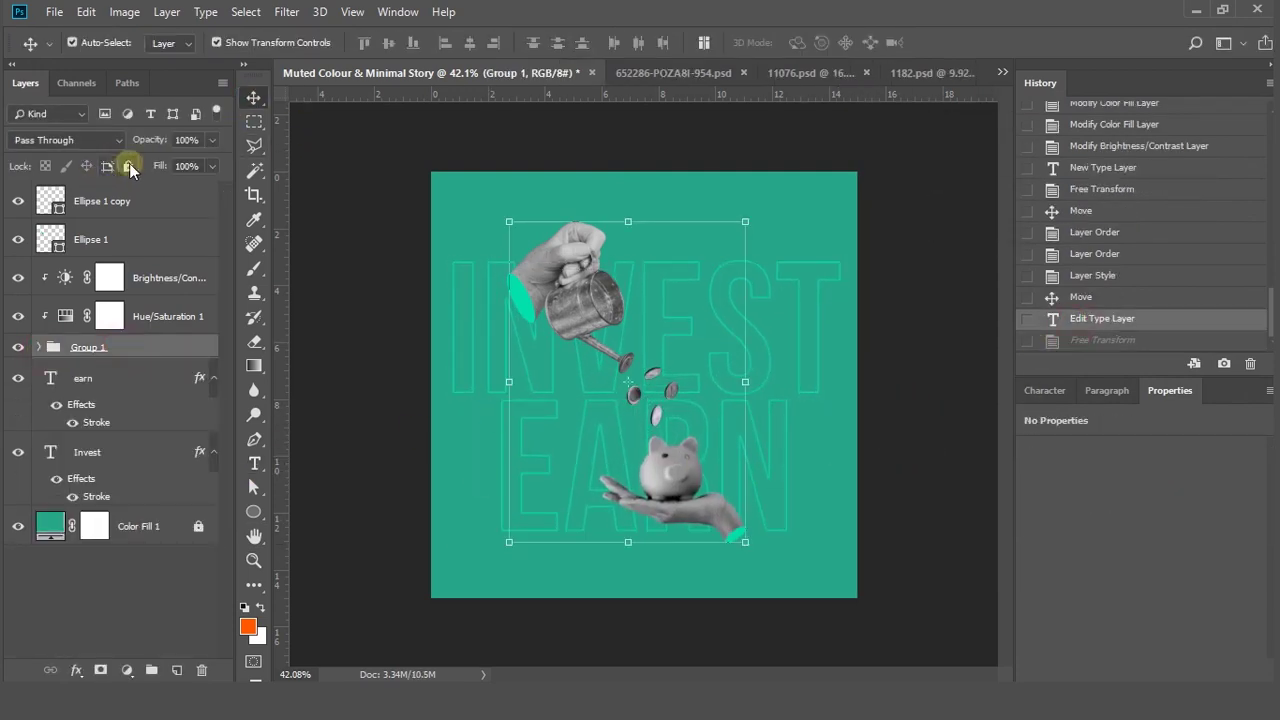
click(129, 166)
Select the earn and Invest text layers together, fine-tune their transform and nudge them slightly upward
click(86, 380)
shift+click(94, 452)
drag(846, 534, 837, 526)
key(Return)
key(Up)
key(Up)
key(Up)
key(Up)
key(Up)
key(Up)
key(Return)
click(909, 464)
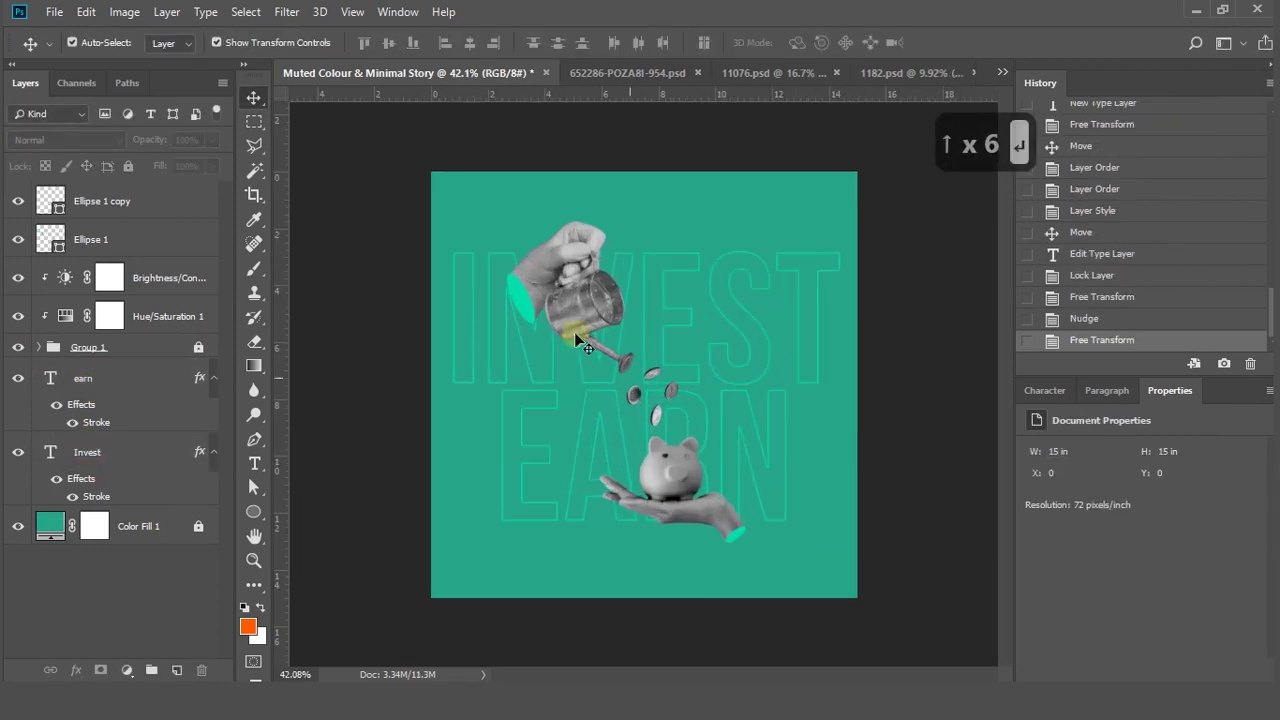
Change the fill of both wrist ellipses, Ellipse 1 and Ellipse 1 copy, to white ffffff
click(523, 300)
shift+click(733, 535)
click(532, 292)
double_click(50, 234)
drag(850, 258, 760, 215)
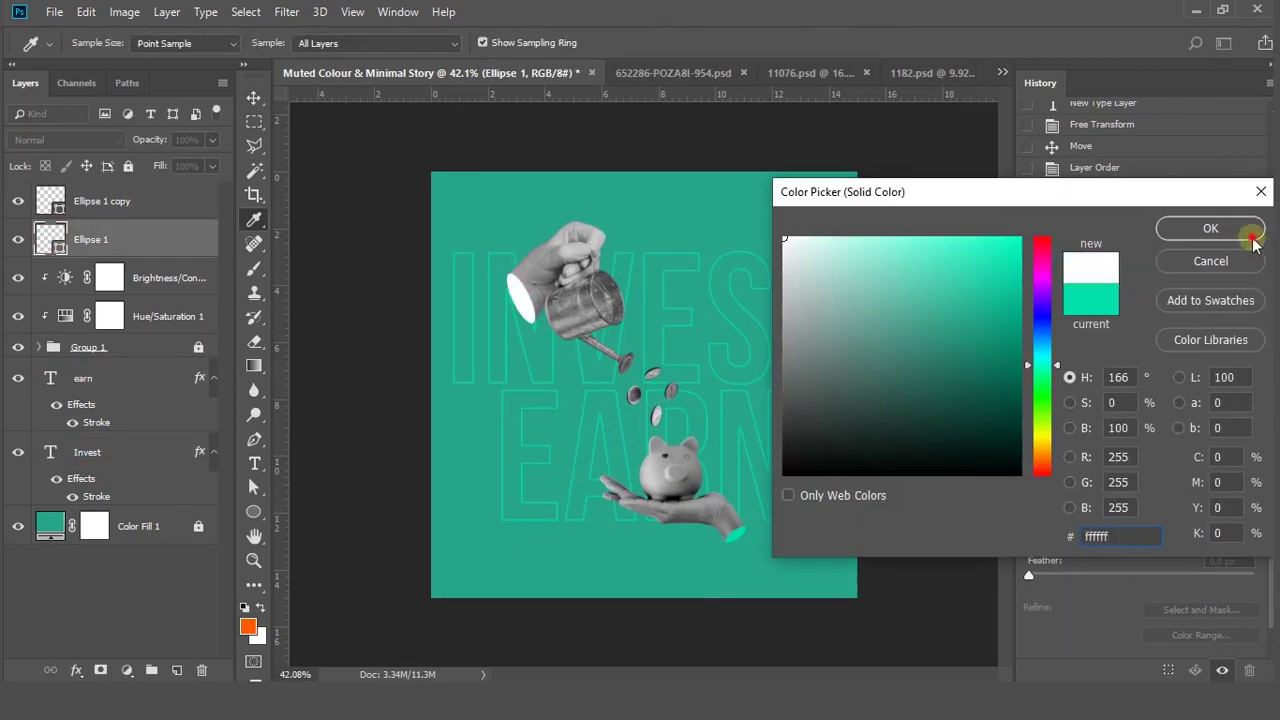
click(1240, 232)
double_click(48, 204)
drag(869, 280, 723, 211)
click(1230, 230)
click(904, 356)
scroll(880, 390, down, 2)
scroll(850, 440, up, 1)
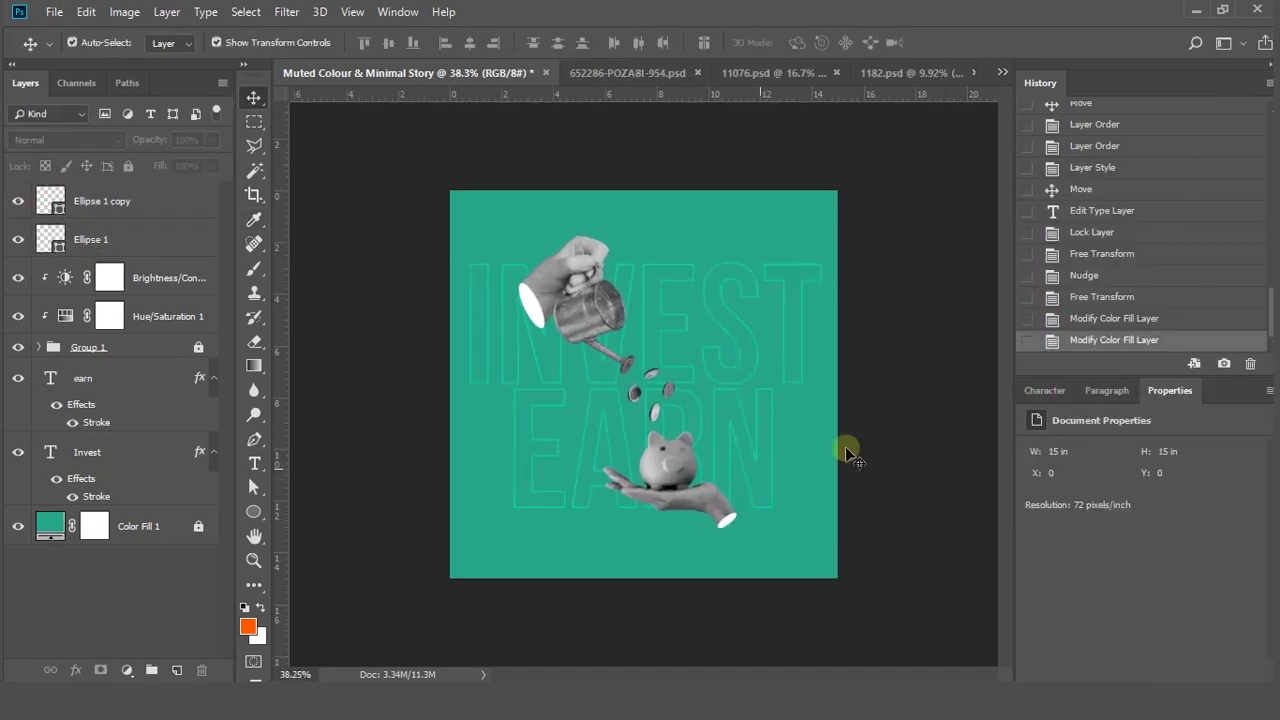
Select both text lines on the canvas and scale them down slightly about their centre
drag(845, 446, 760, 370)
drag(820, 505, 805, 496)
key(Return)
click(855, 448)
scroll(855, 448, down, 1)
scroll(855, 448, up, 8)
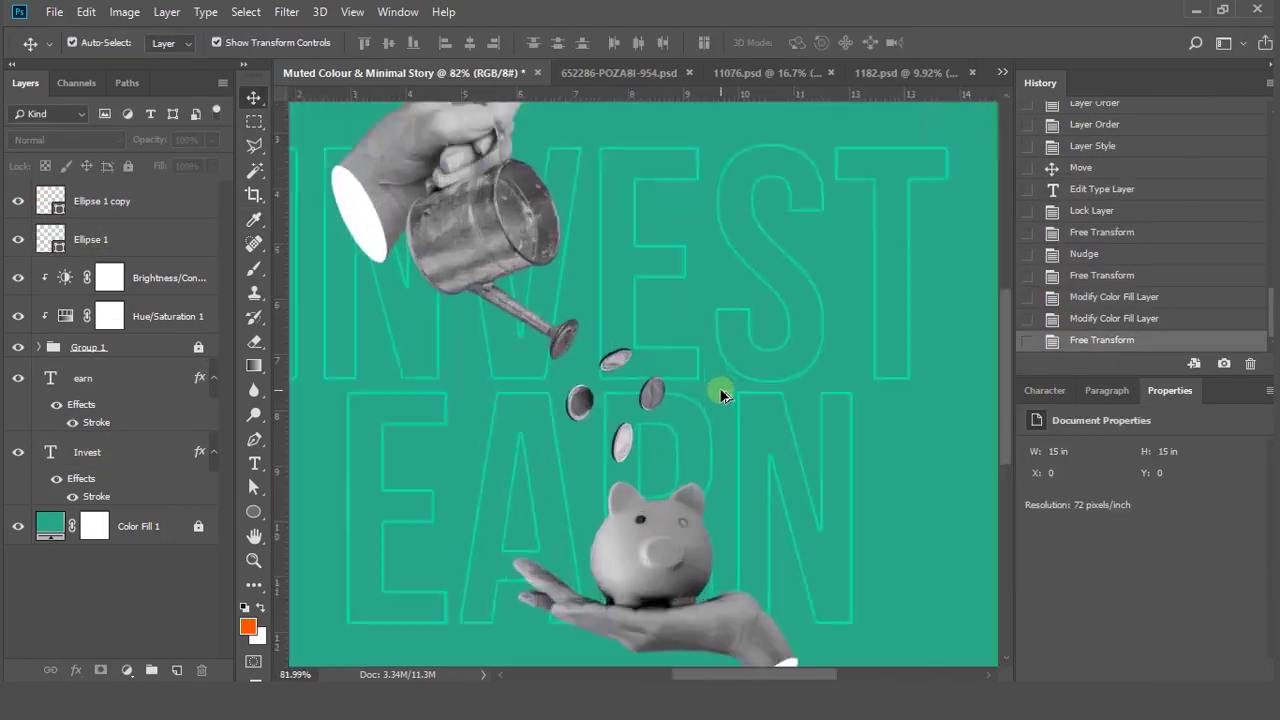
scroll(723, 394, down, 4)
Try a slightly lower brightness on the cutouts' Brightness/Contrast adjustment
key(ctrl+z)
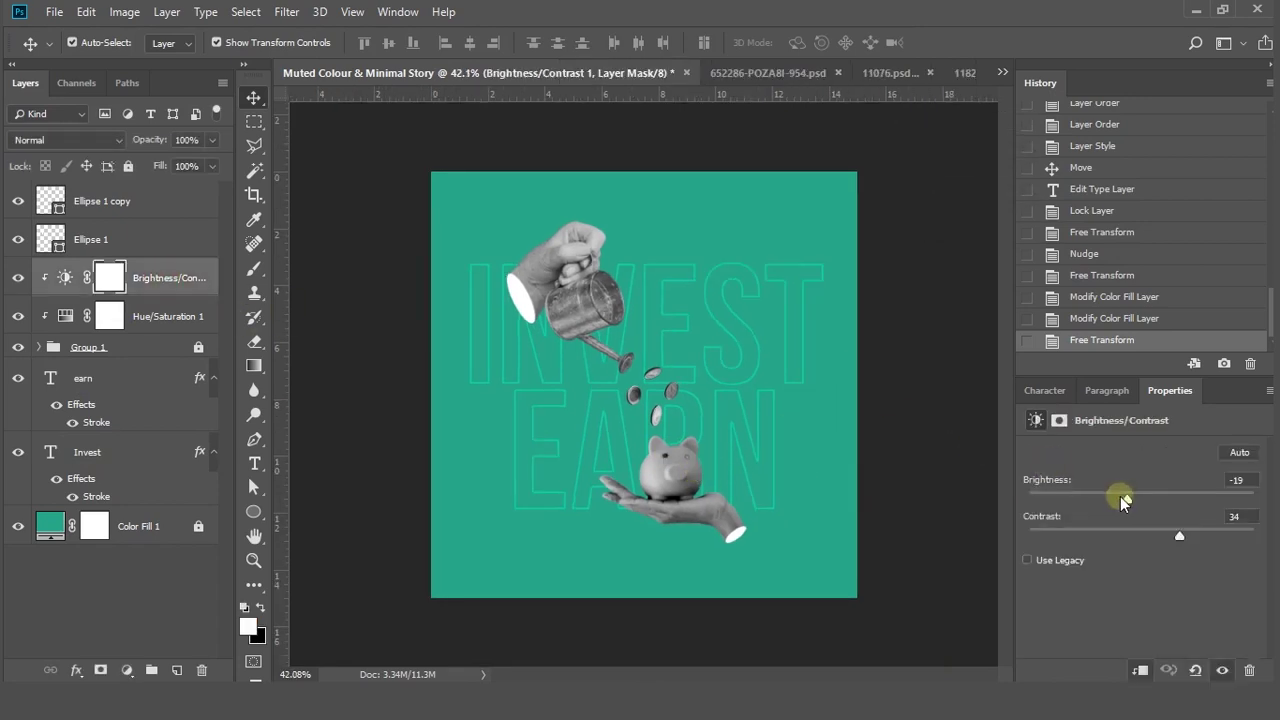
drag(1122, 500, 1112, 497)
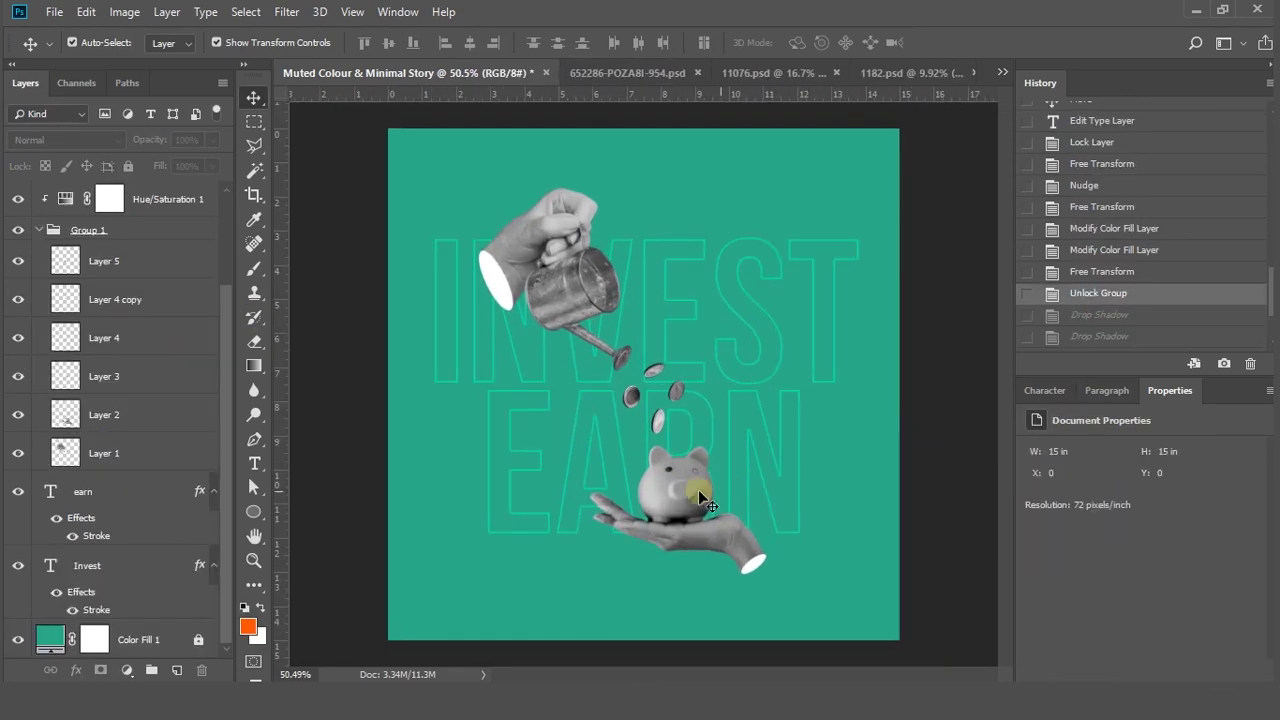
Select the piggy bank and hand cutout, Layer 2, and add a drop shadow effect to it
click(698, 489)
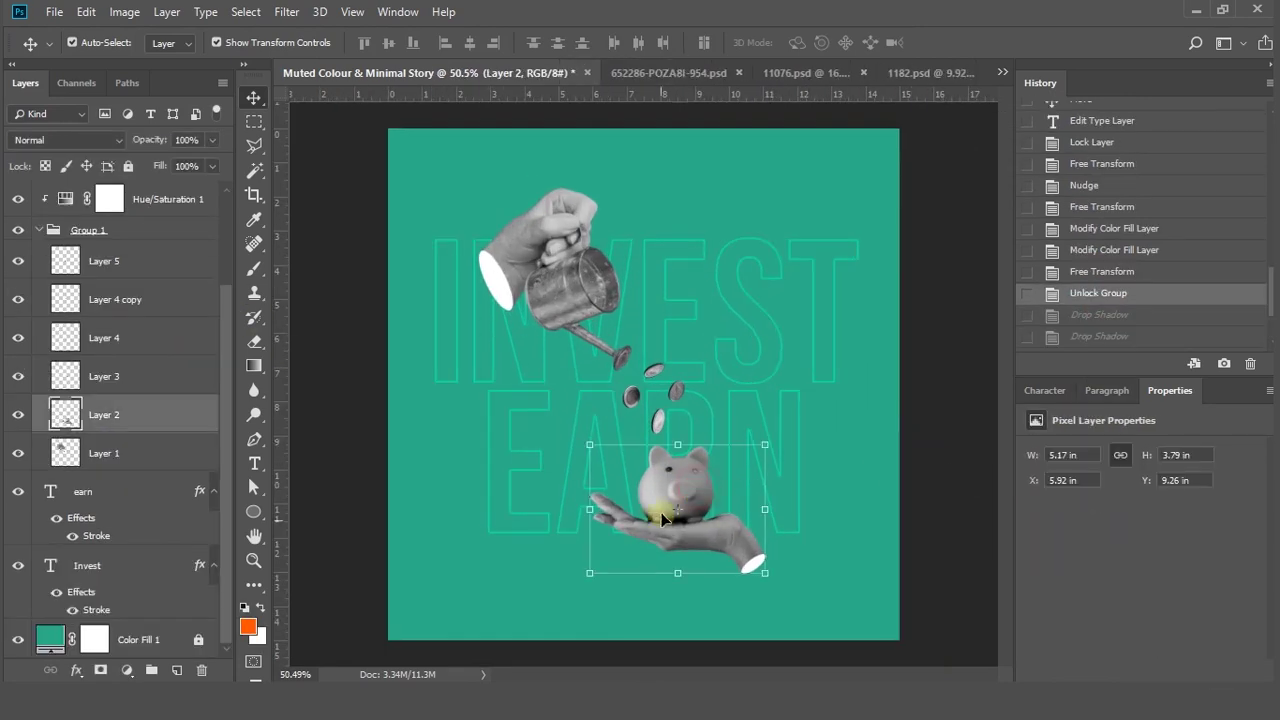
scroll(682, 537, up, 6)
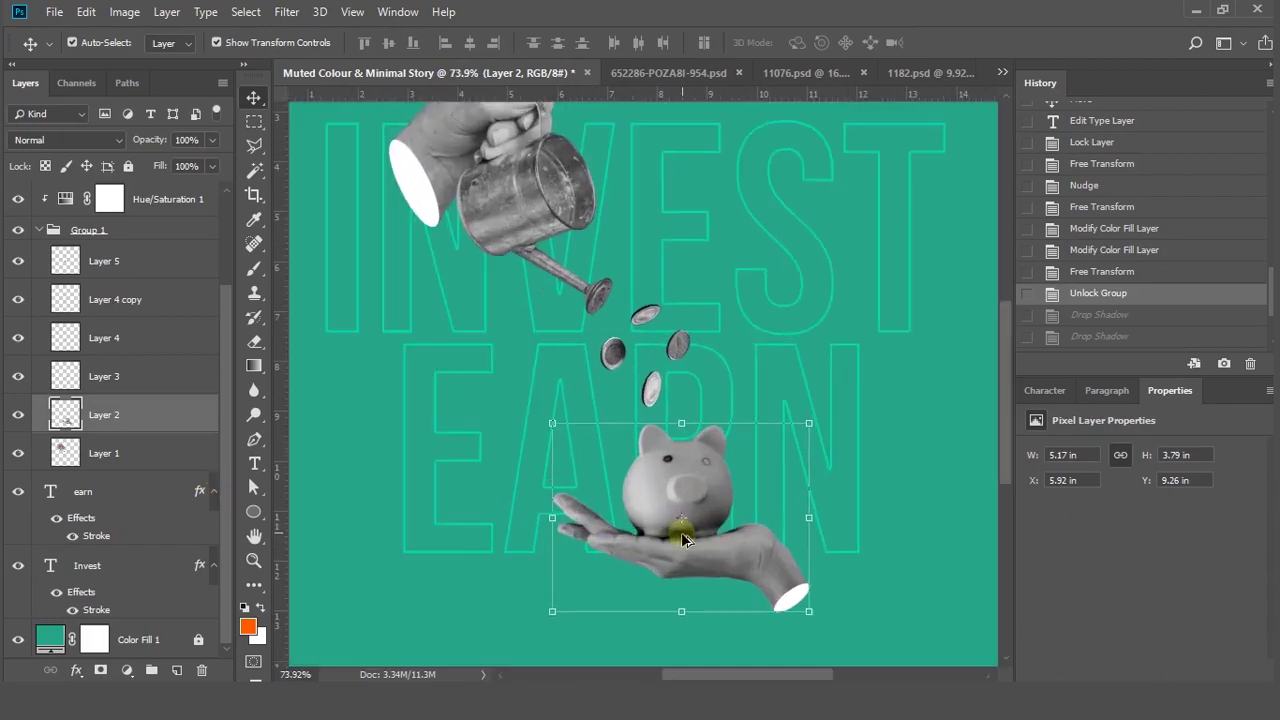
drag(714, 546, 701, 489)
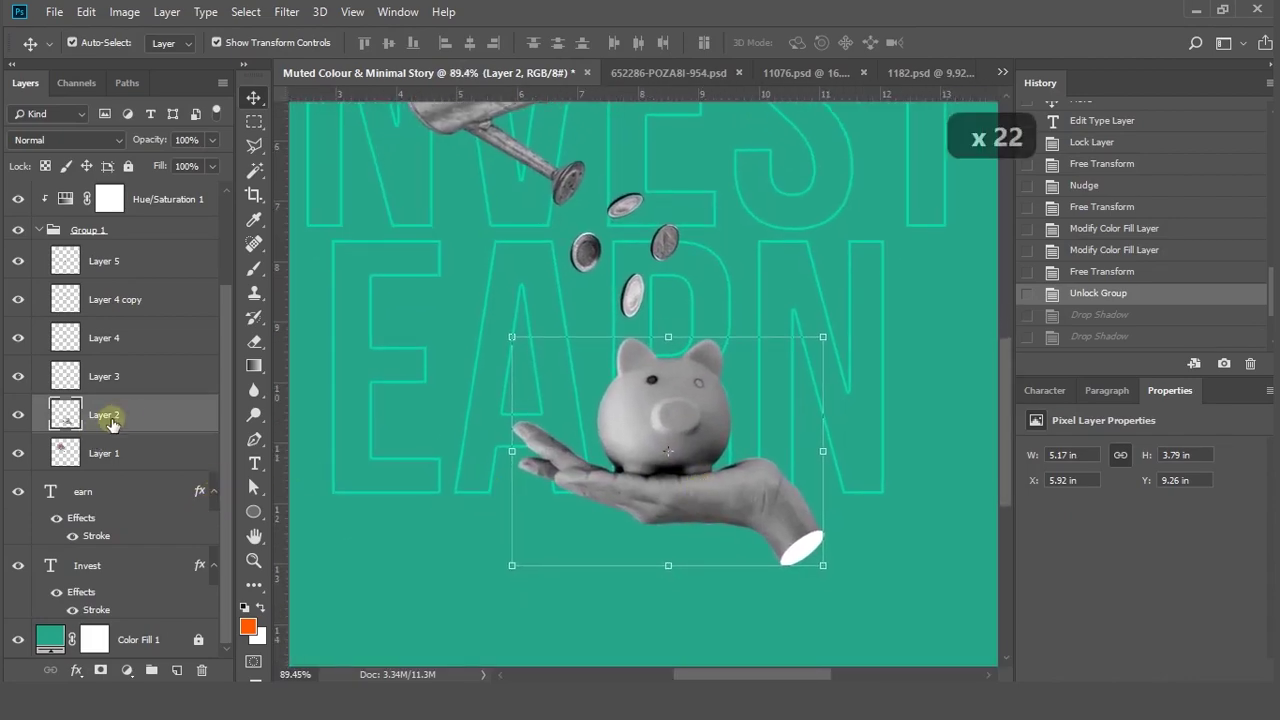
right_click(120, 418)
click(217, 28)
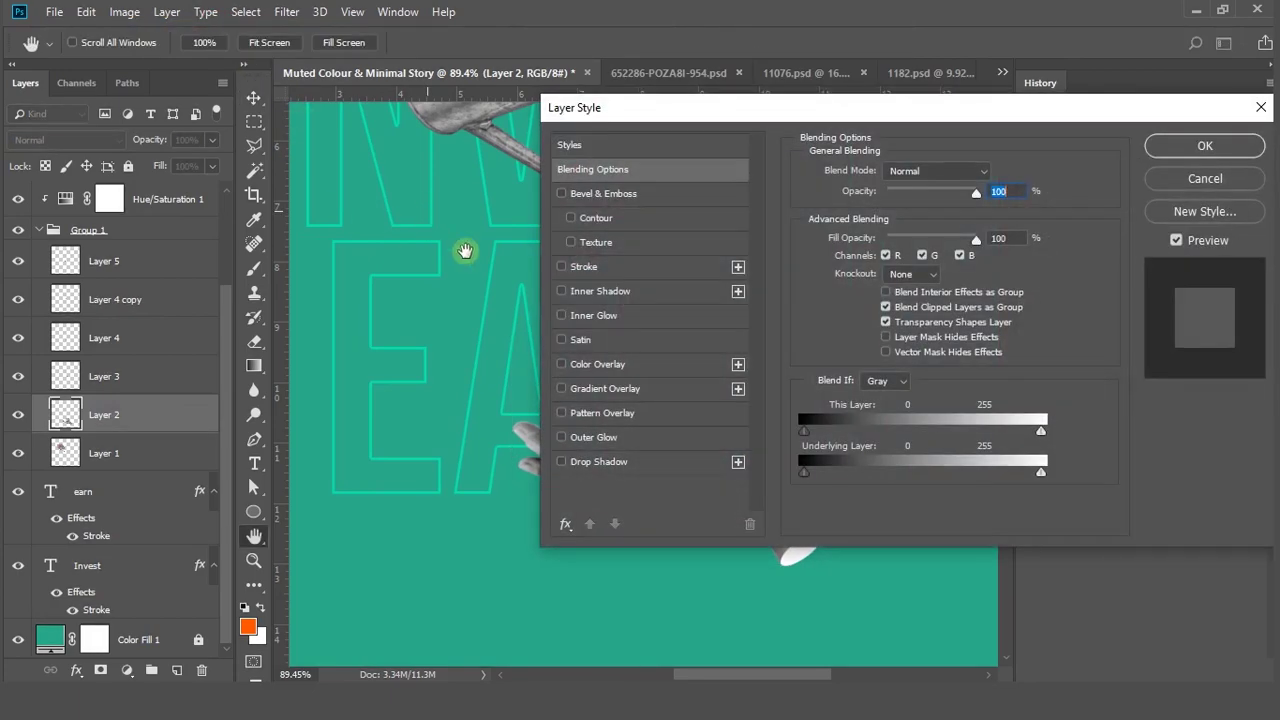
drag(617, 117, 843, 81)
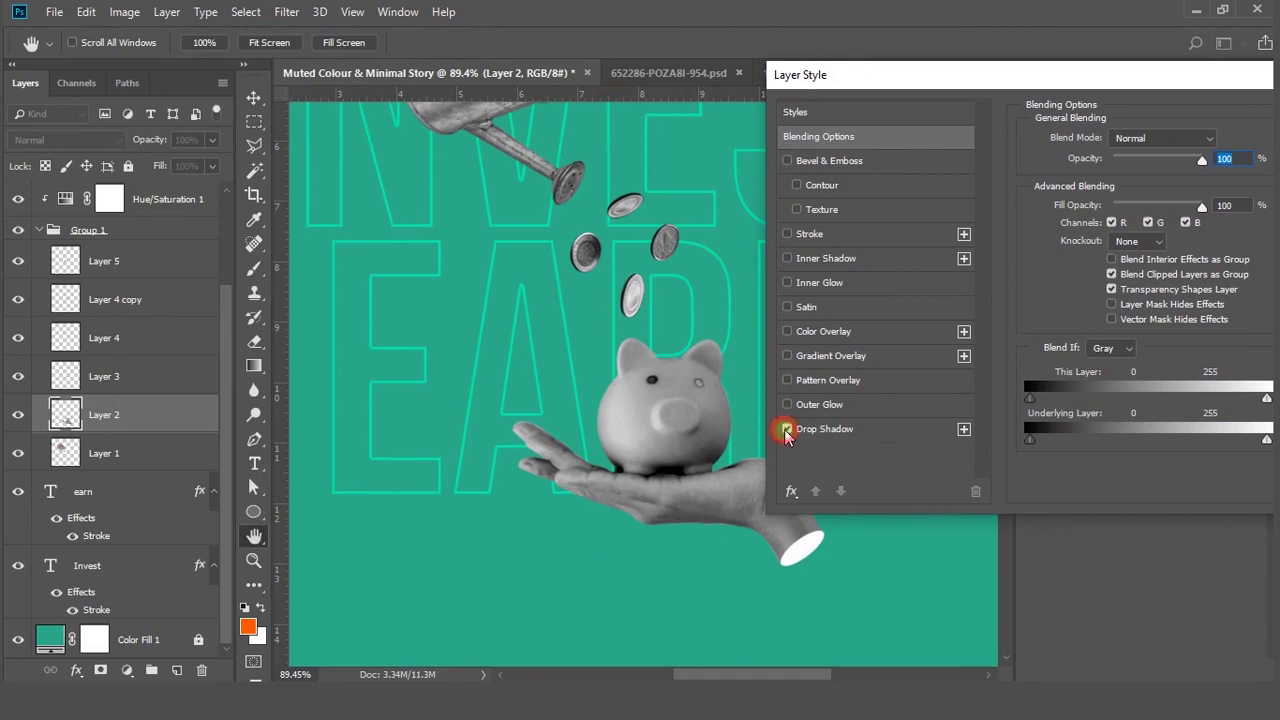
click(810, 428)
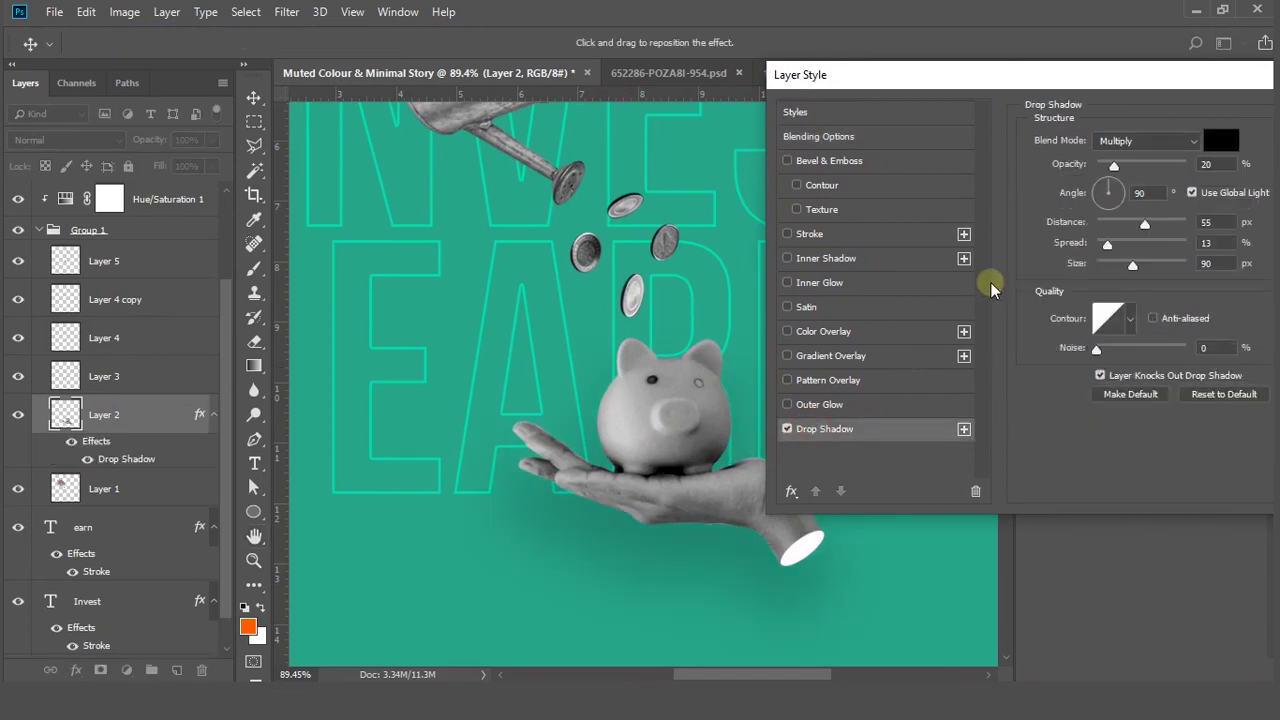
Set Layer 2's drop shadow to 20% opacity, 60 px distance and 15% spread, and apply it
drag(1119, 165, 1117, 168)
text(2)
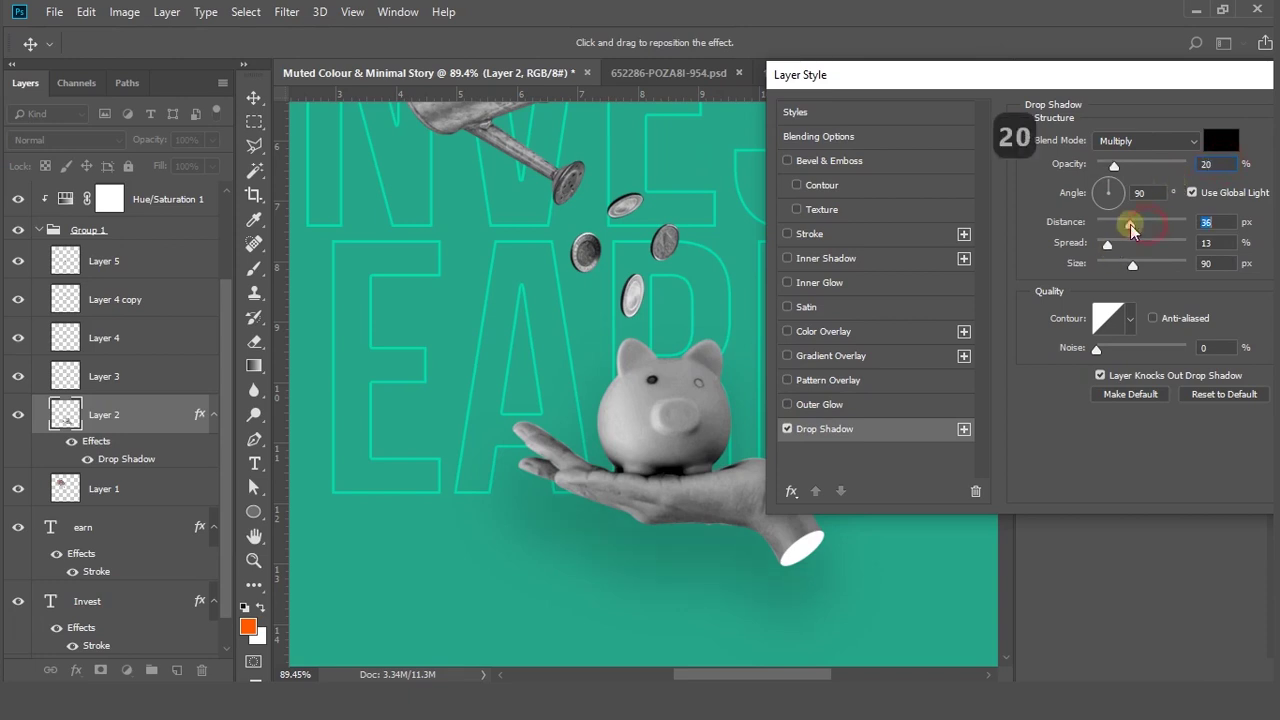
mouse_move(1131, 229)
mouse_down()
mouse_move(1158, 226)
mouse_move(1138, 230)
mouse_move(1150, 233)
mouse_up()
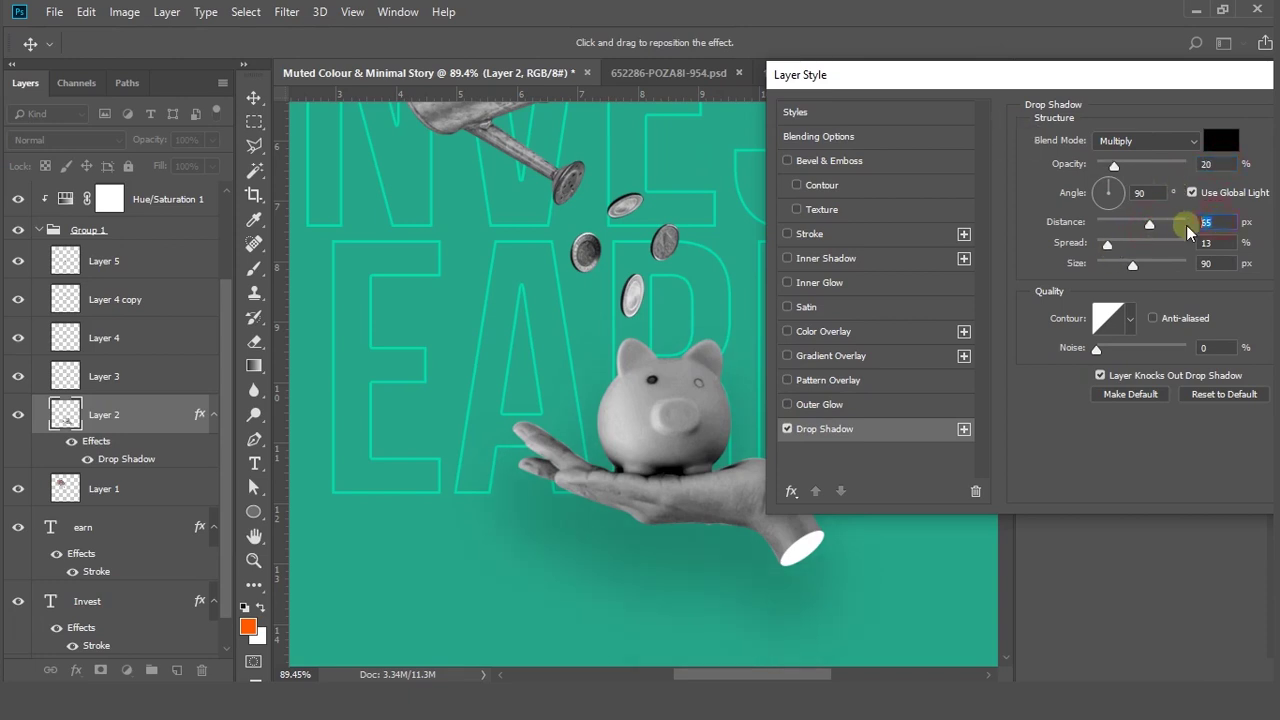
text(60)
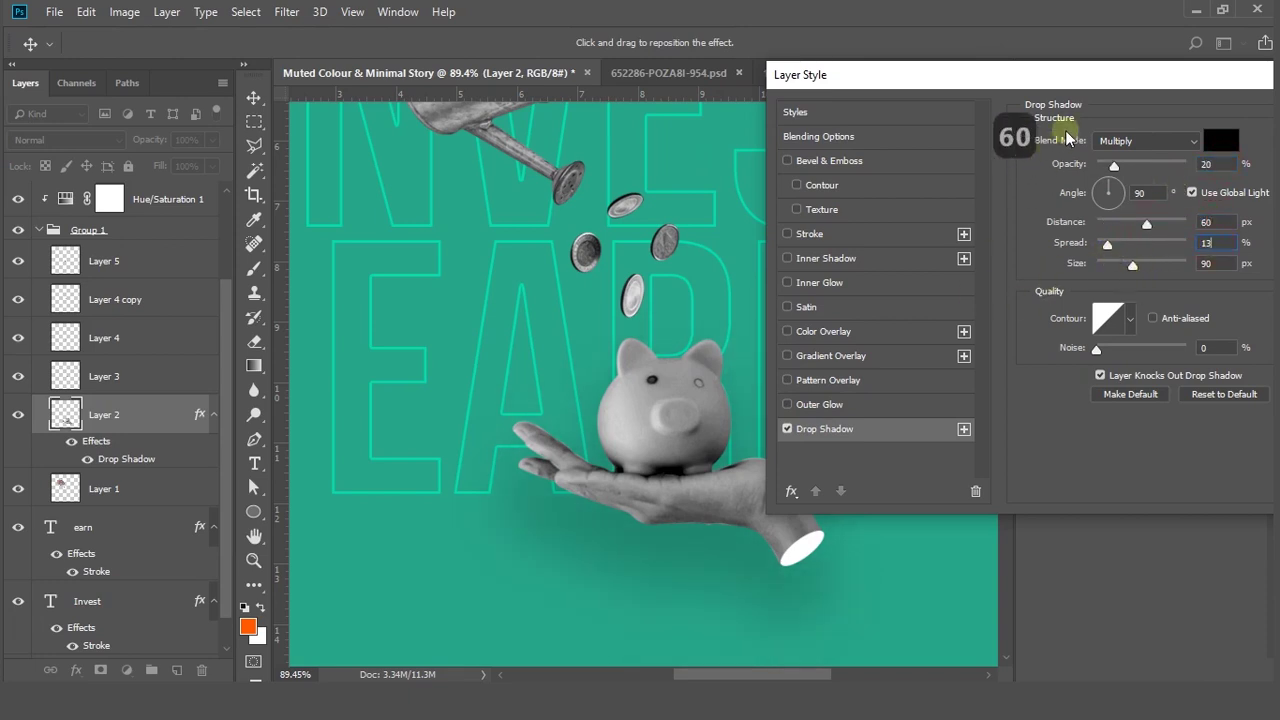
drag(1082, 82, 677, 132)
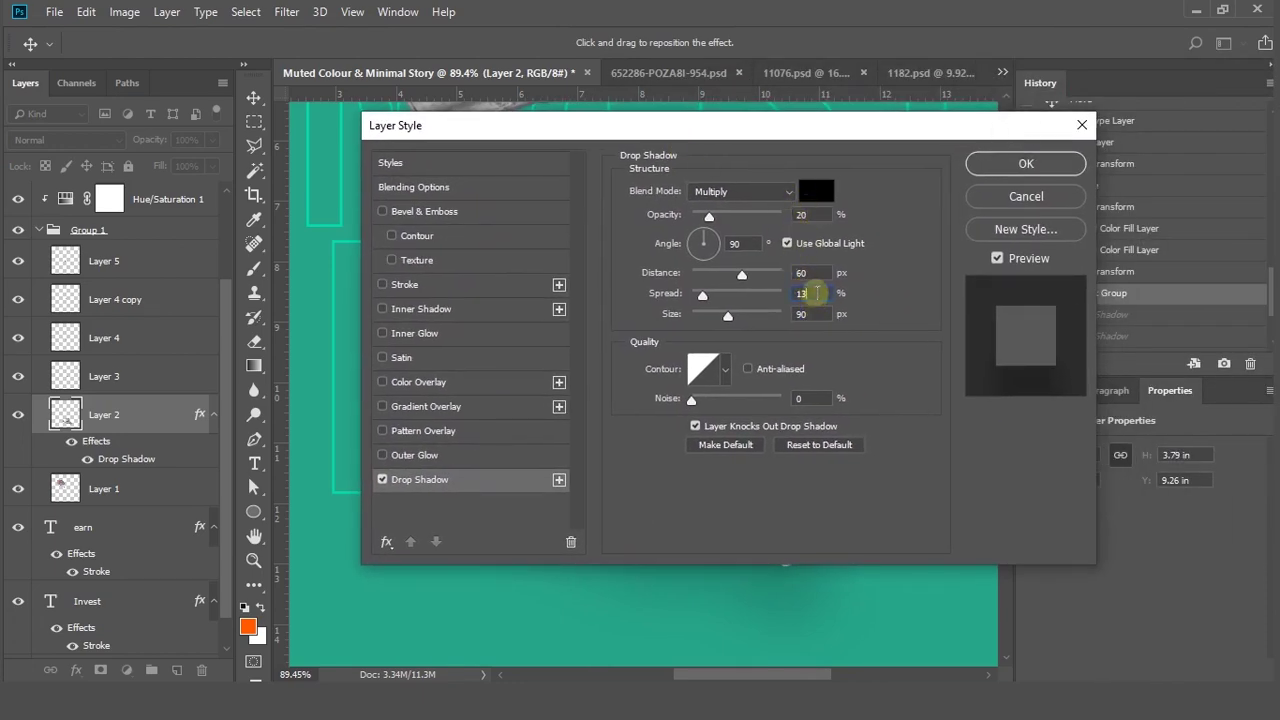
text(15)
click(1040, 163)
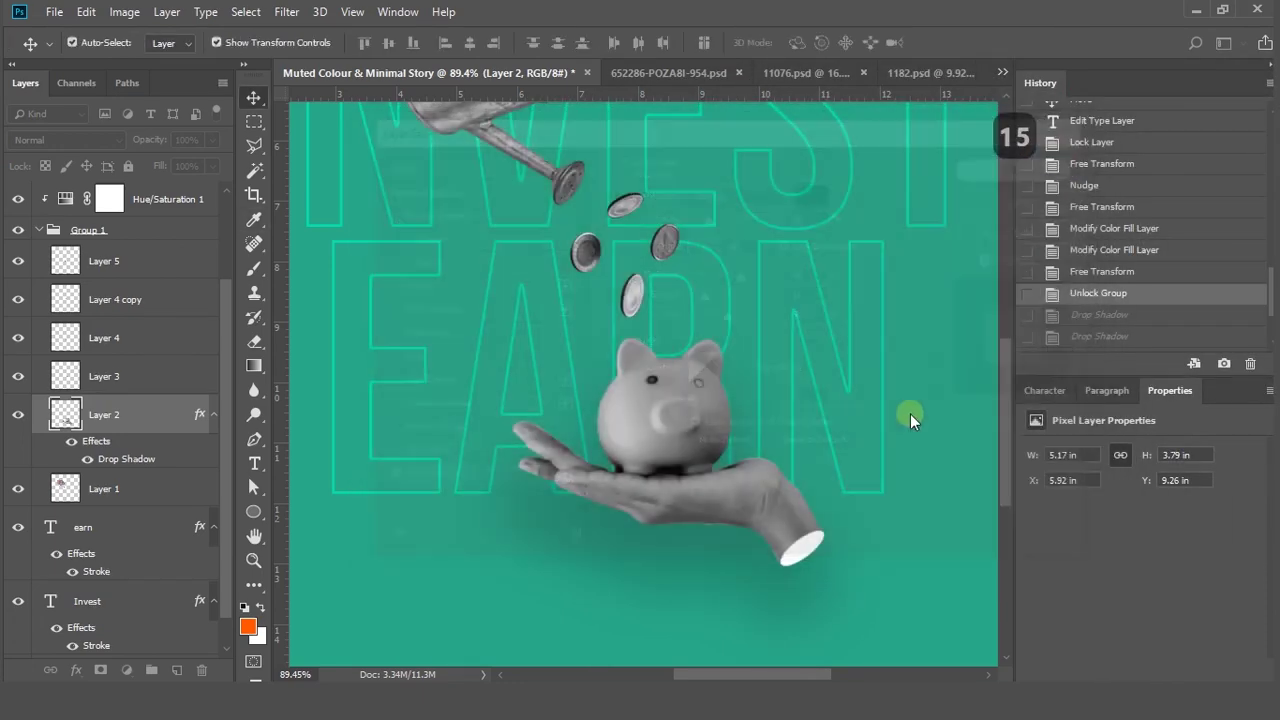
key(ctrl+0)
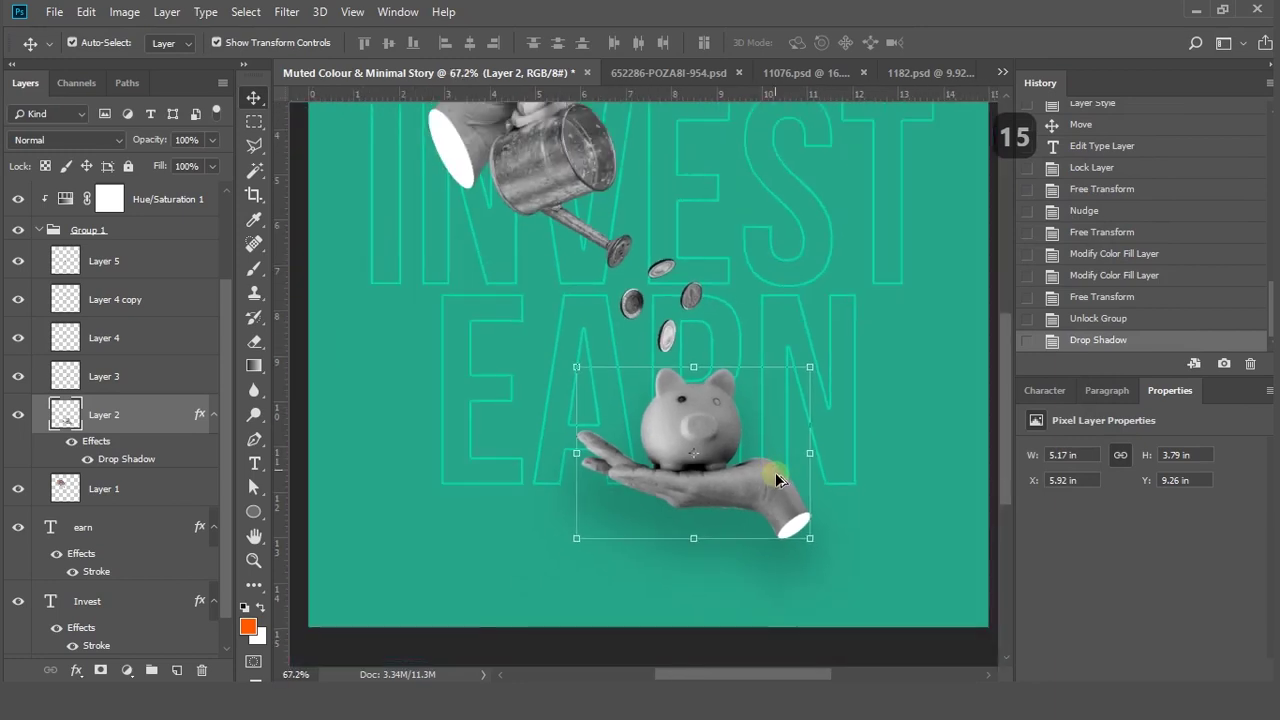
click(931, 450)
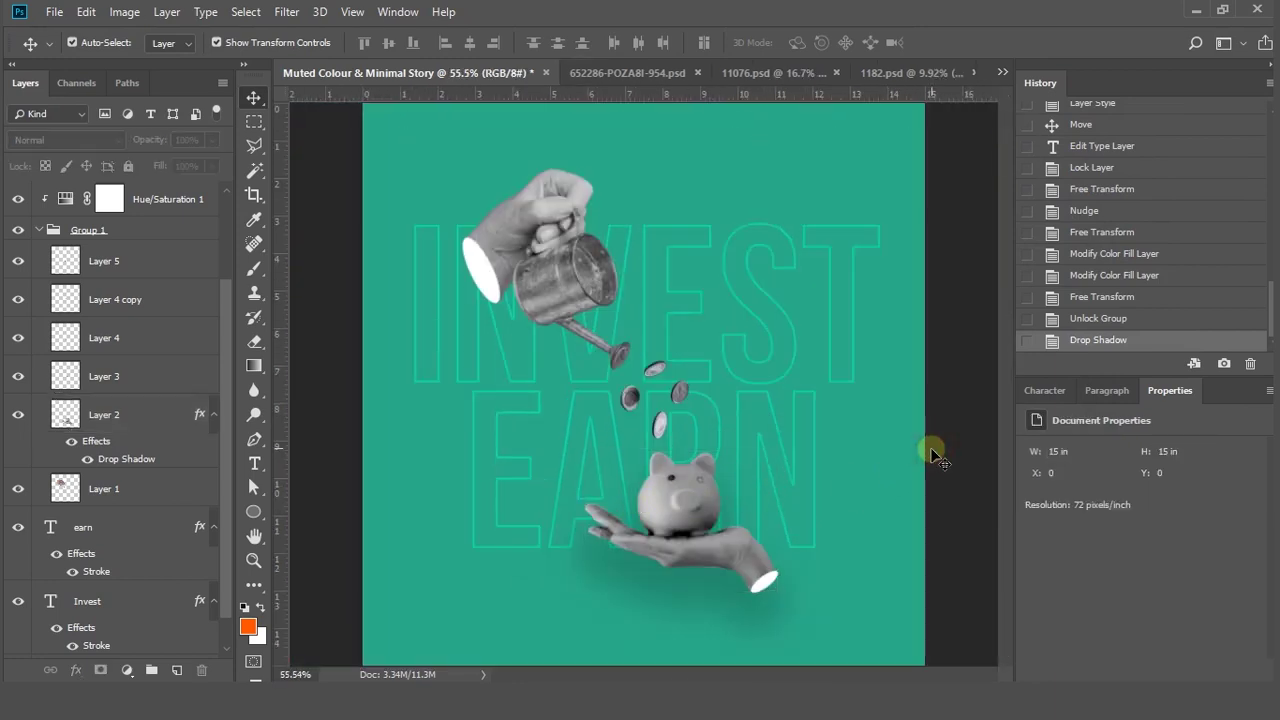
Copy Layer 2's drop shadow effect onto the other cutouts: Layer 1, Layer 3, Layer 4, Layer 4 copy and Layer 5
click(697, 567)
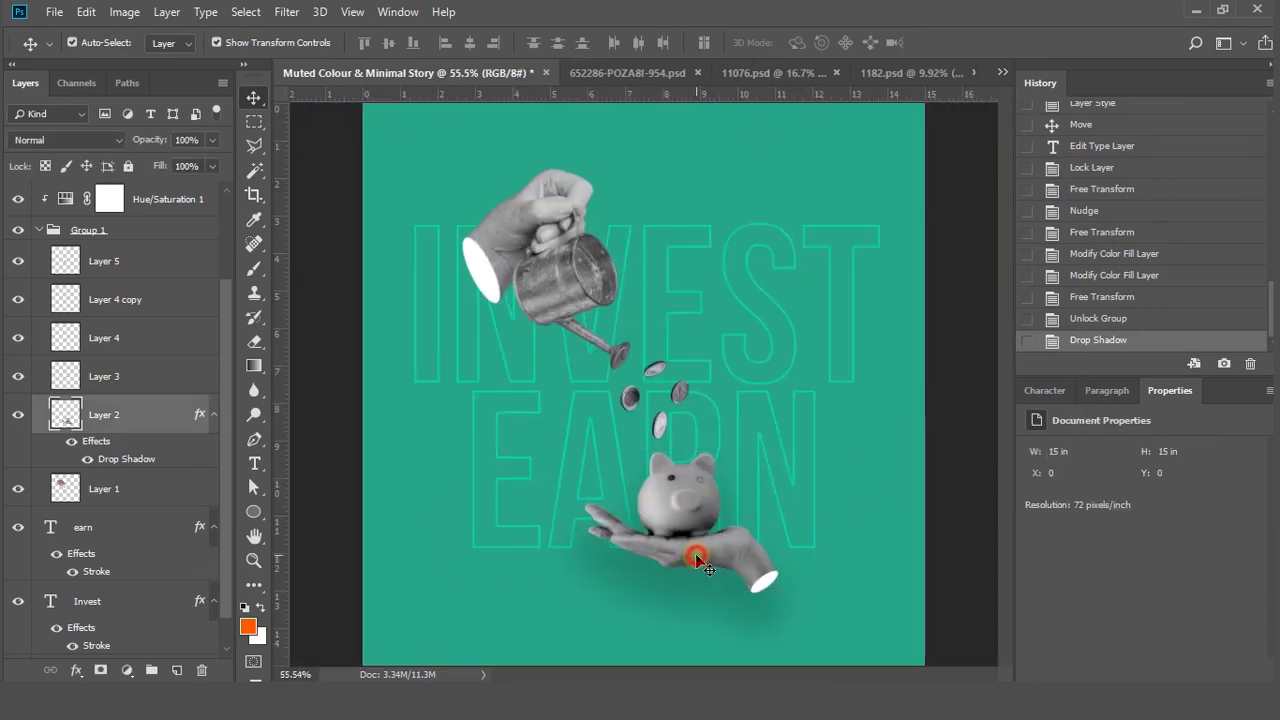
drag(102, 446, 114, 506)
drag(100, 441, 136, 280)
click(962, 409)
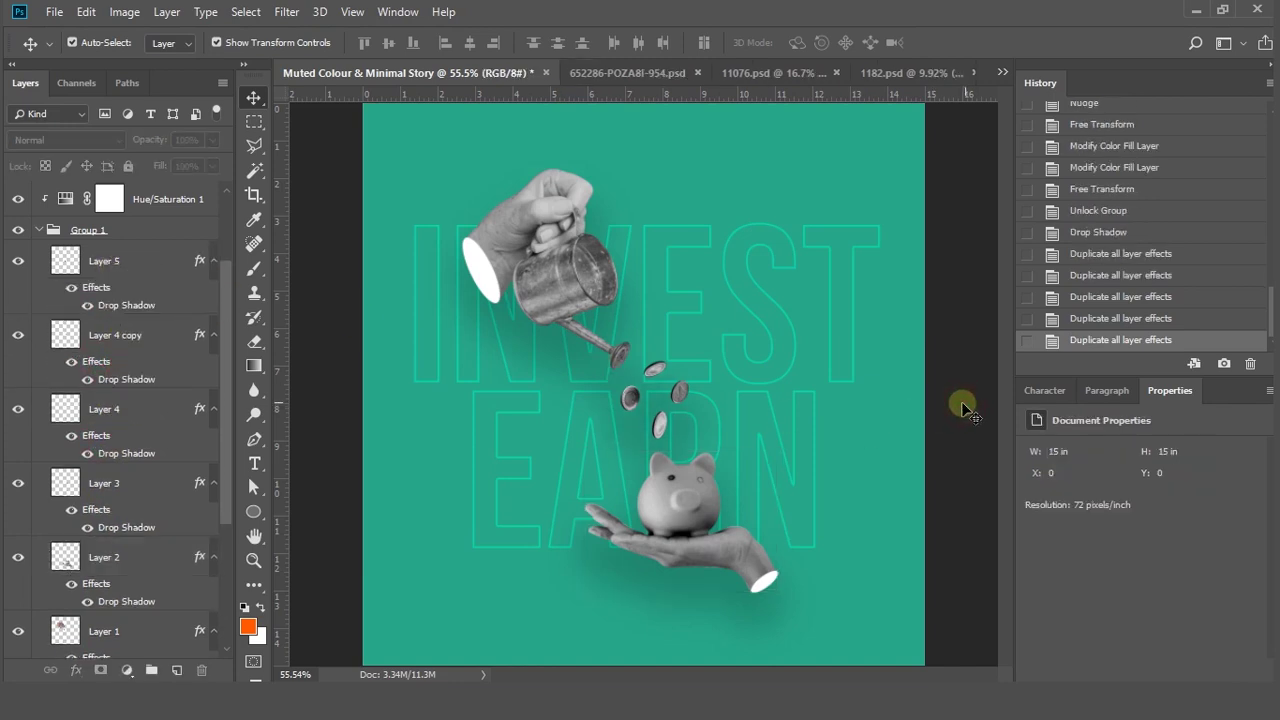
scroll(947, 418, down, 2)
scroll(947, 418, down, 1)
scroll(820, 462, up, 2)
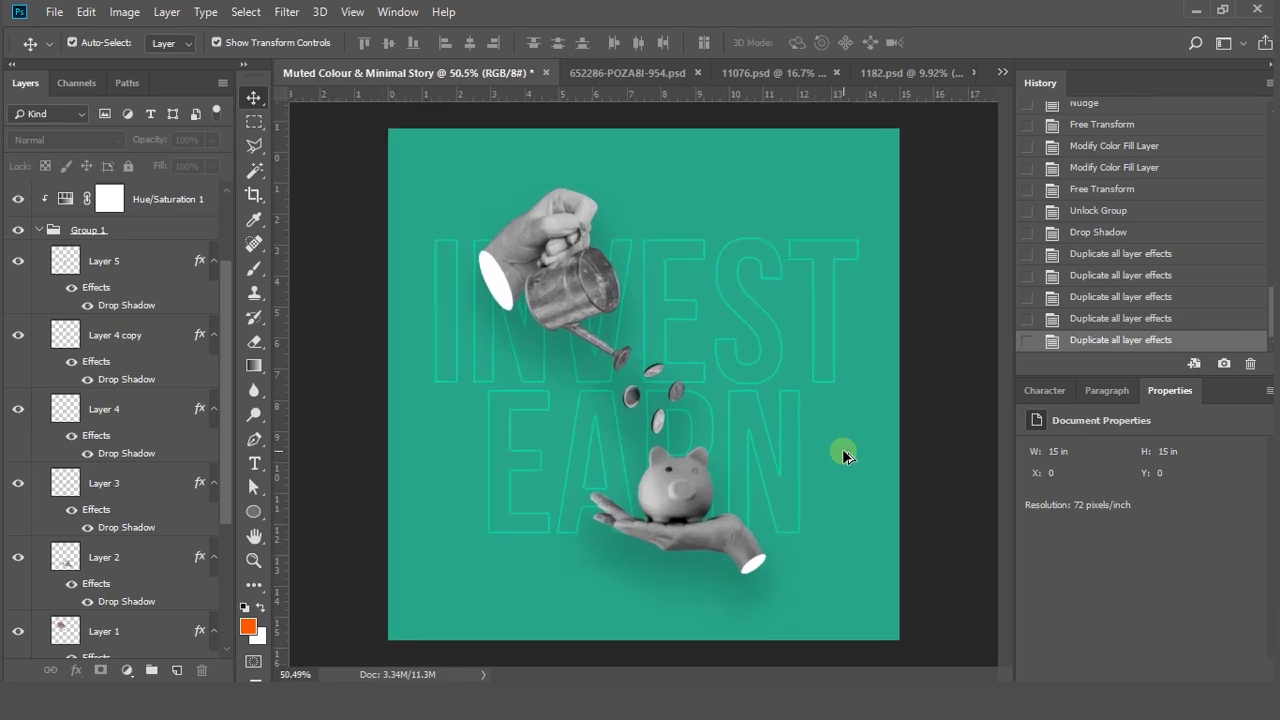
Set Layer 2's drop shadow opacity to 15% and copy the updated effect onto the neighbouring cutout layers, undoing a misplaced copy
scroll(133, 543, down, 1)
click(108, 556)
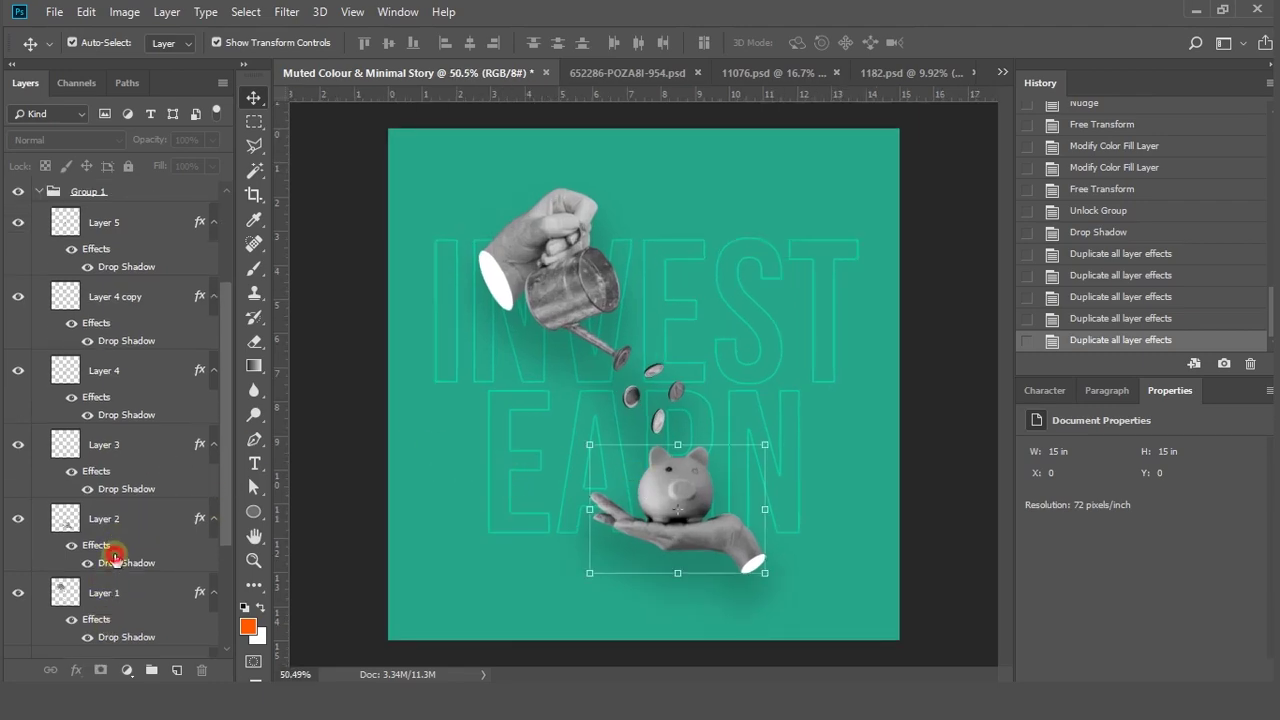
double_click(112, 548)
drag(484, 128, 791, 134)
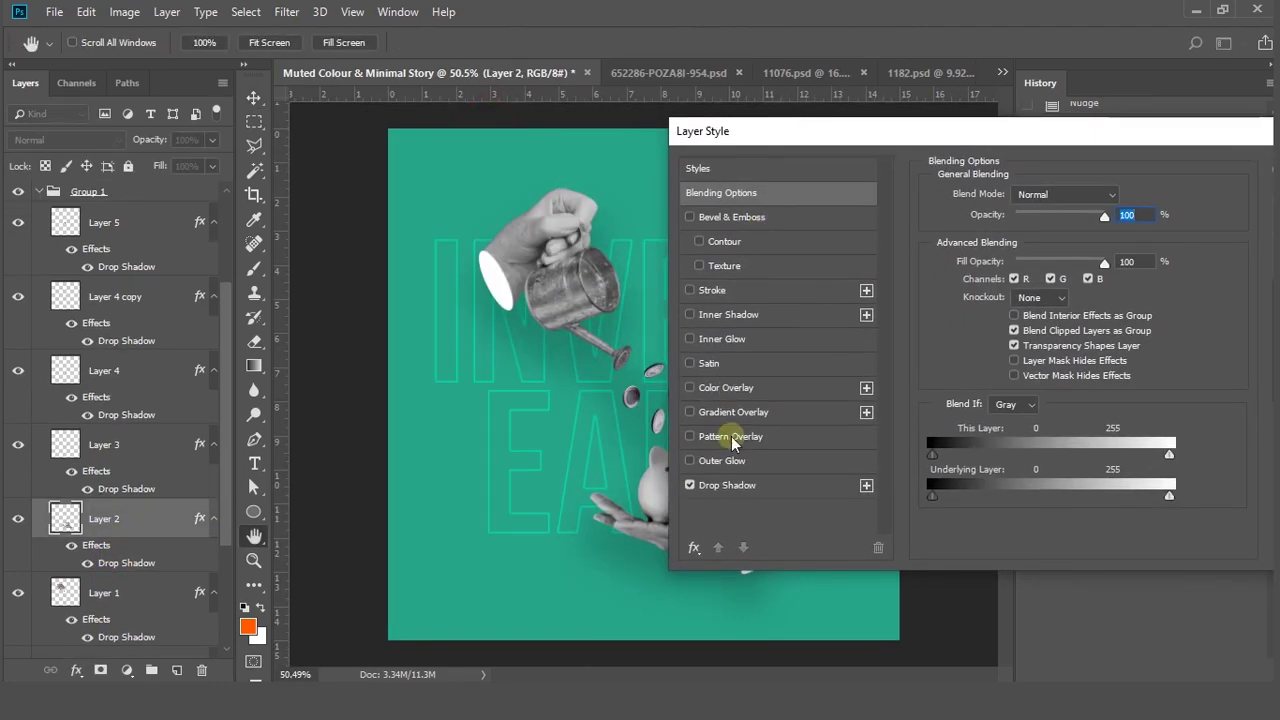
click(733, 485)
click(1112, 220)
text(15)
key(Return)
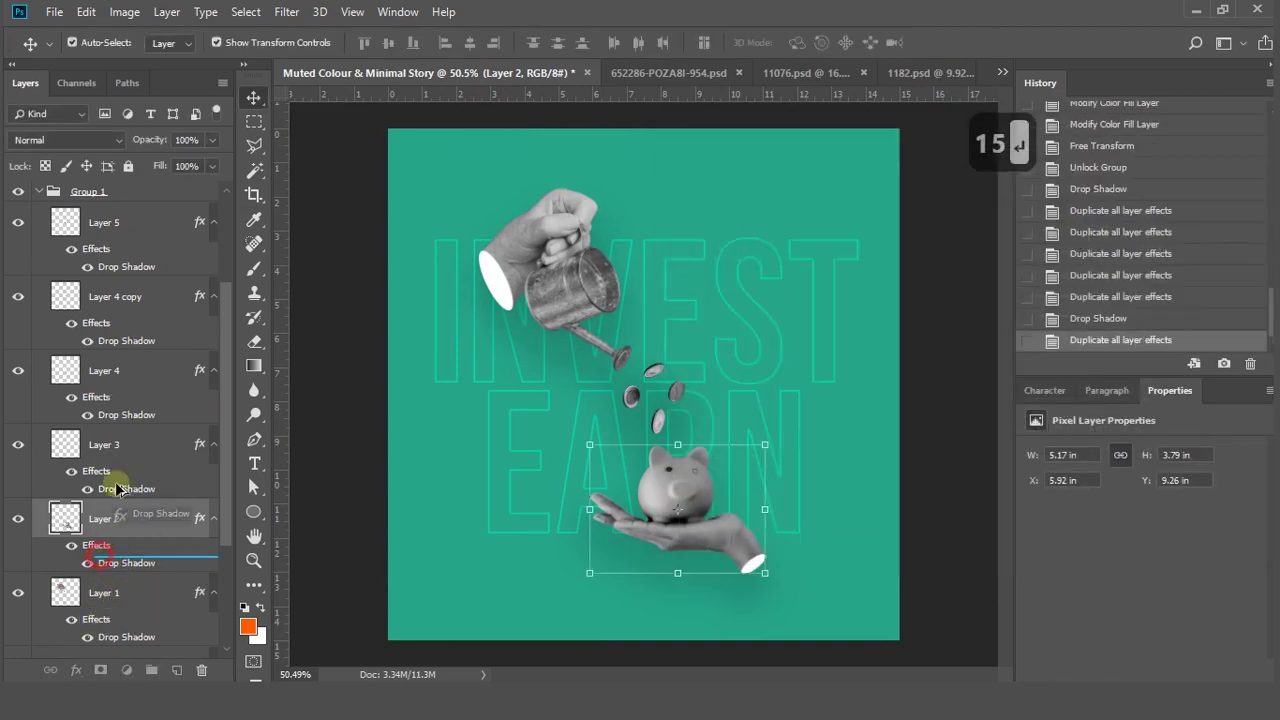
key(ctrl+z)
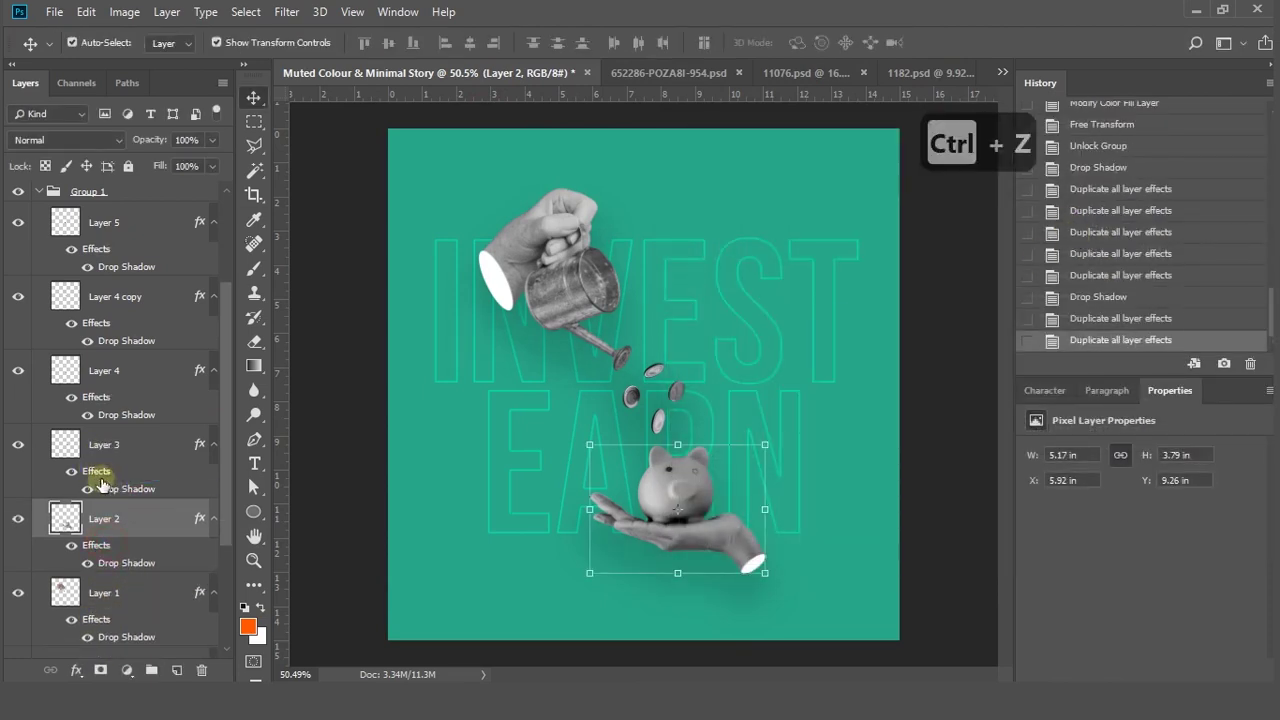